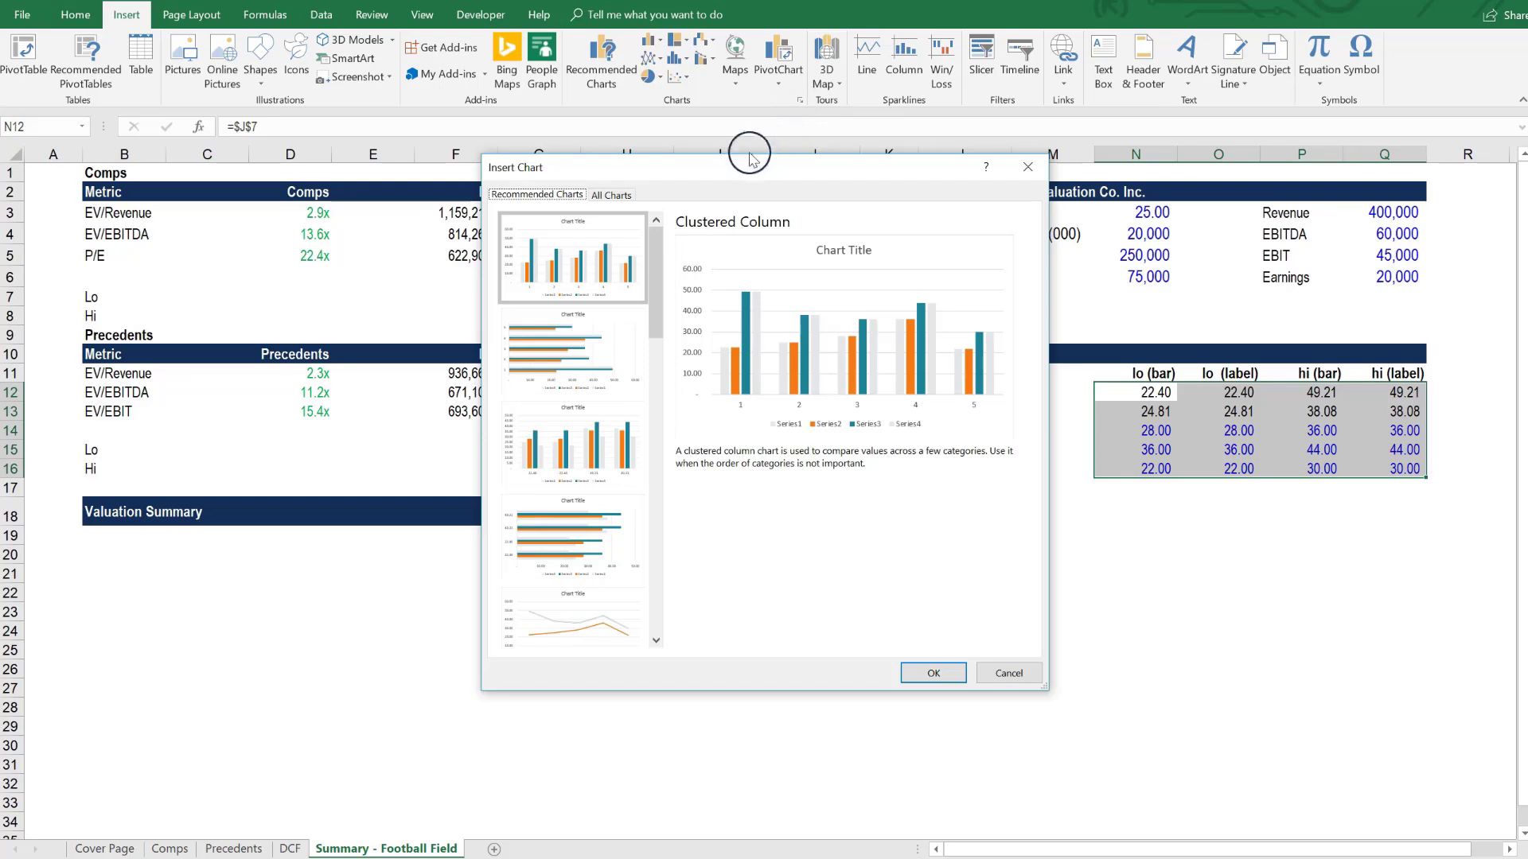
- Insert an Open-High-Low-Close stock chart from the selected football field data in N12:Q16
click(612, 195)
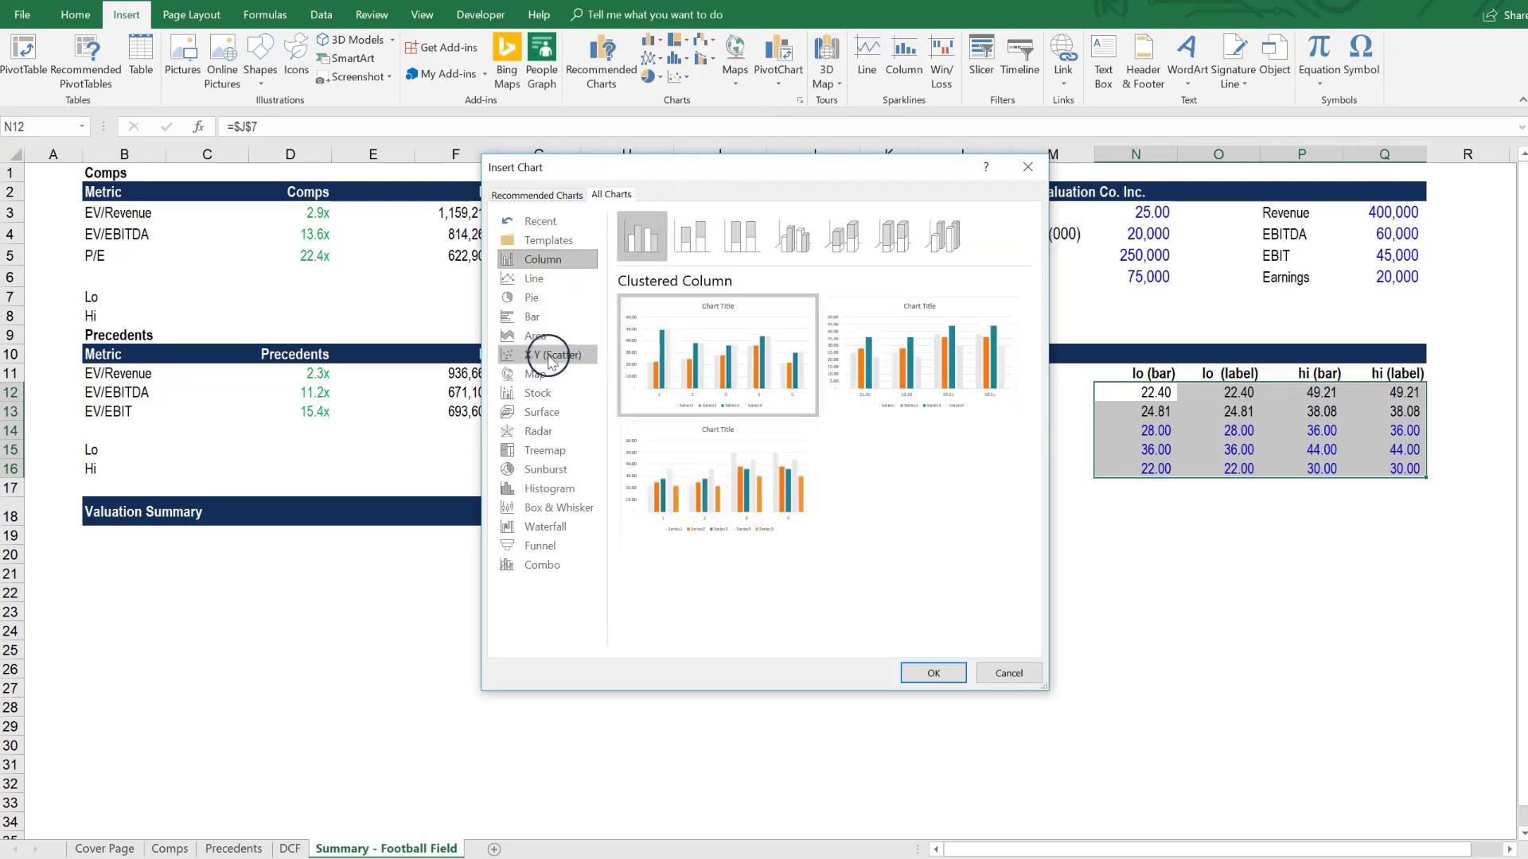
click(587, 320)
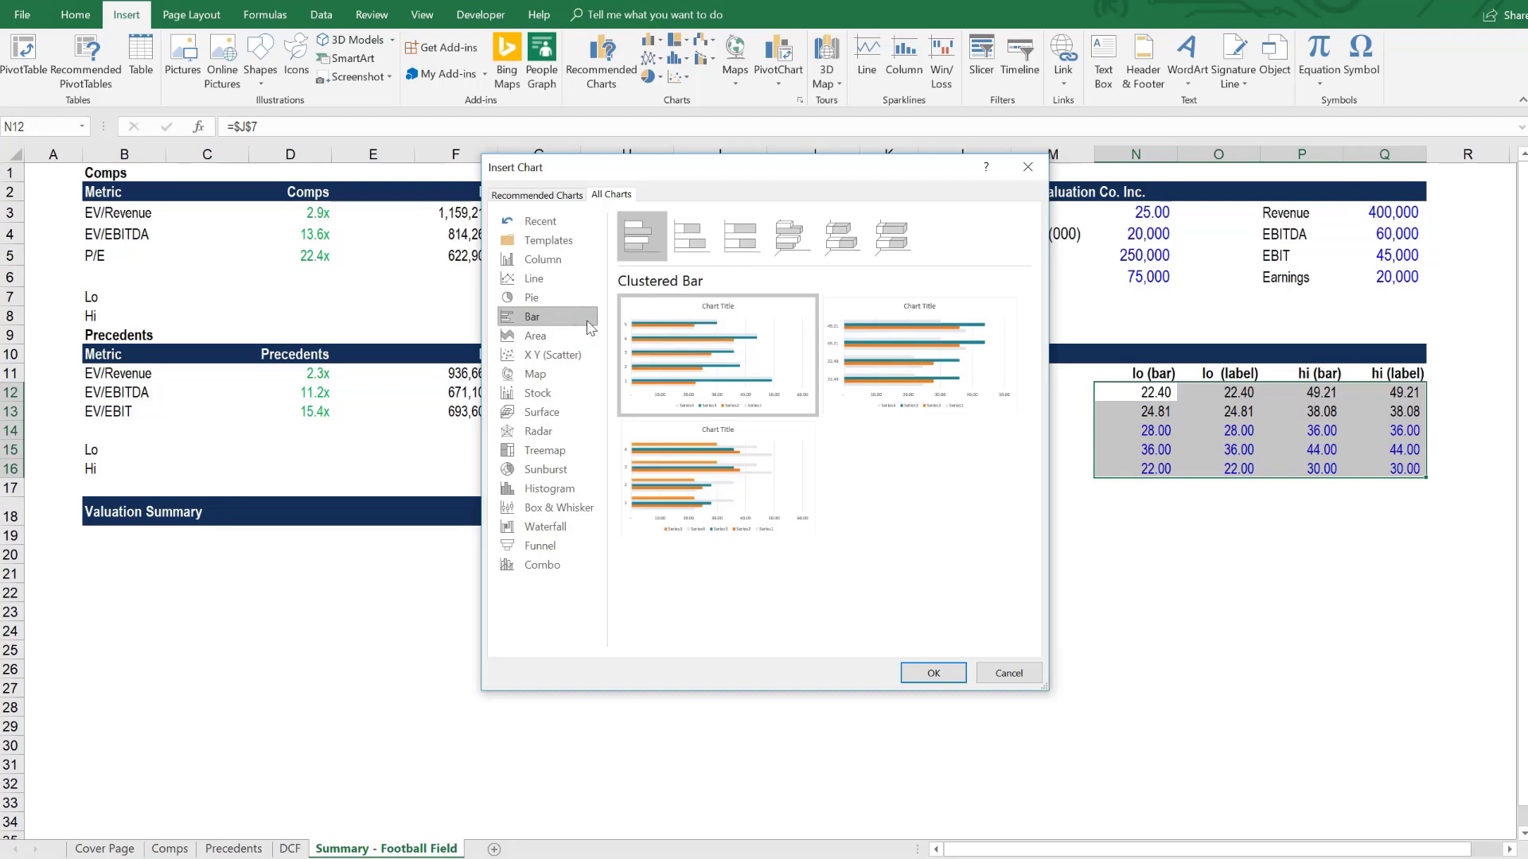
click(546, 393)
click(694, 234)
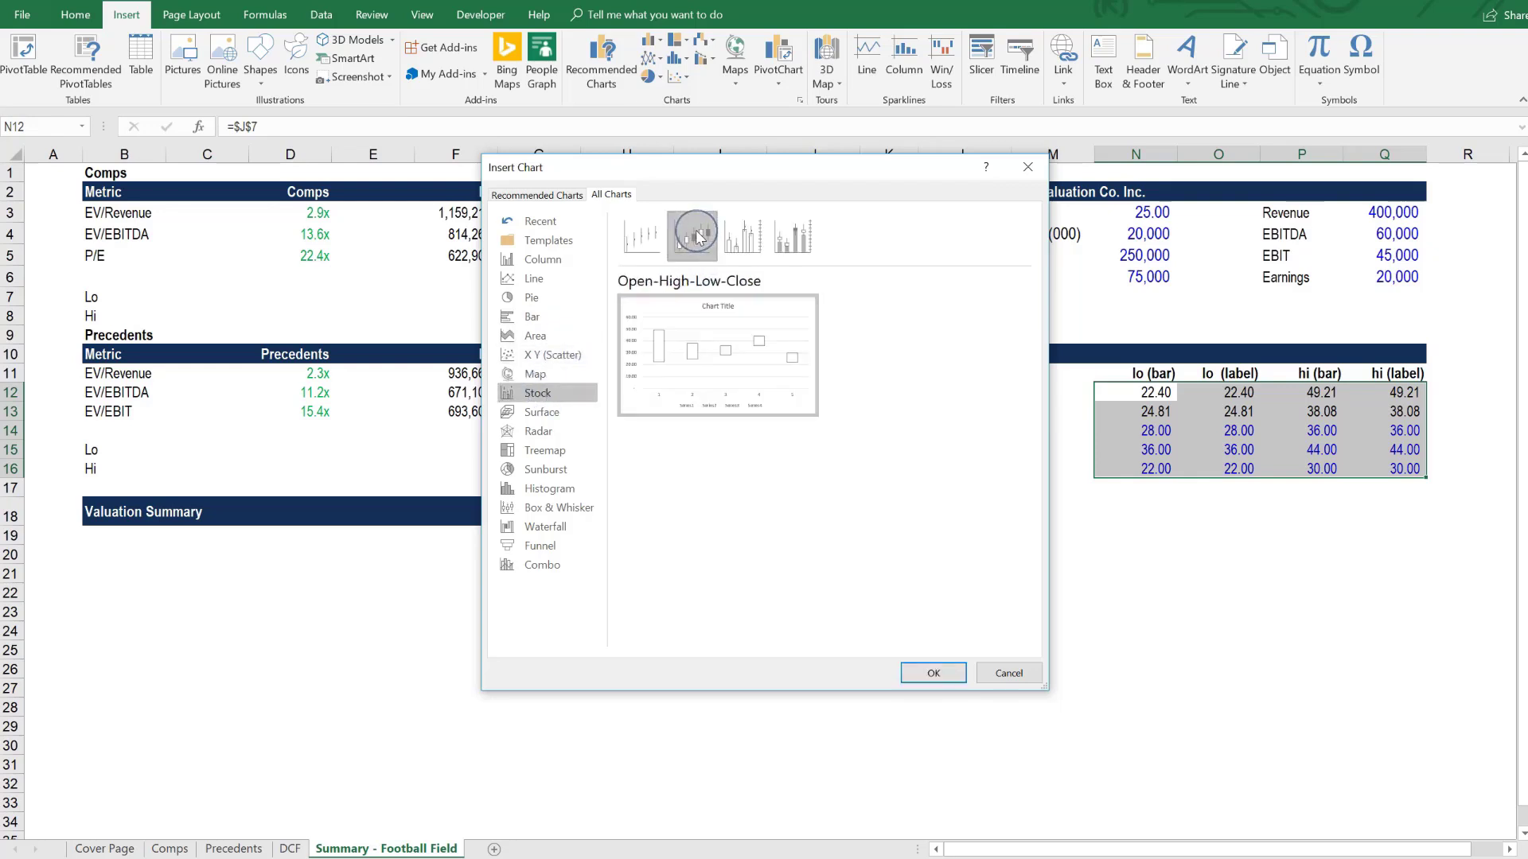
click(934, 673)
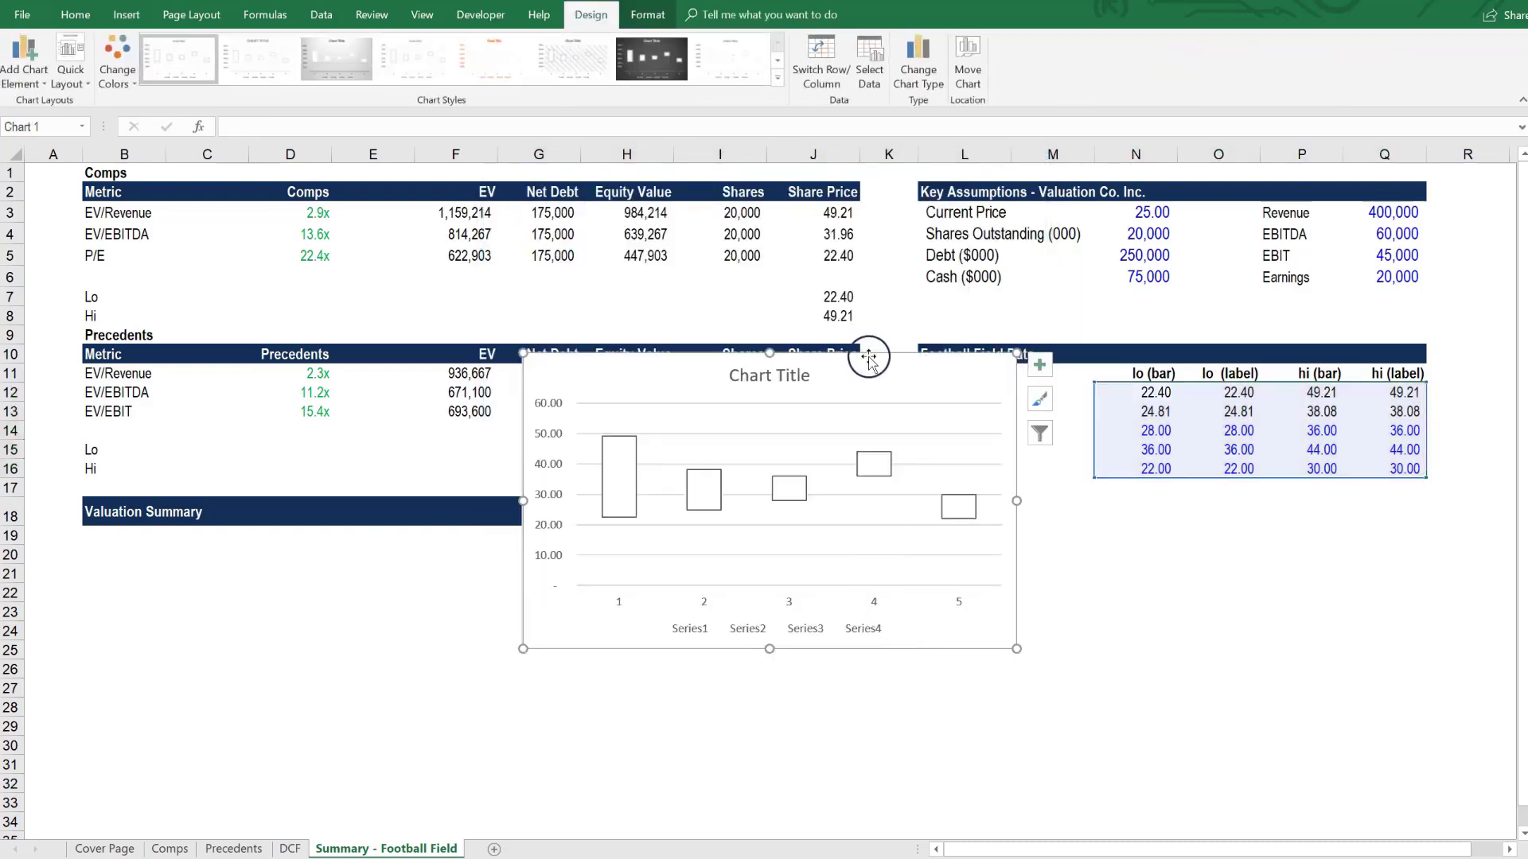
- Move the chart directly beneath the Valuation Summary header and enlarge it to span columns B to J, down to about row 38
drag(869, 360, 429, 539)
scroll(505, 549, down, 2)
drag(578, 557, 860, 549)
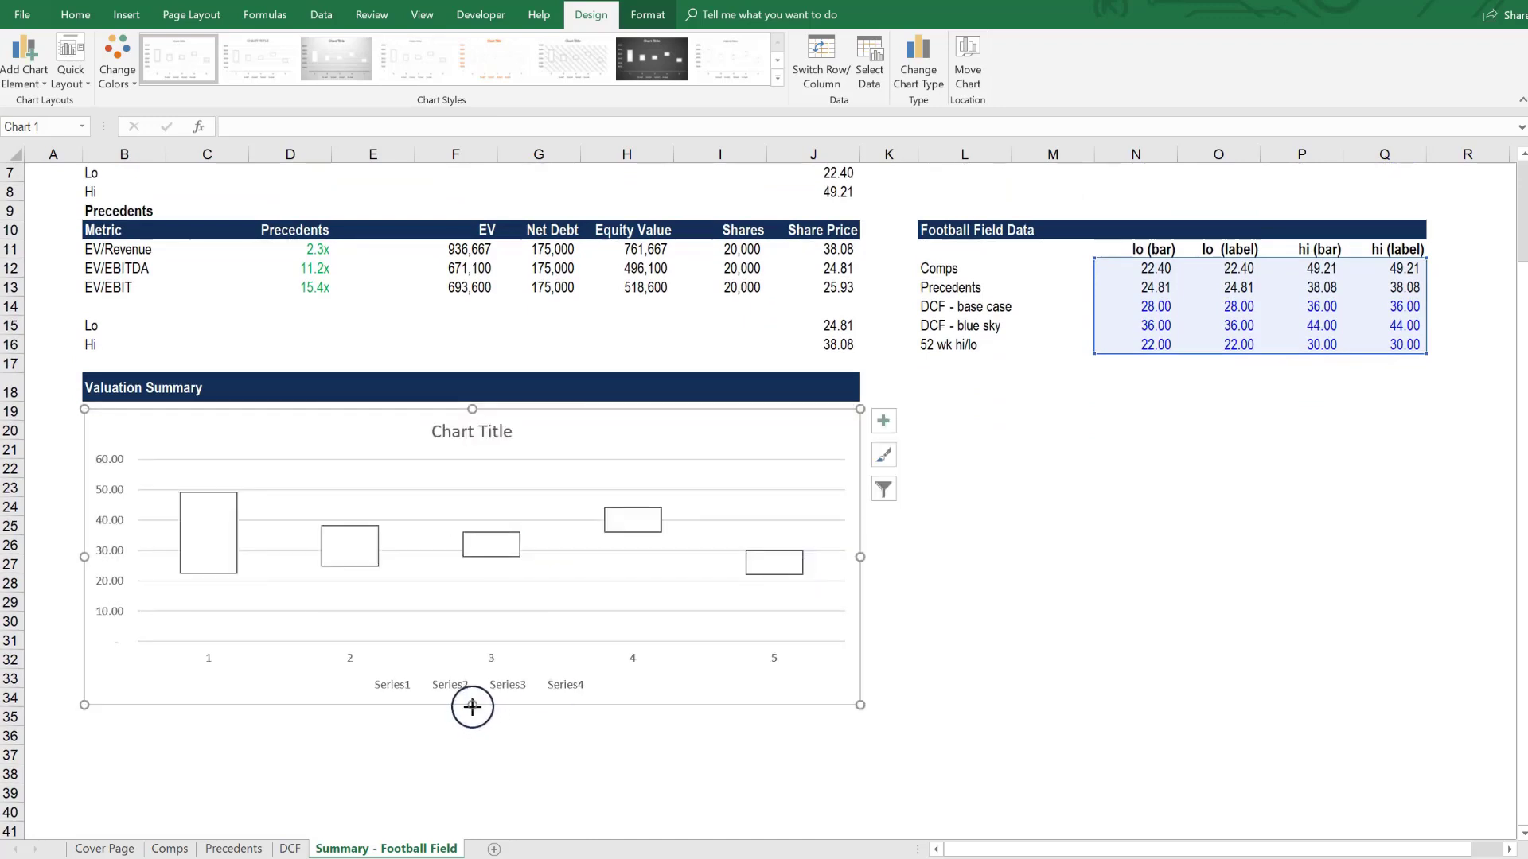
drag(472, 706, 474, 785)
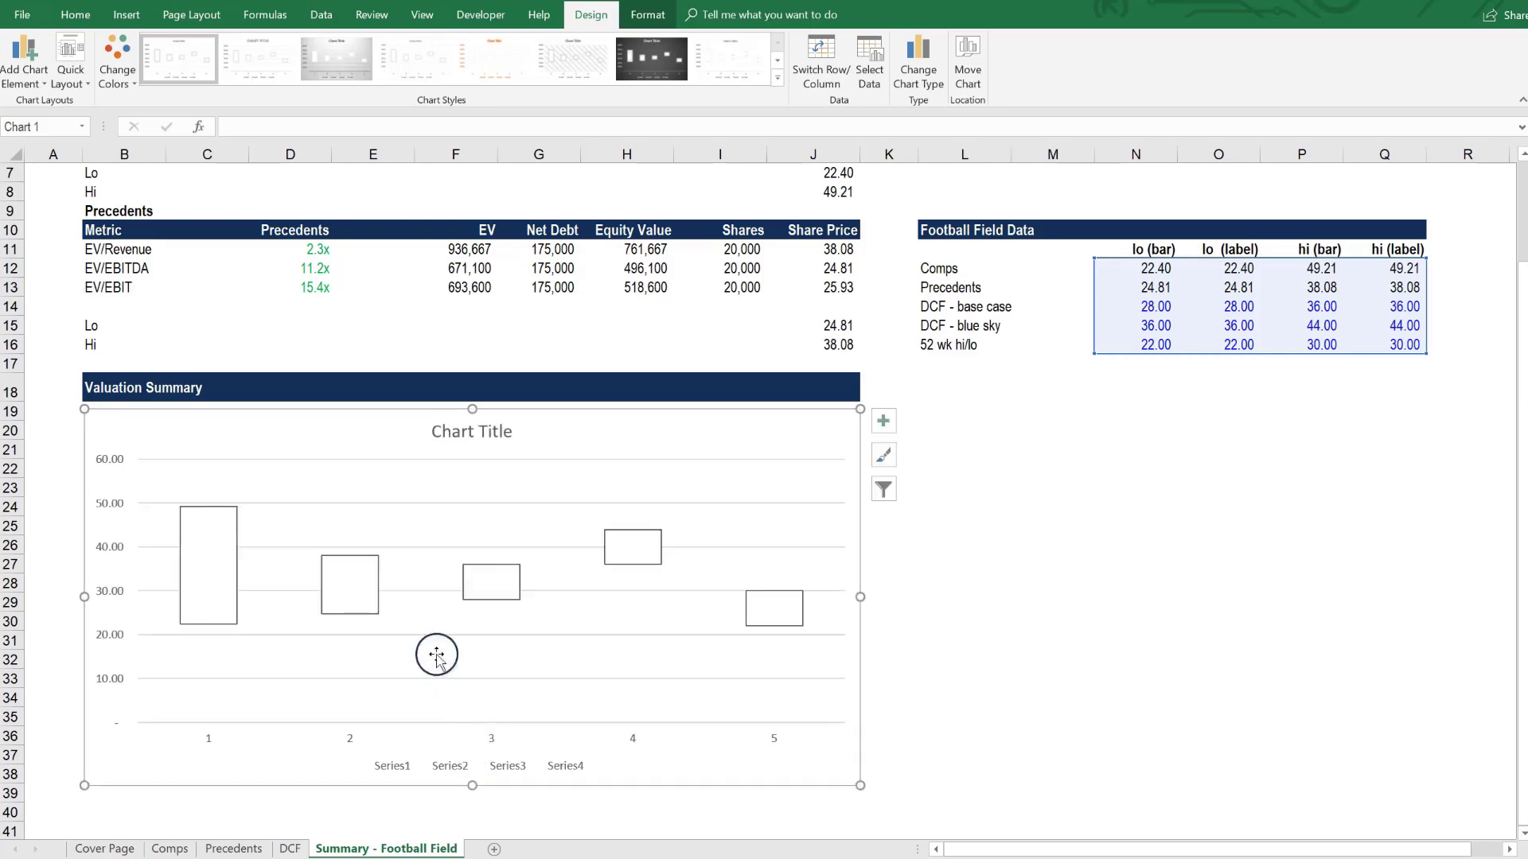
- Set the chart's horizontal axis labels to the valuation method names in L12:L16
right_click(369, 598)
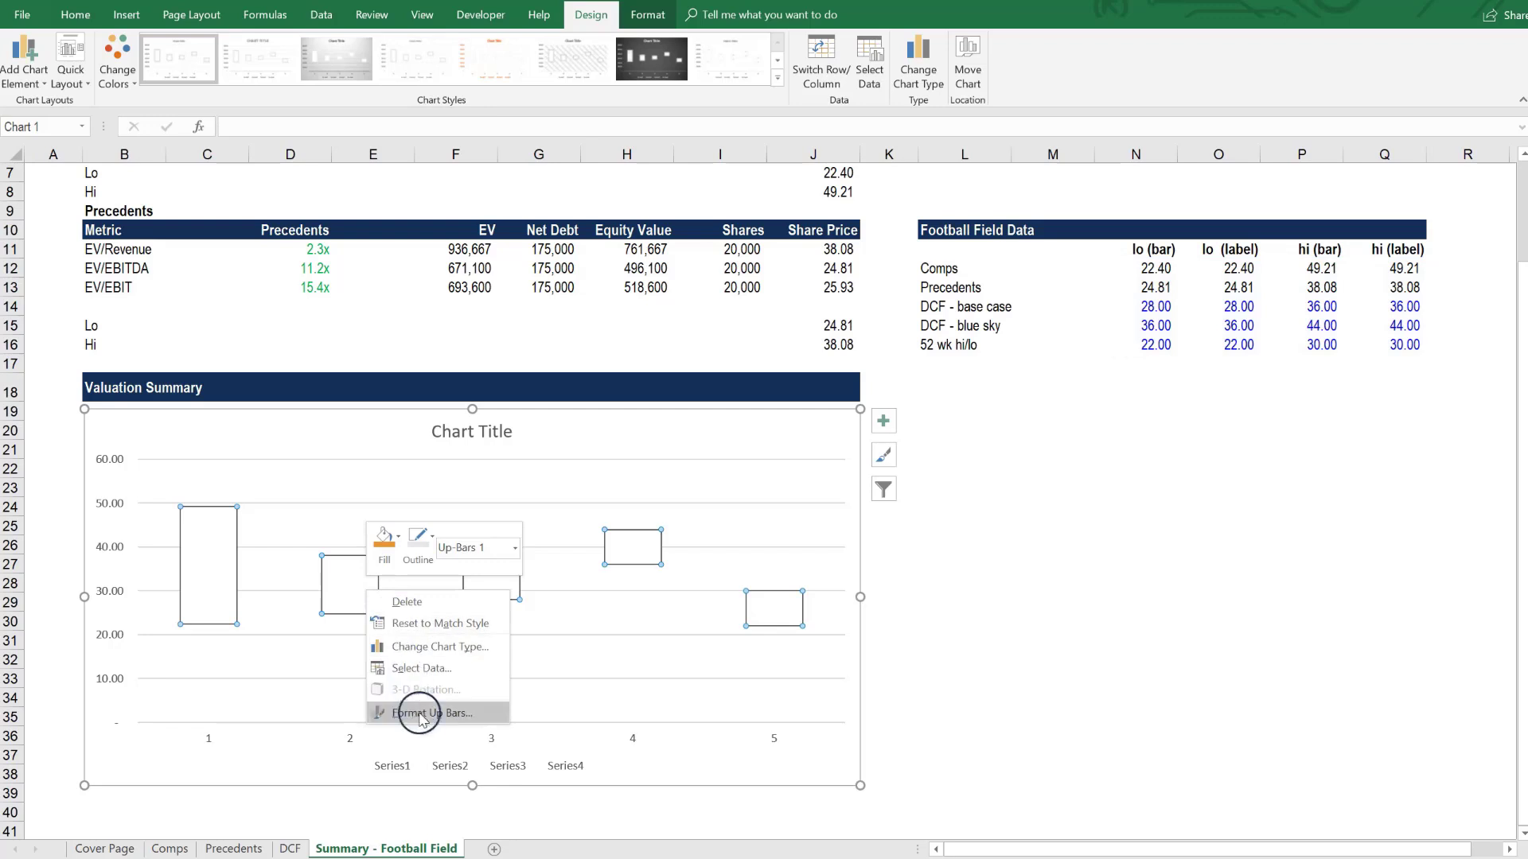
click(414, 670)
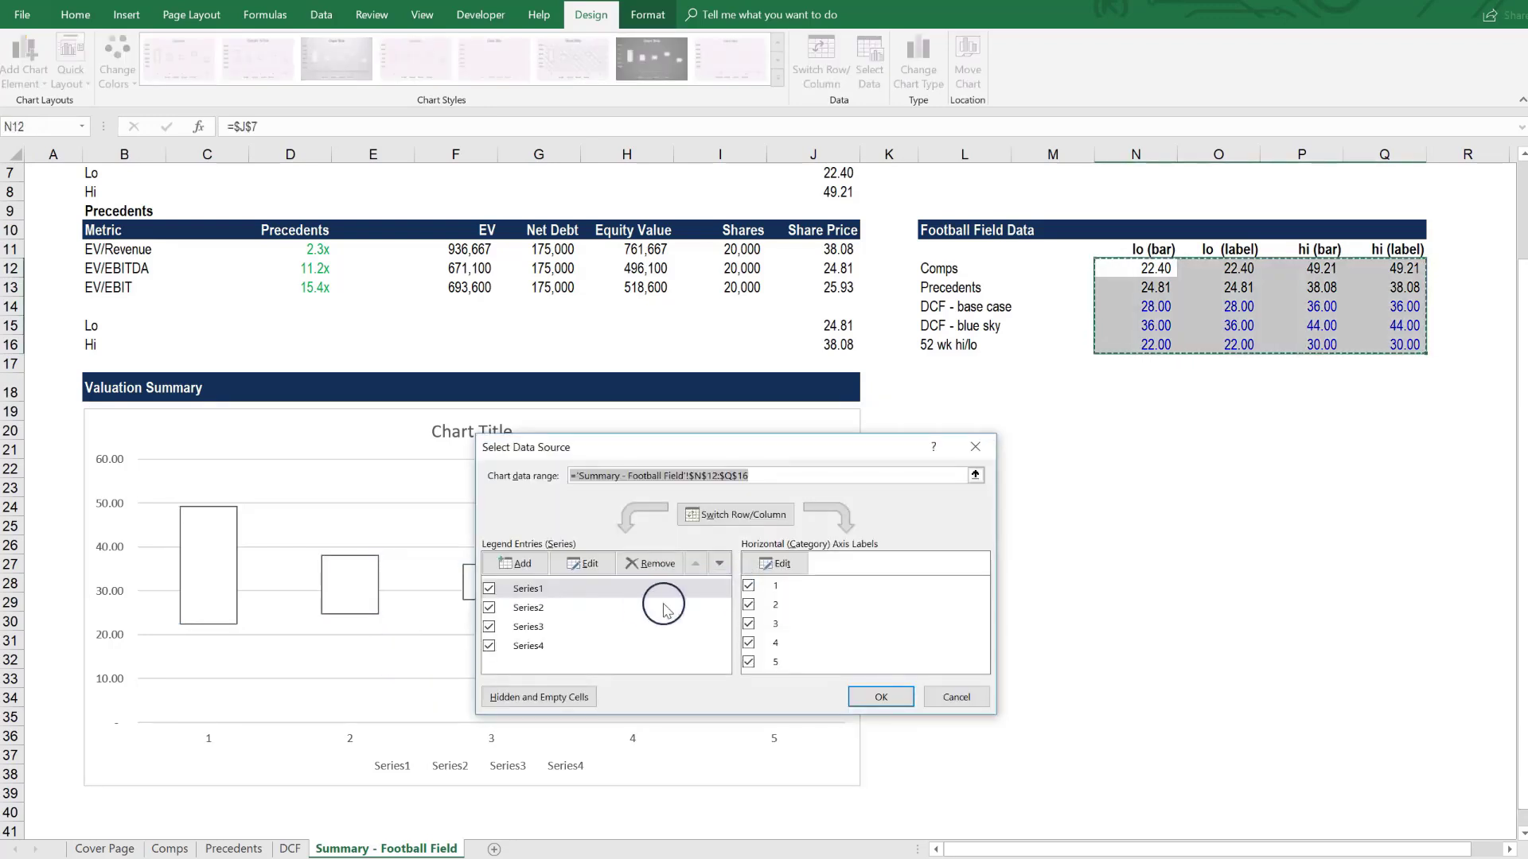
click(776, 564)
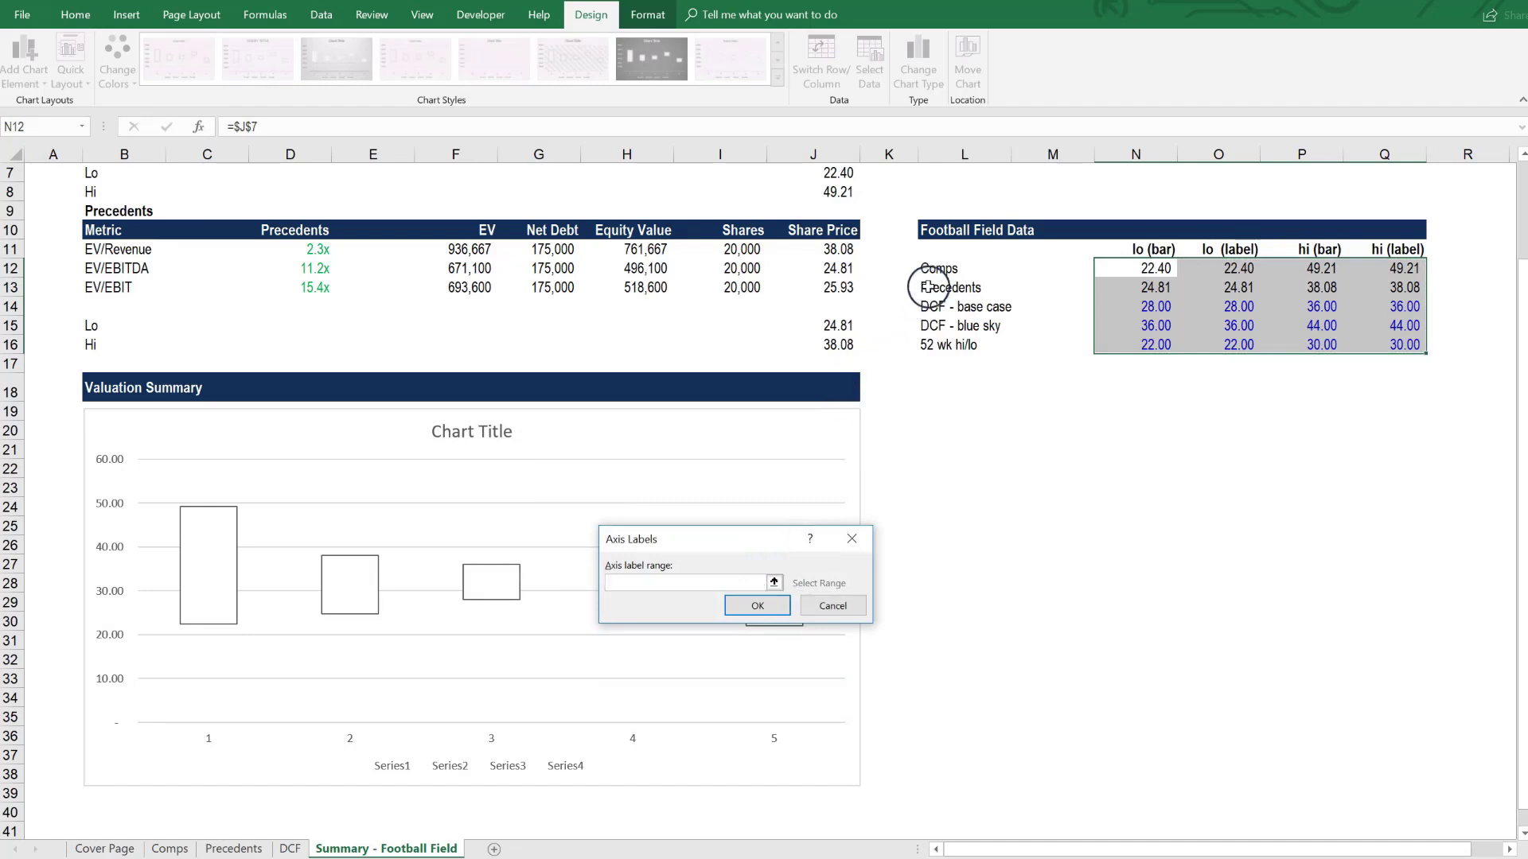
drag(930, 269, 924, 344)
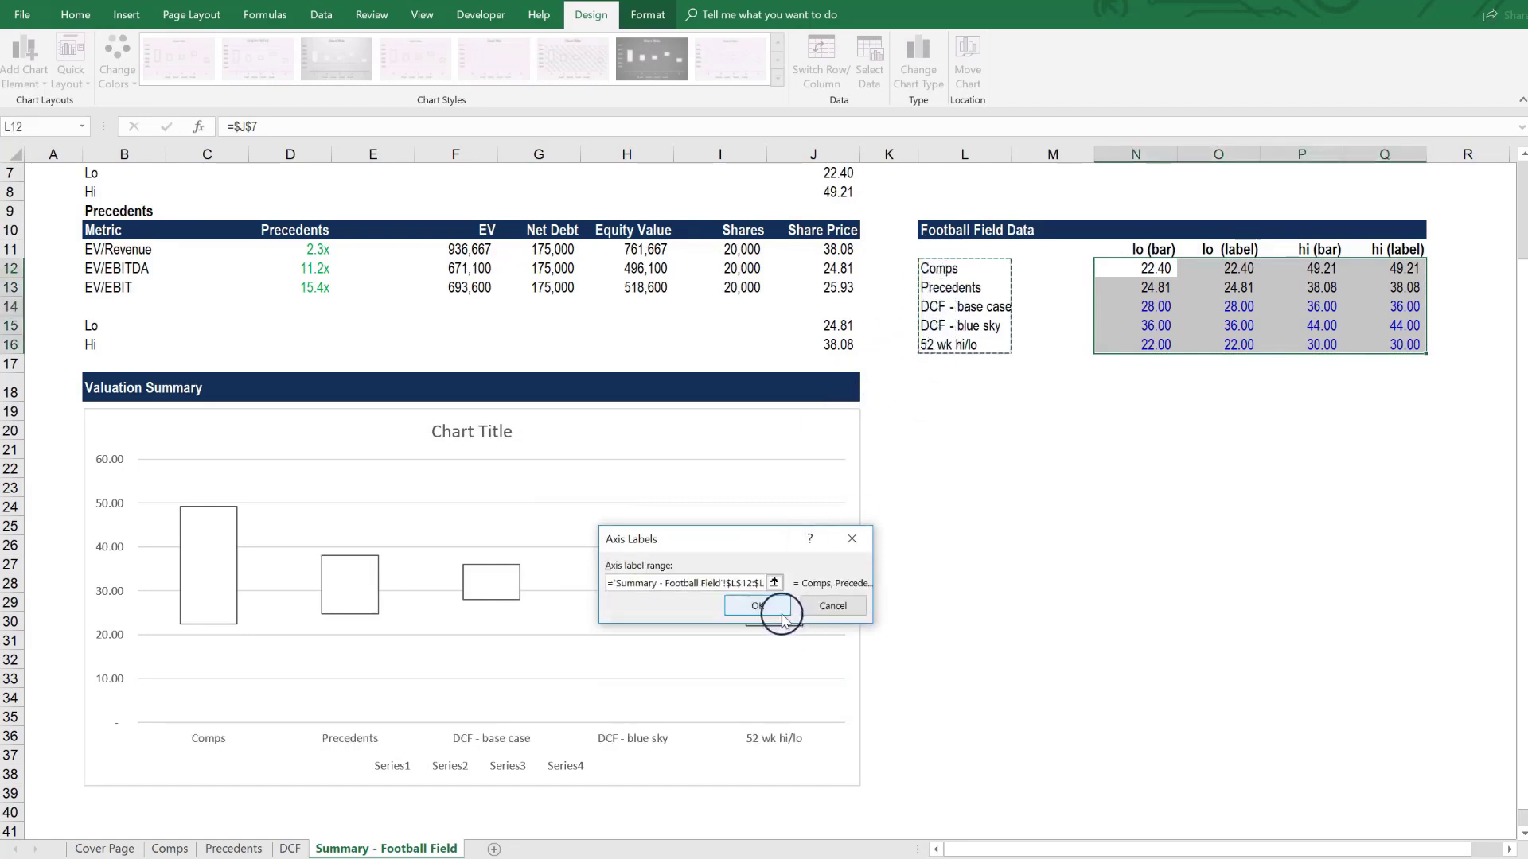
click(758, 606)
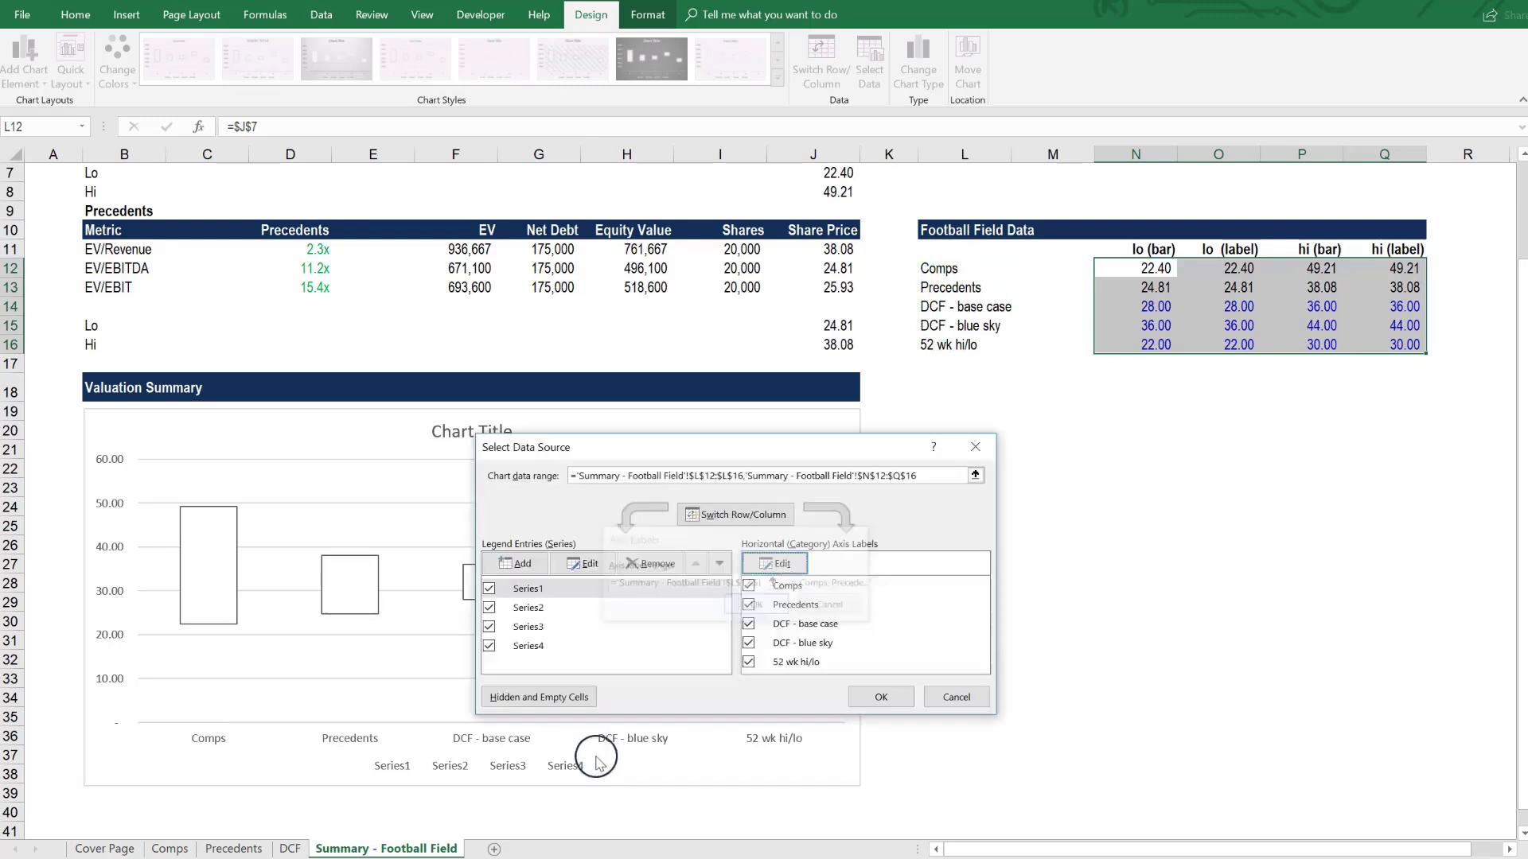
click(876, 697)
- Delete the legend and the horizontal gridlines from the chart
click(570, 768)
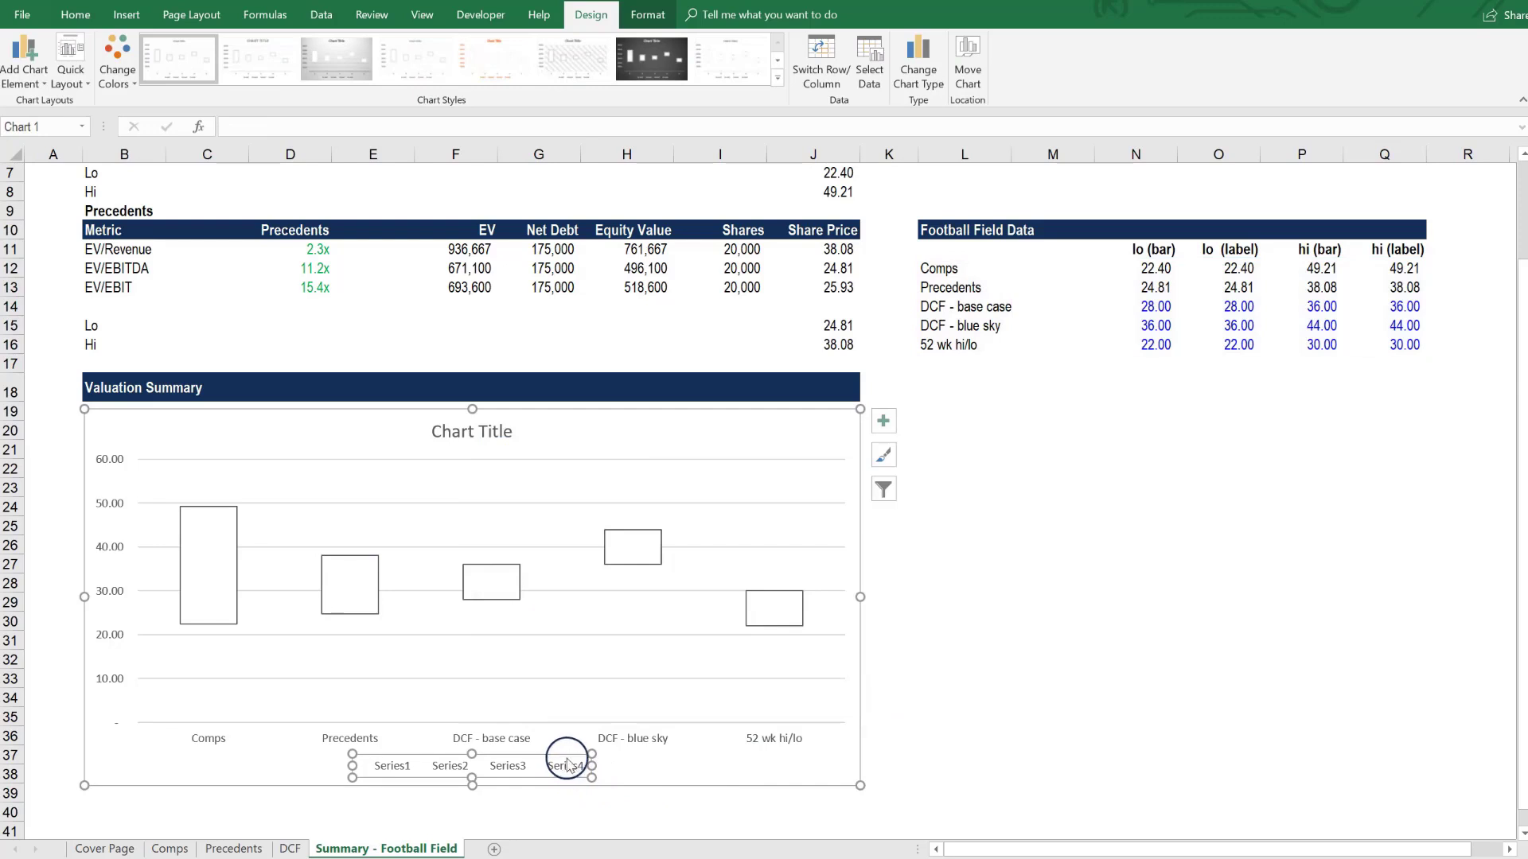
key(Delete)
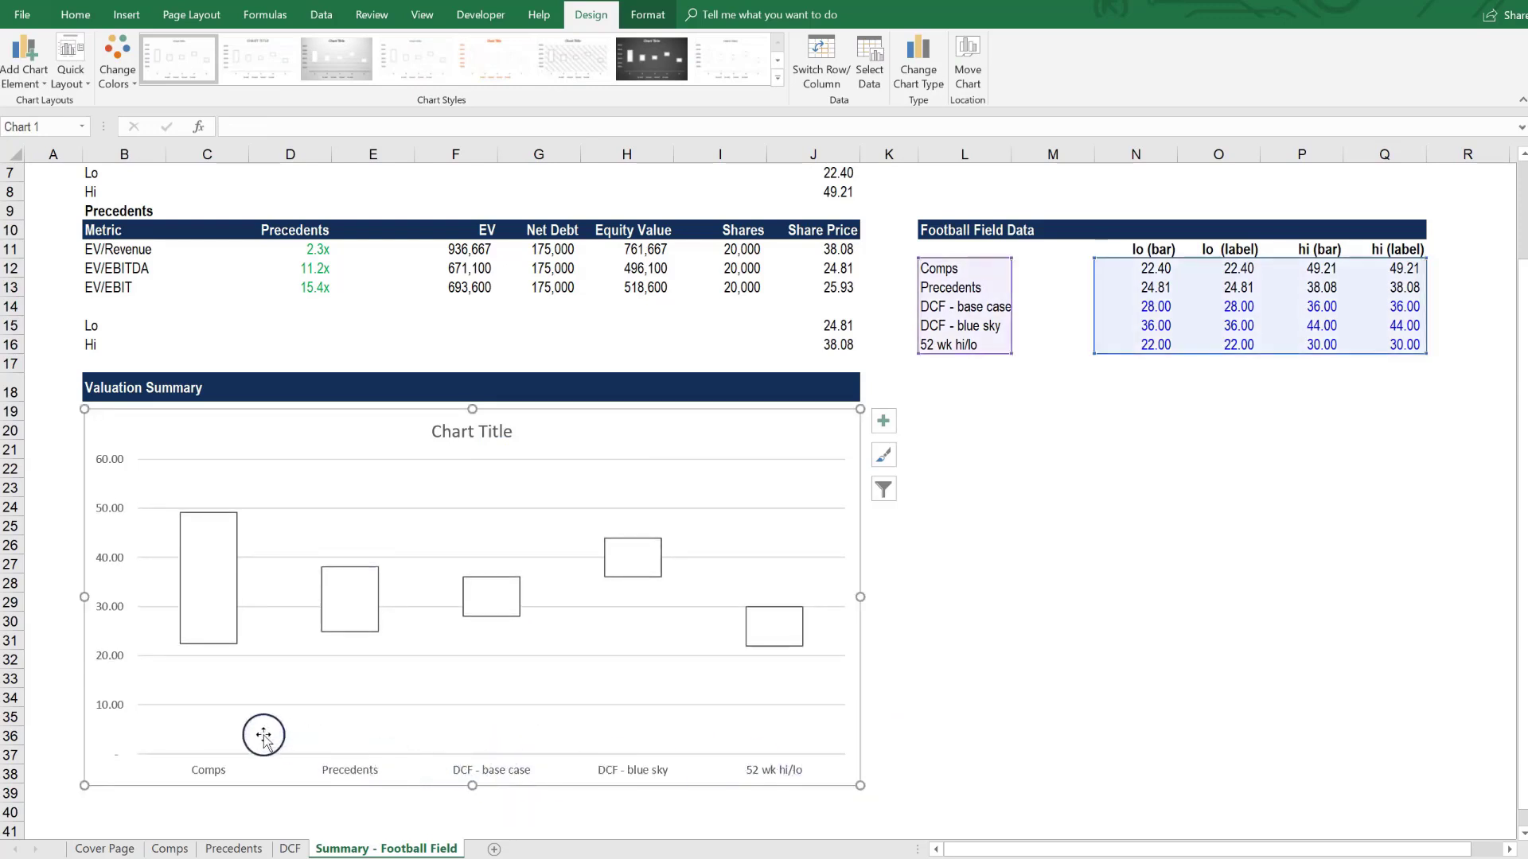
click(196, 707)
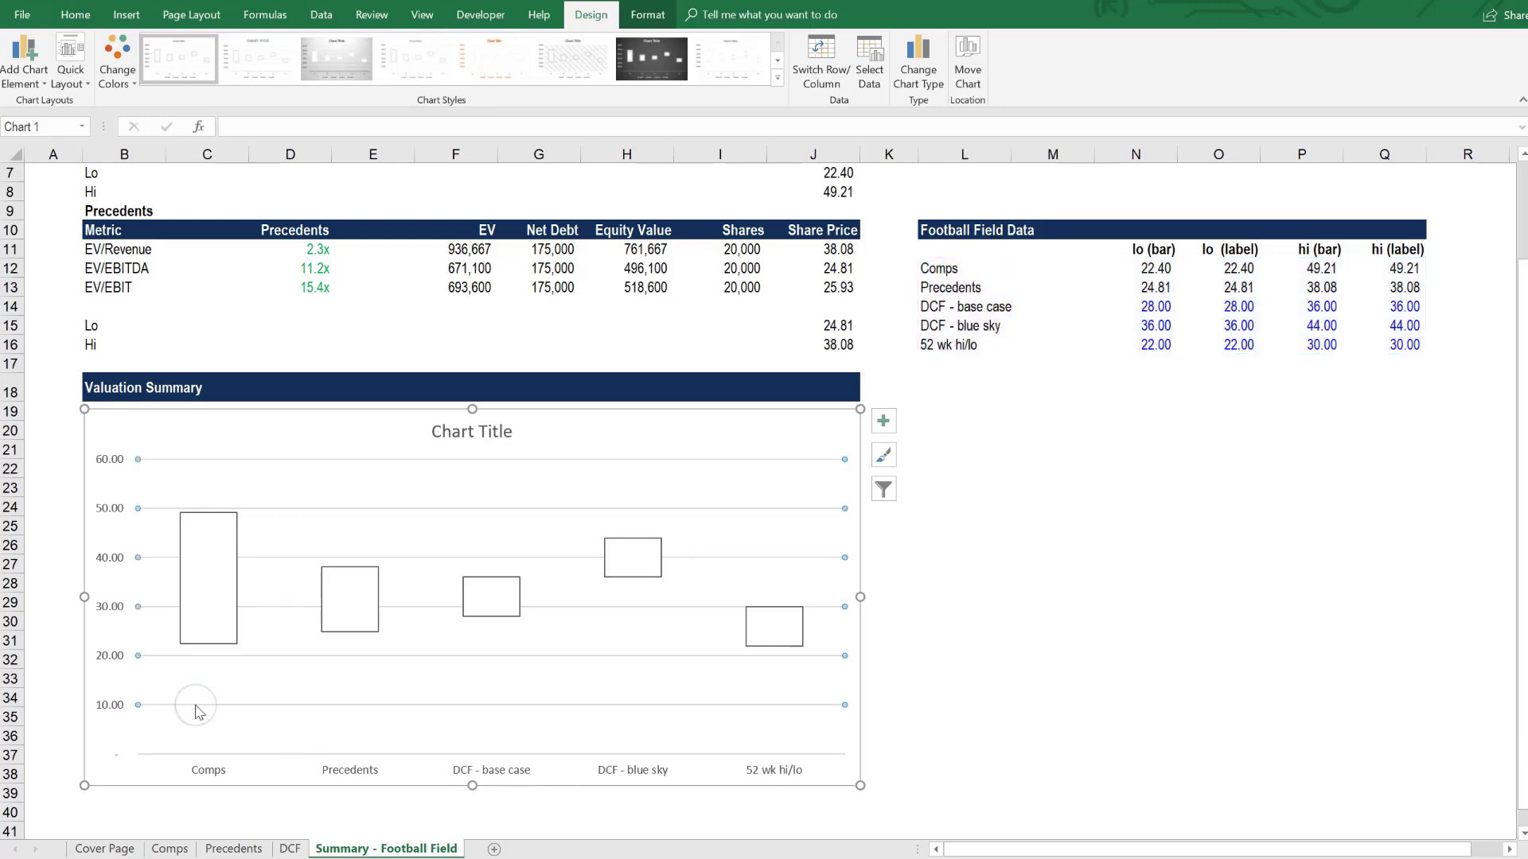
key(Delete)
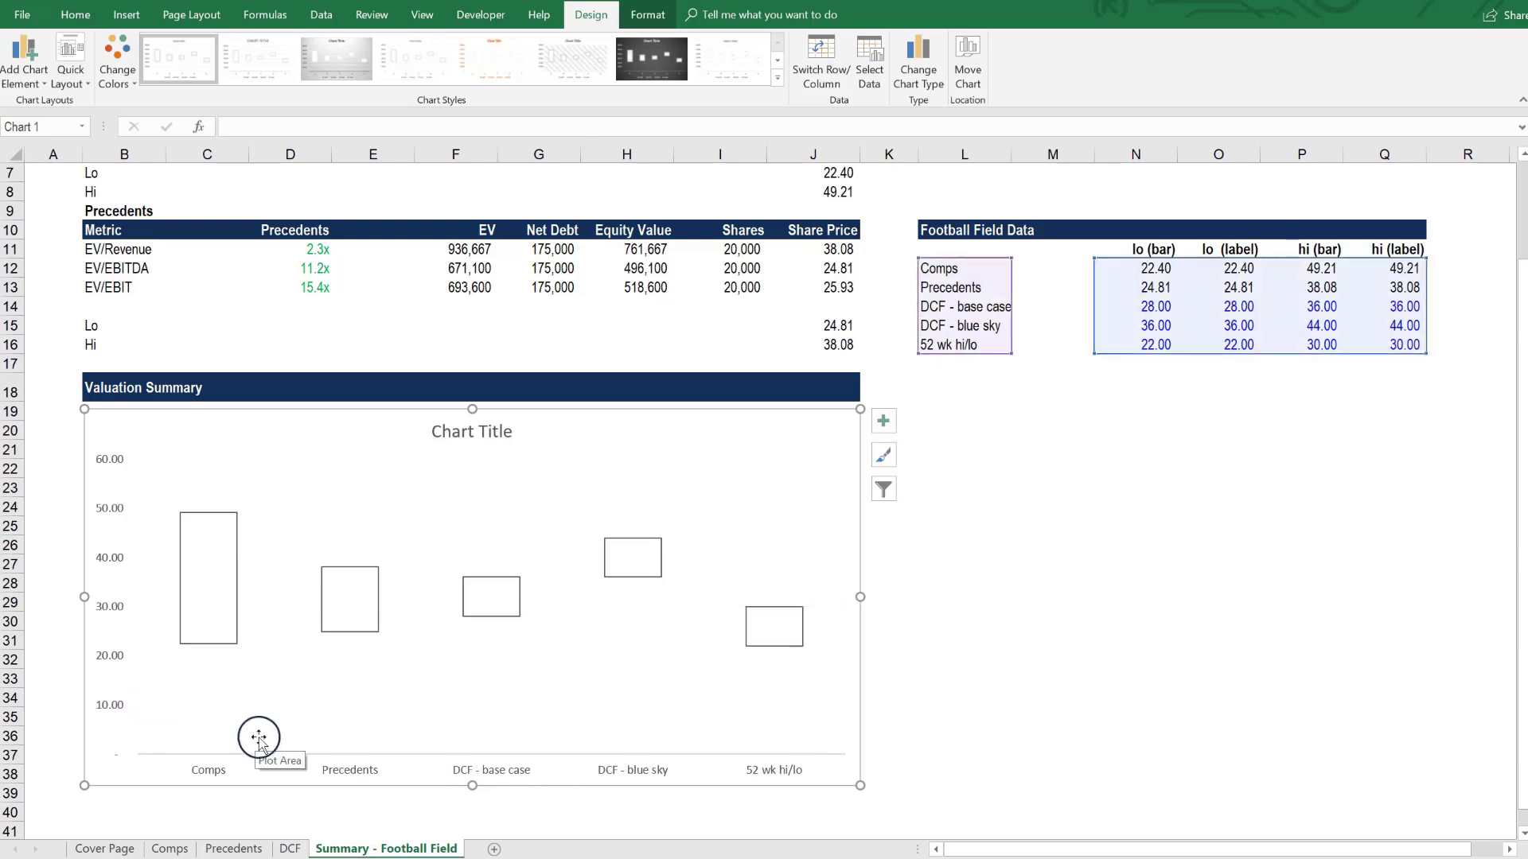
key(Escape)
- Add data labels to the hi (label) series at the upper edges of the bars
click(223, 570)
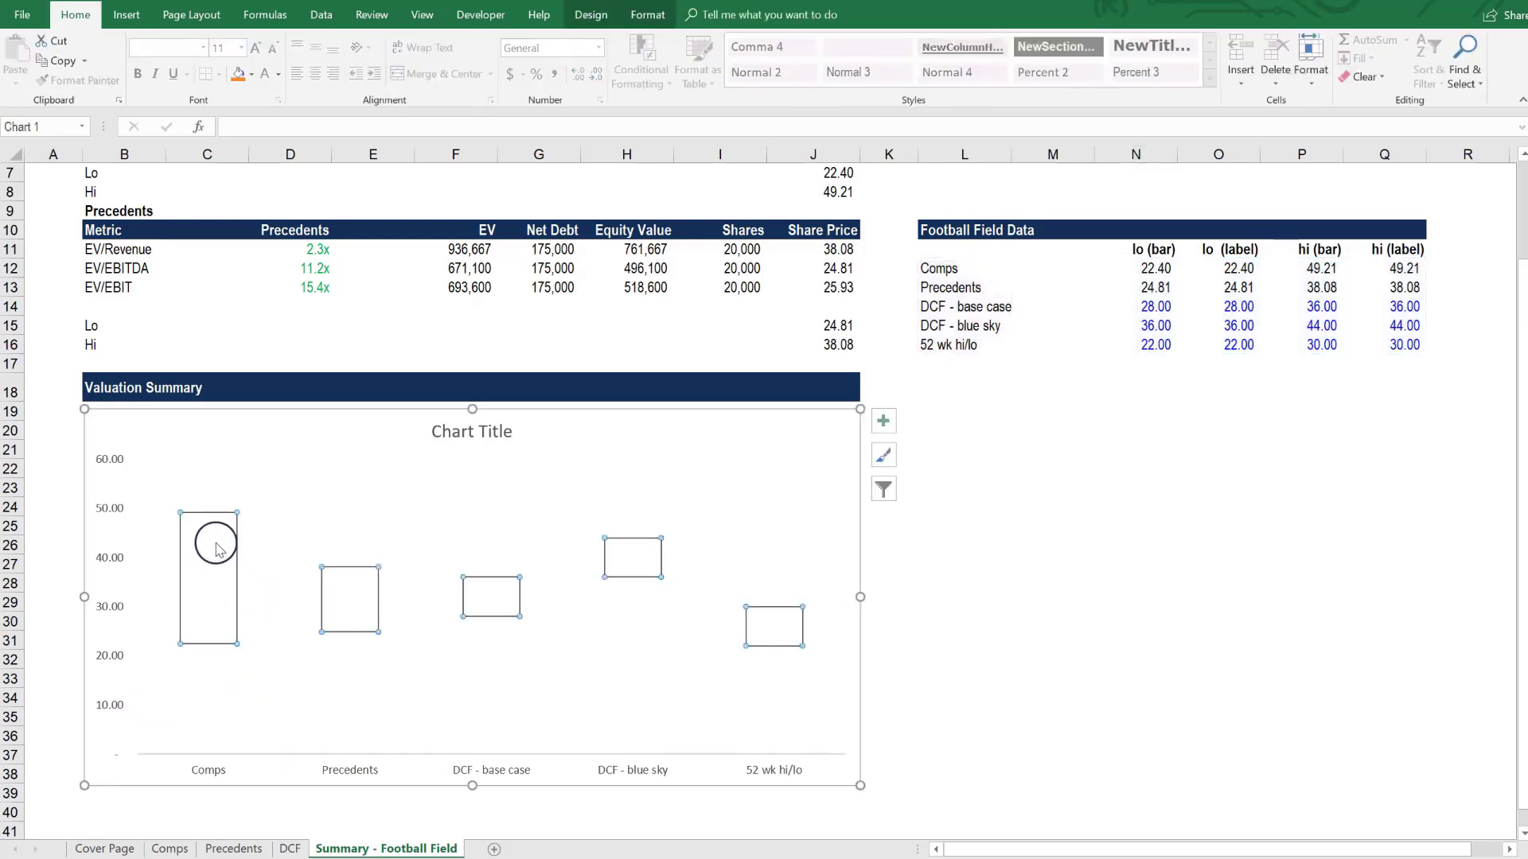
click(209, 515)
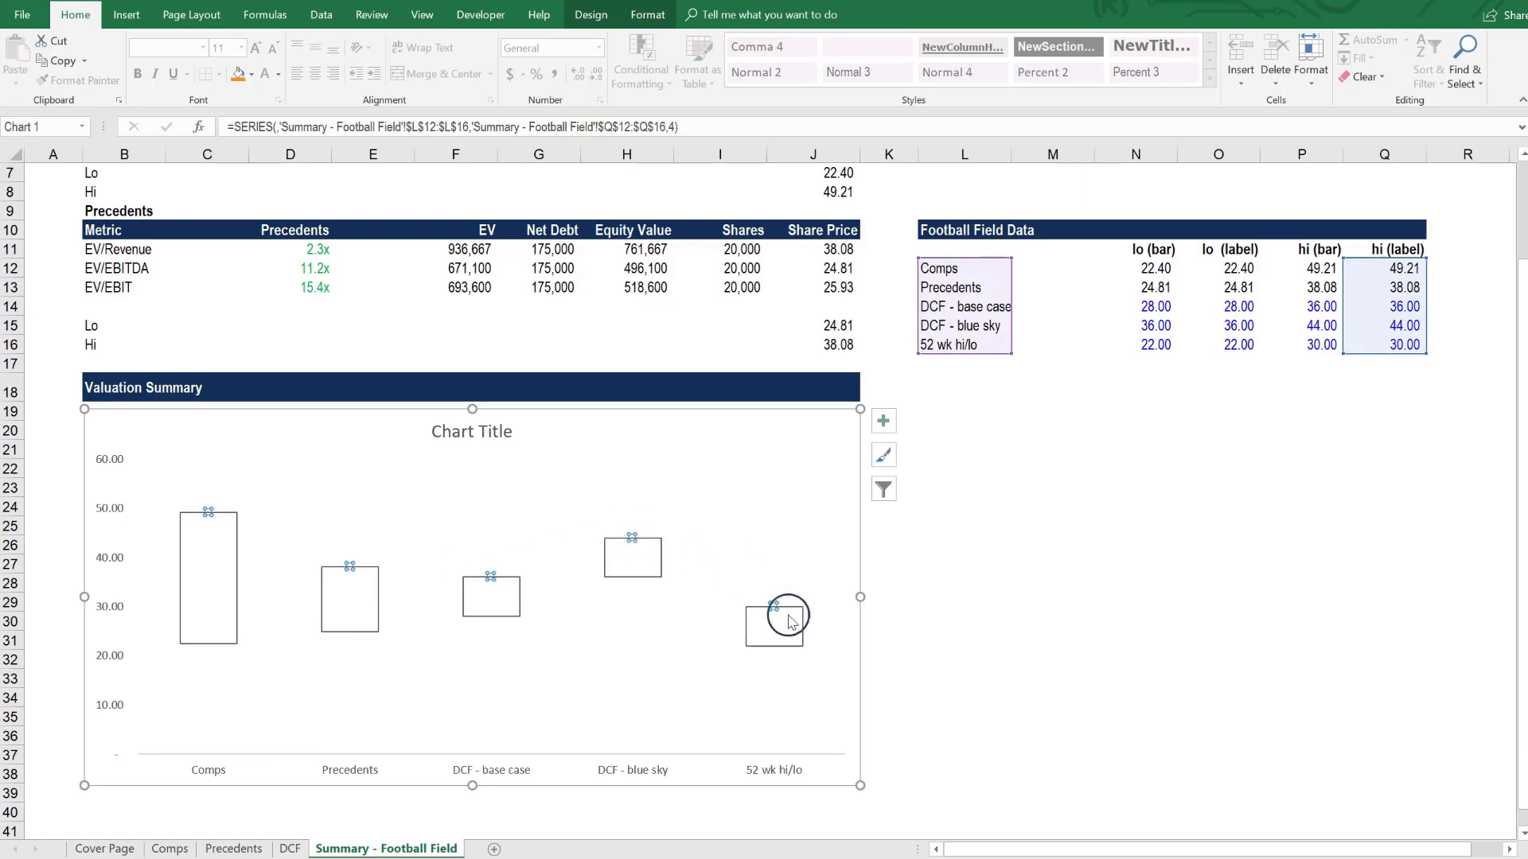
right_click(208, 514)
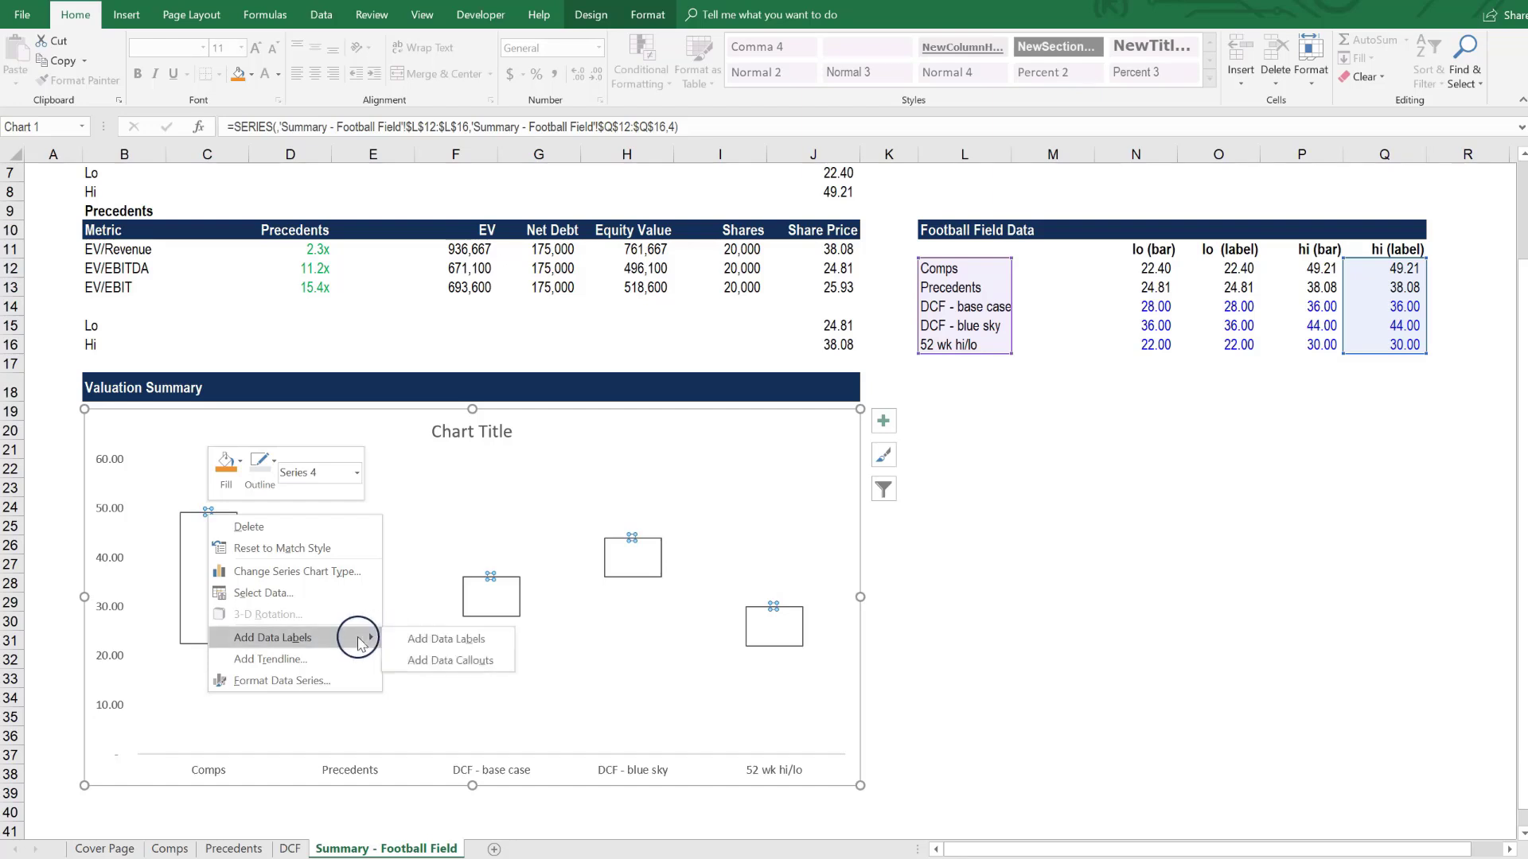
click(401, 639)
- Position the high-value data labels above the bars and format their numbers as Currency
click(241, 515)
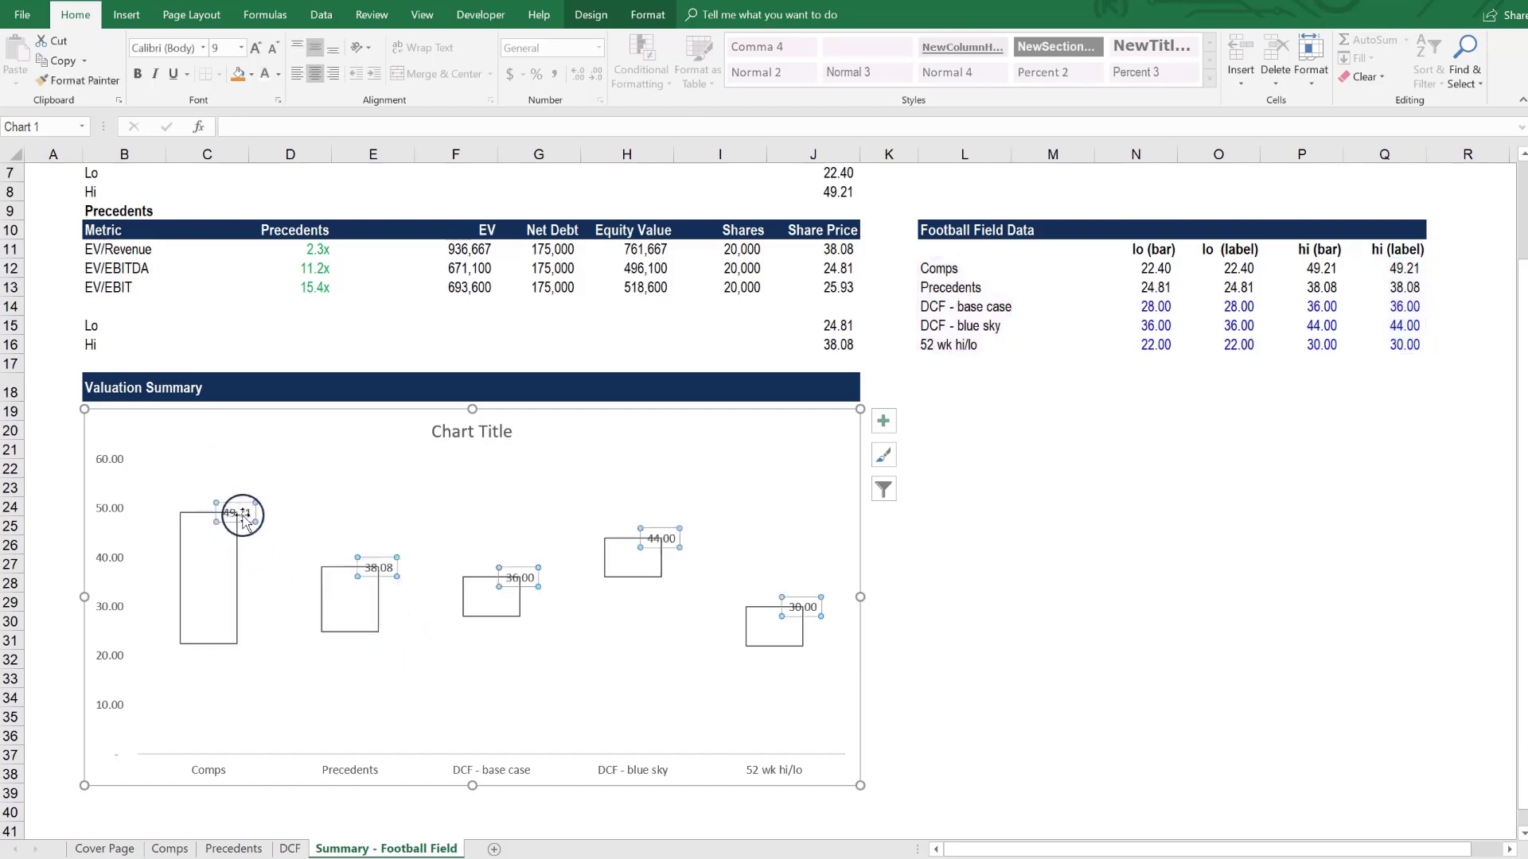
right_click(247, 521)
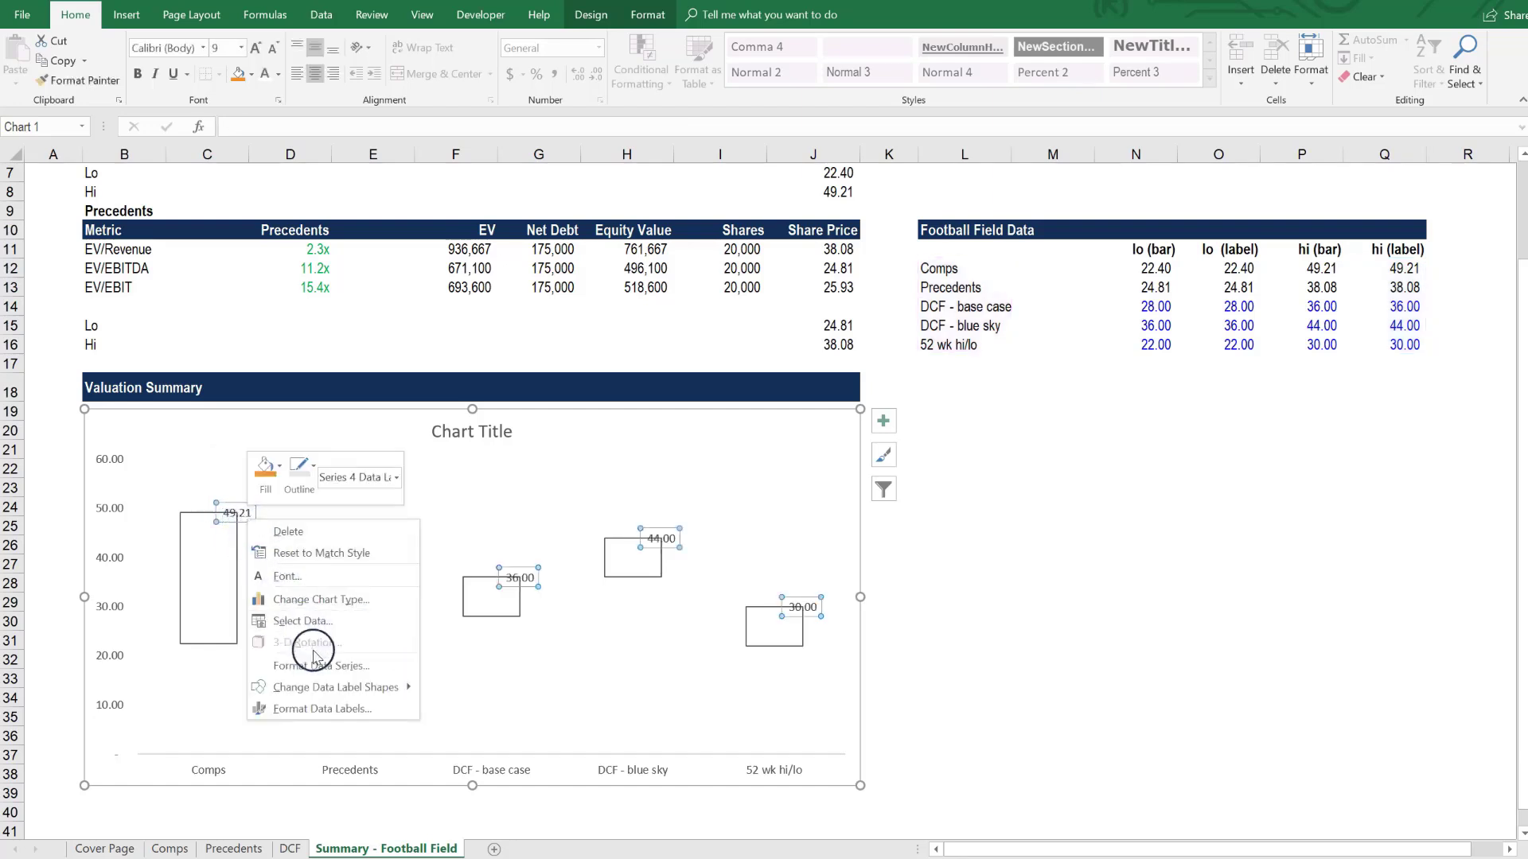
click(323, 709)
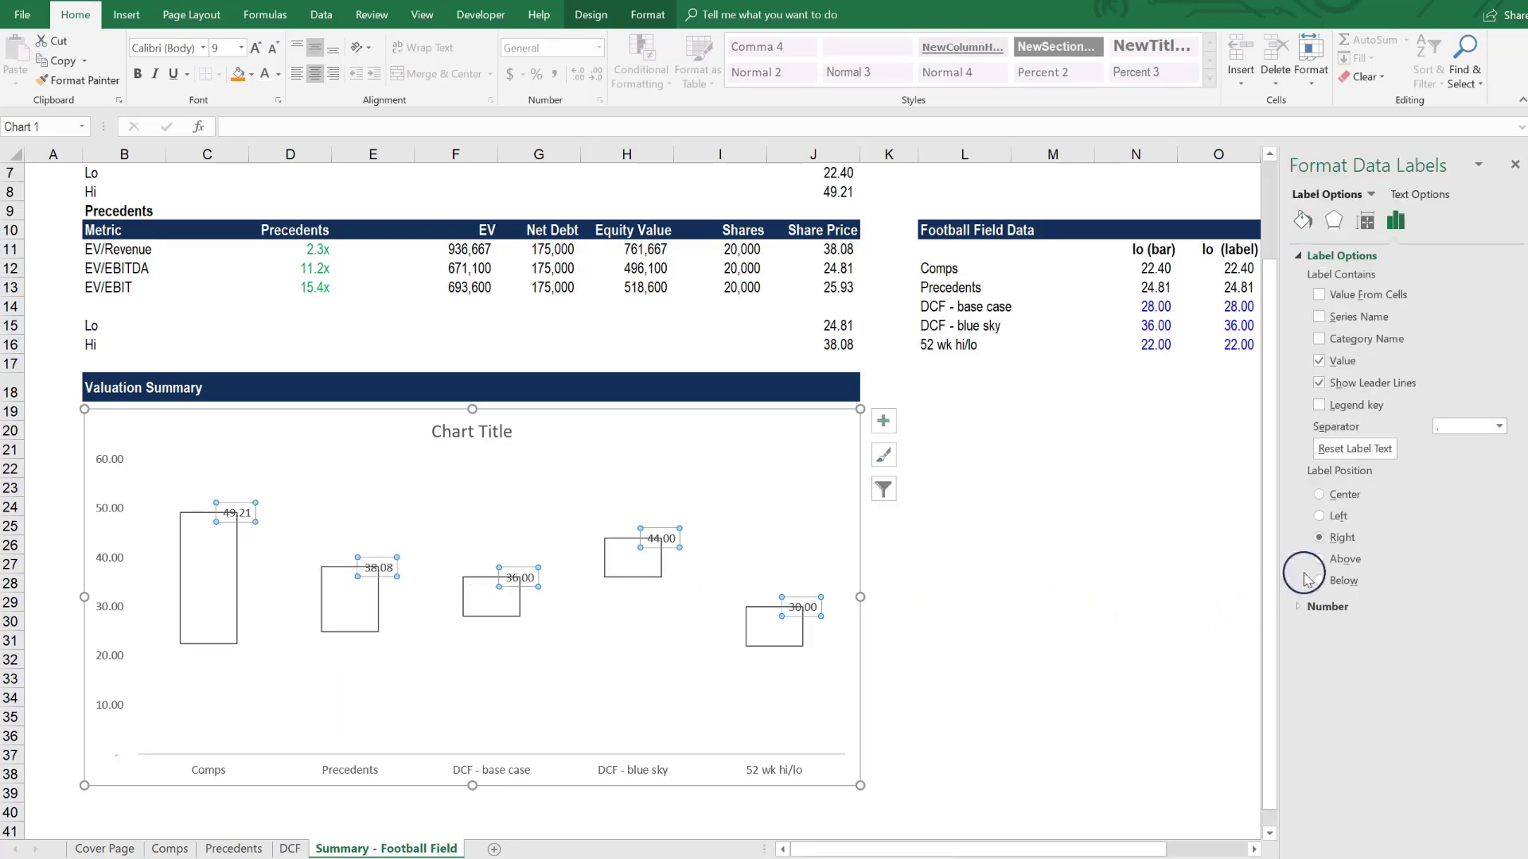
click(1344, 560)
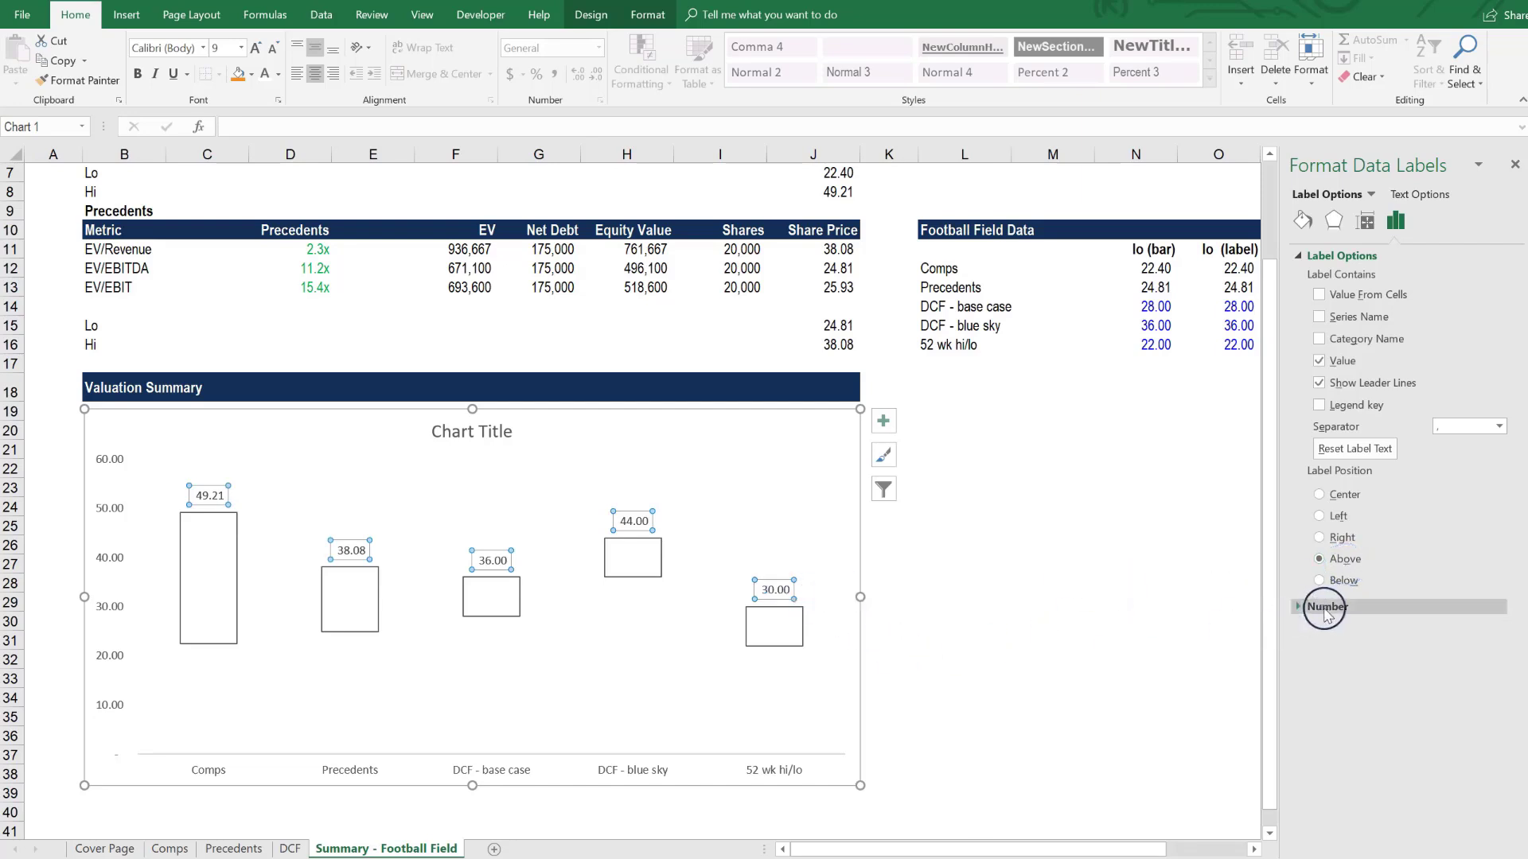
click(1299, 613)
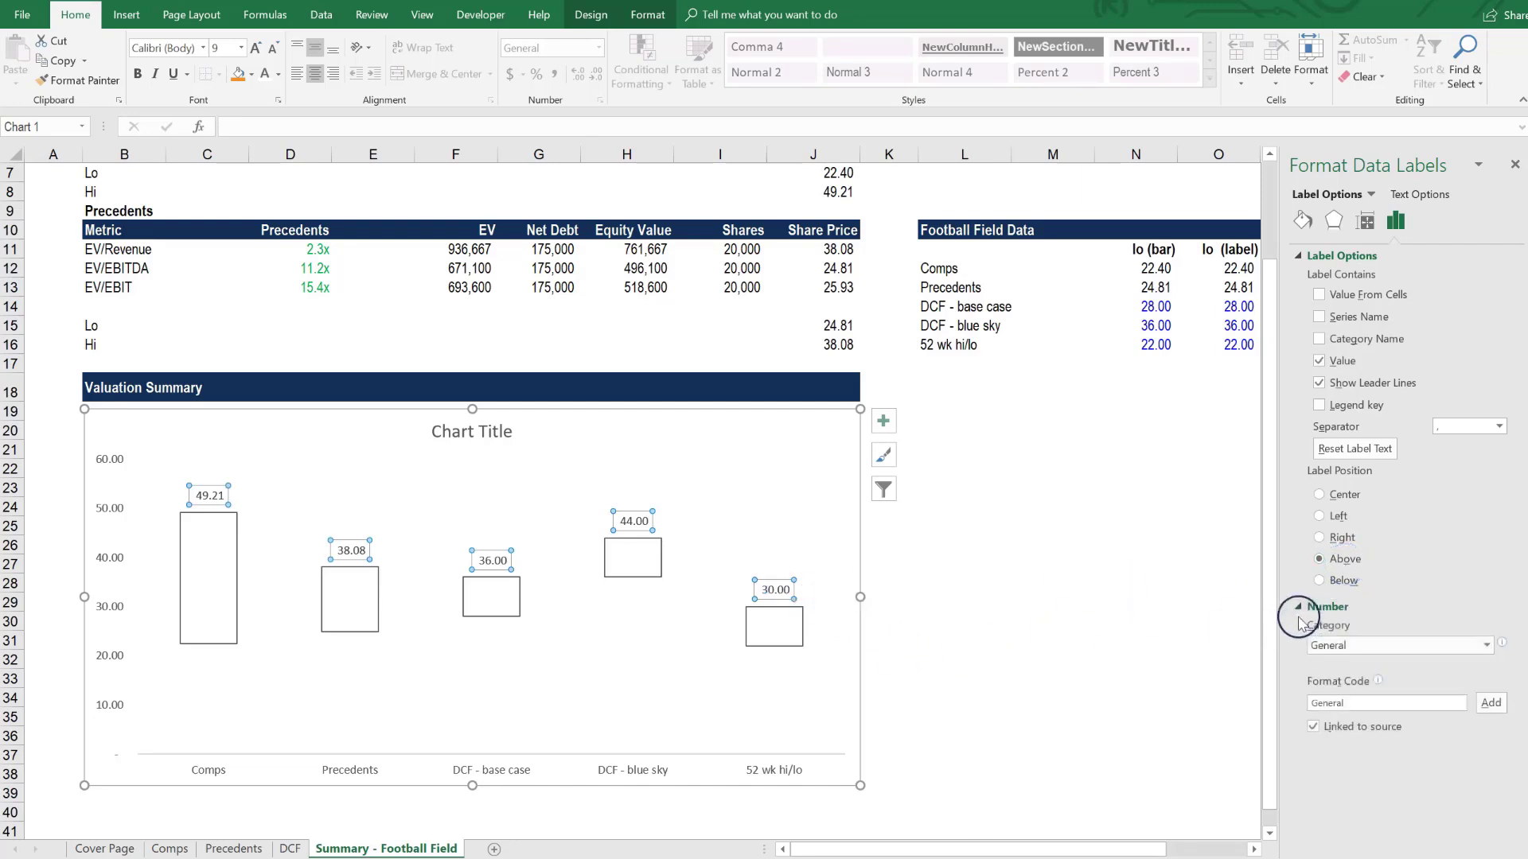
click(1377, 647)
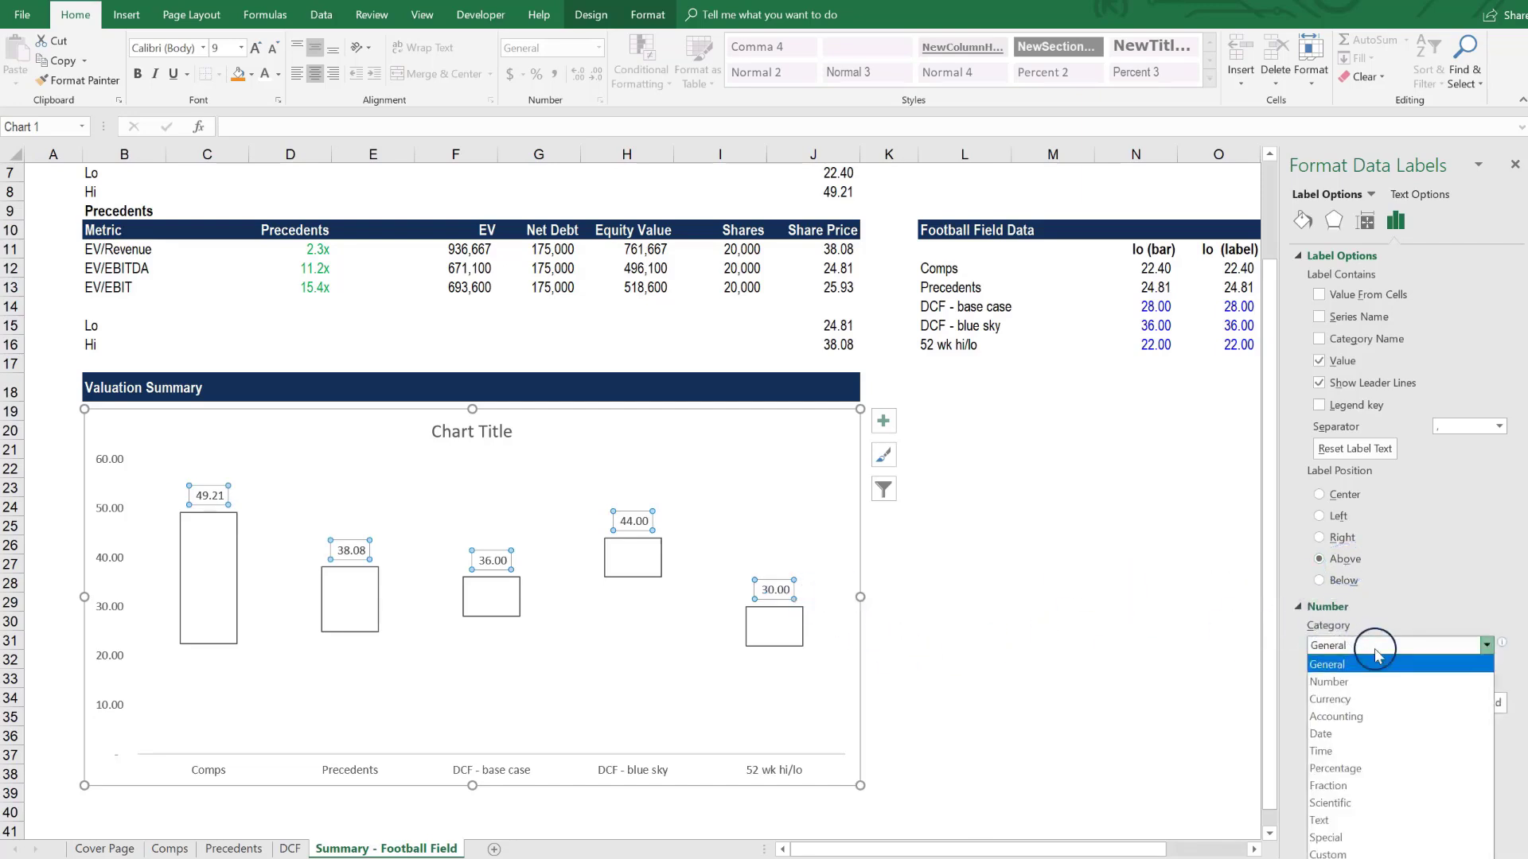
click(1366, 699)
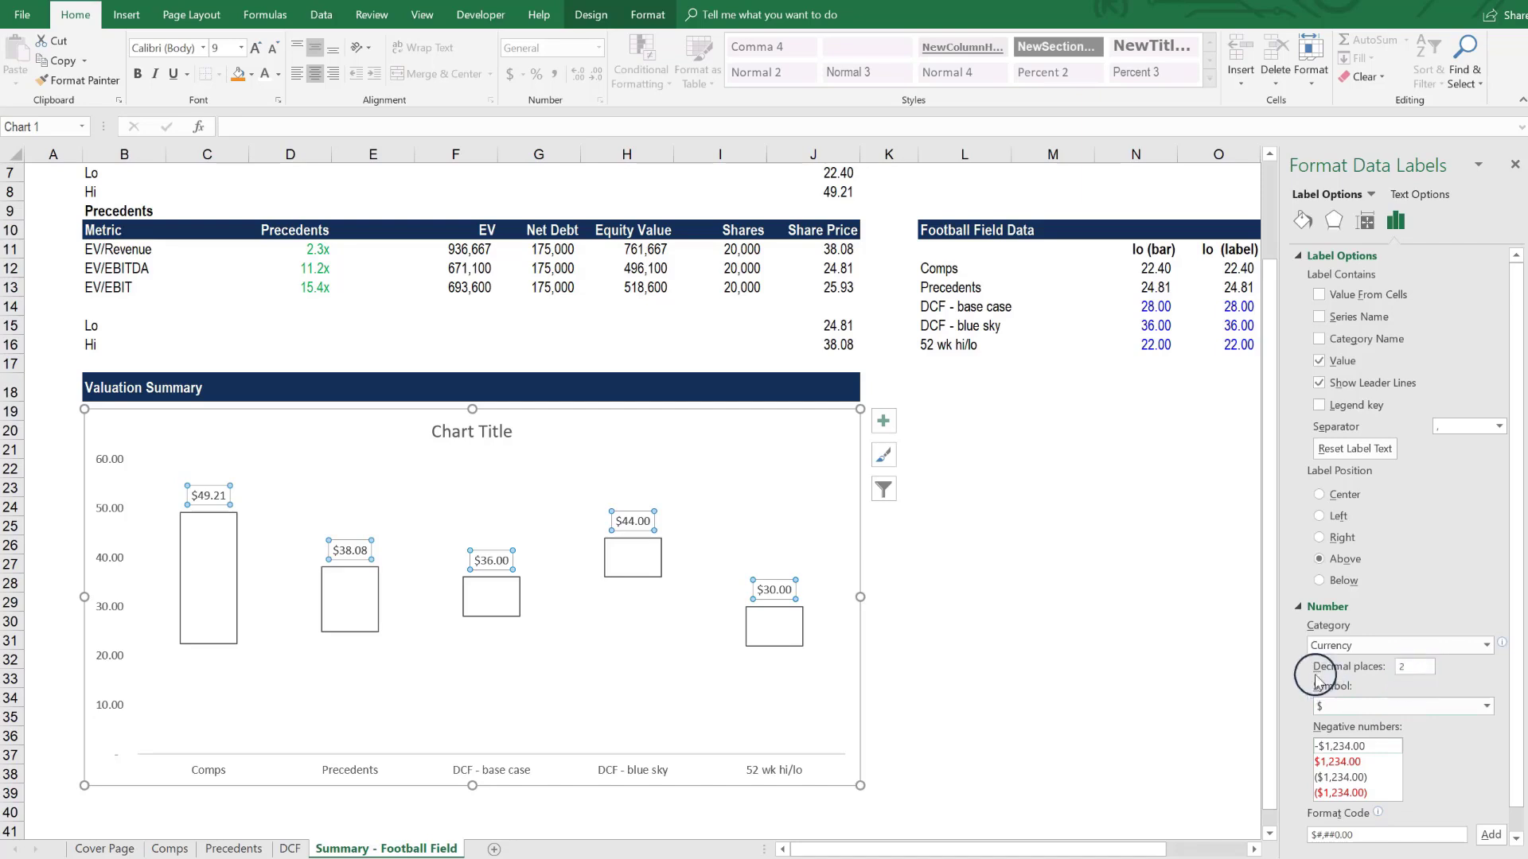
- Add data labels to the lo (label) series at the lower edges of the bars
click(350, 643)
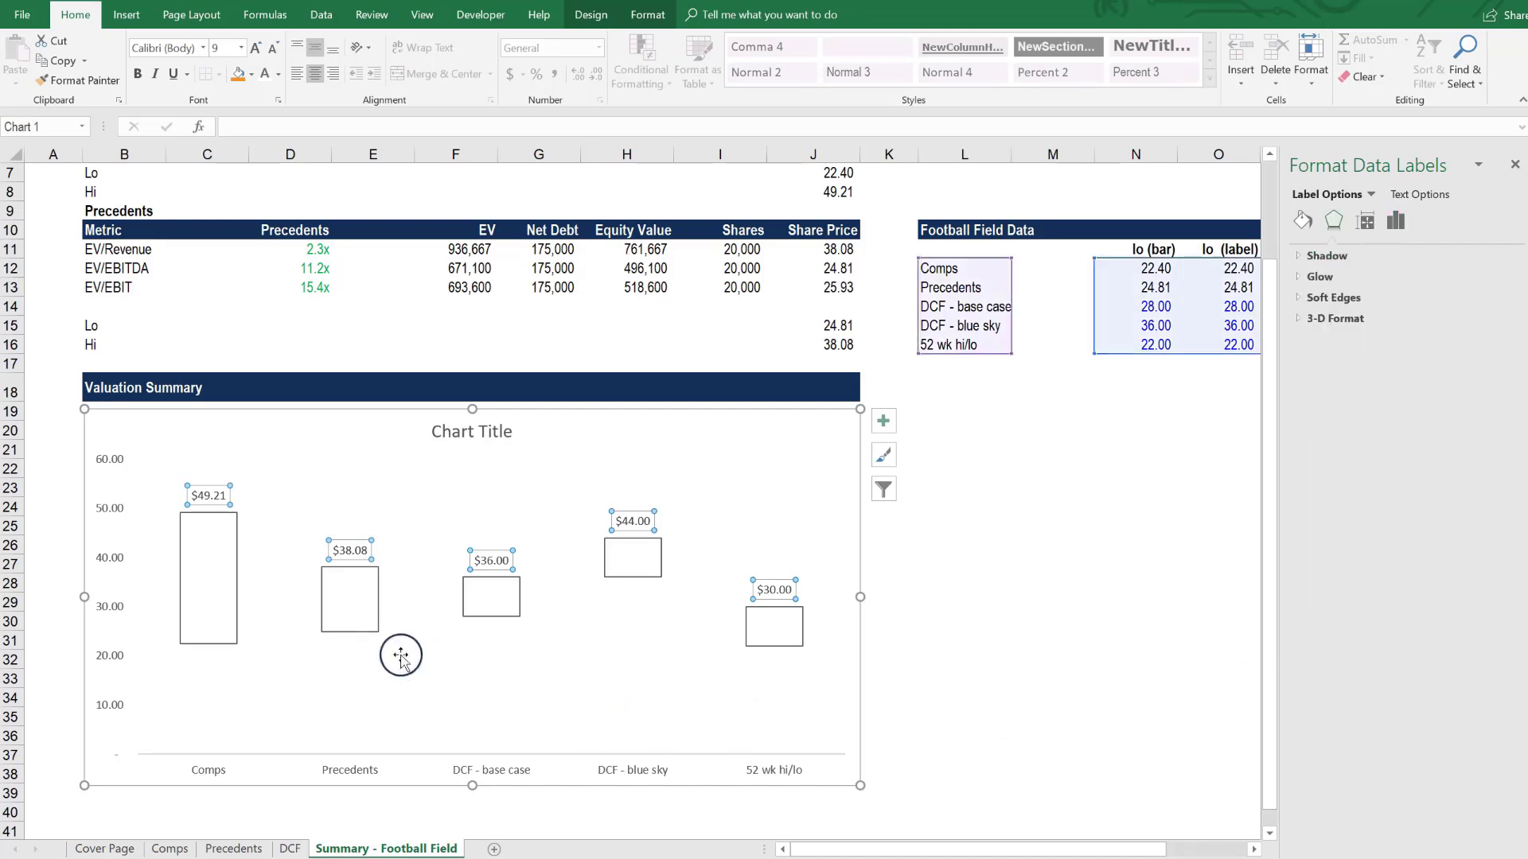
click(212, 649)
click(212, 649)
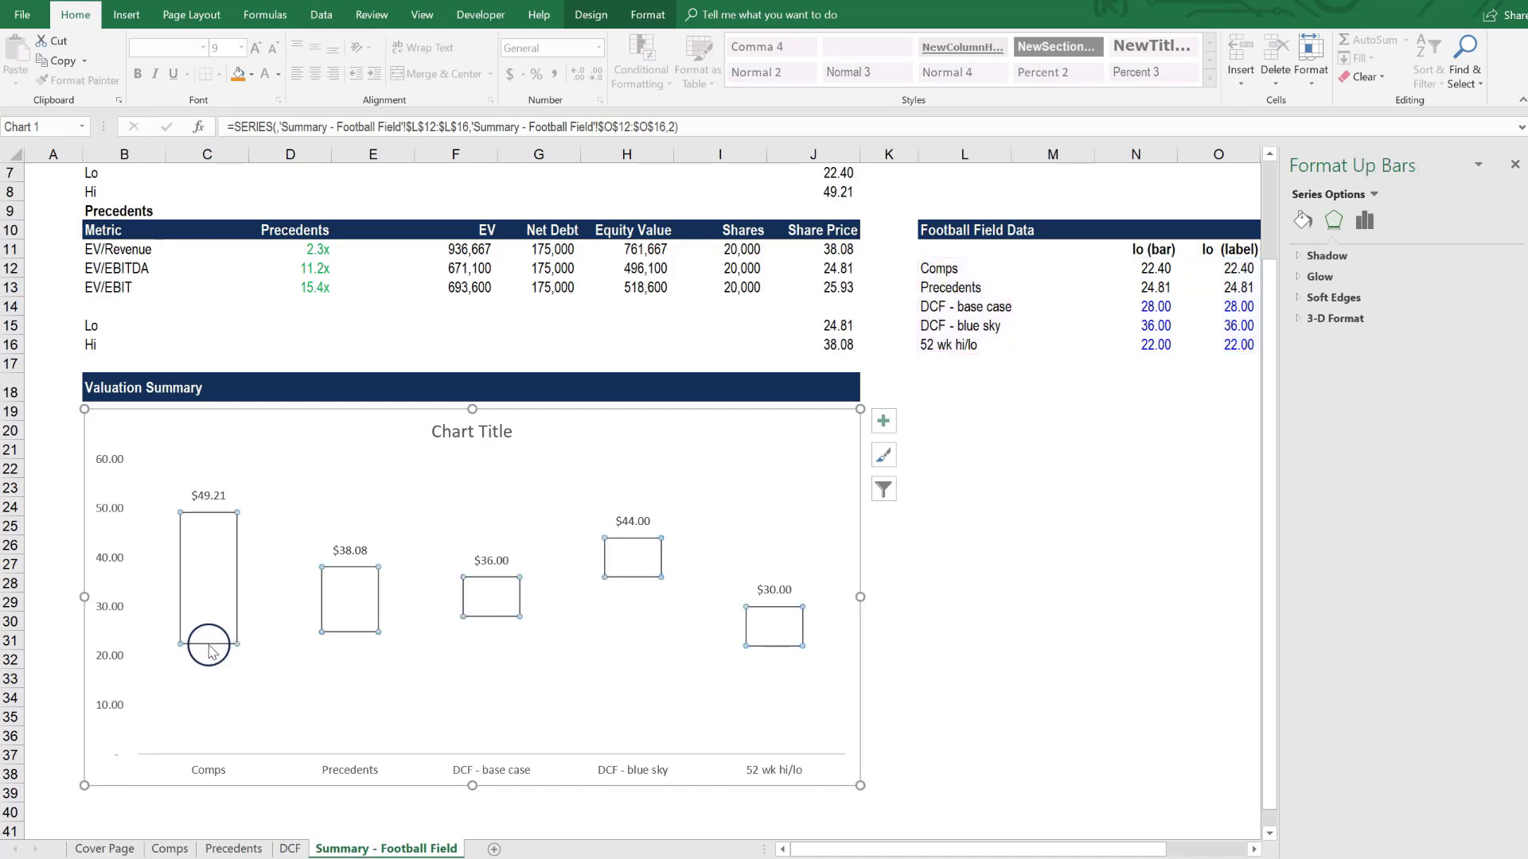
click(209, 648)
right_click(209, 648)
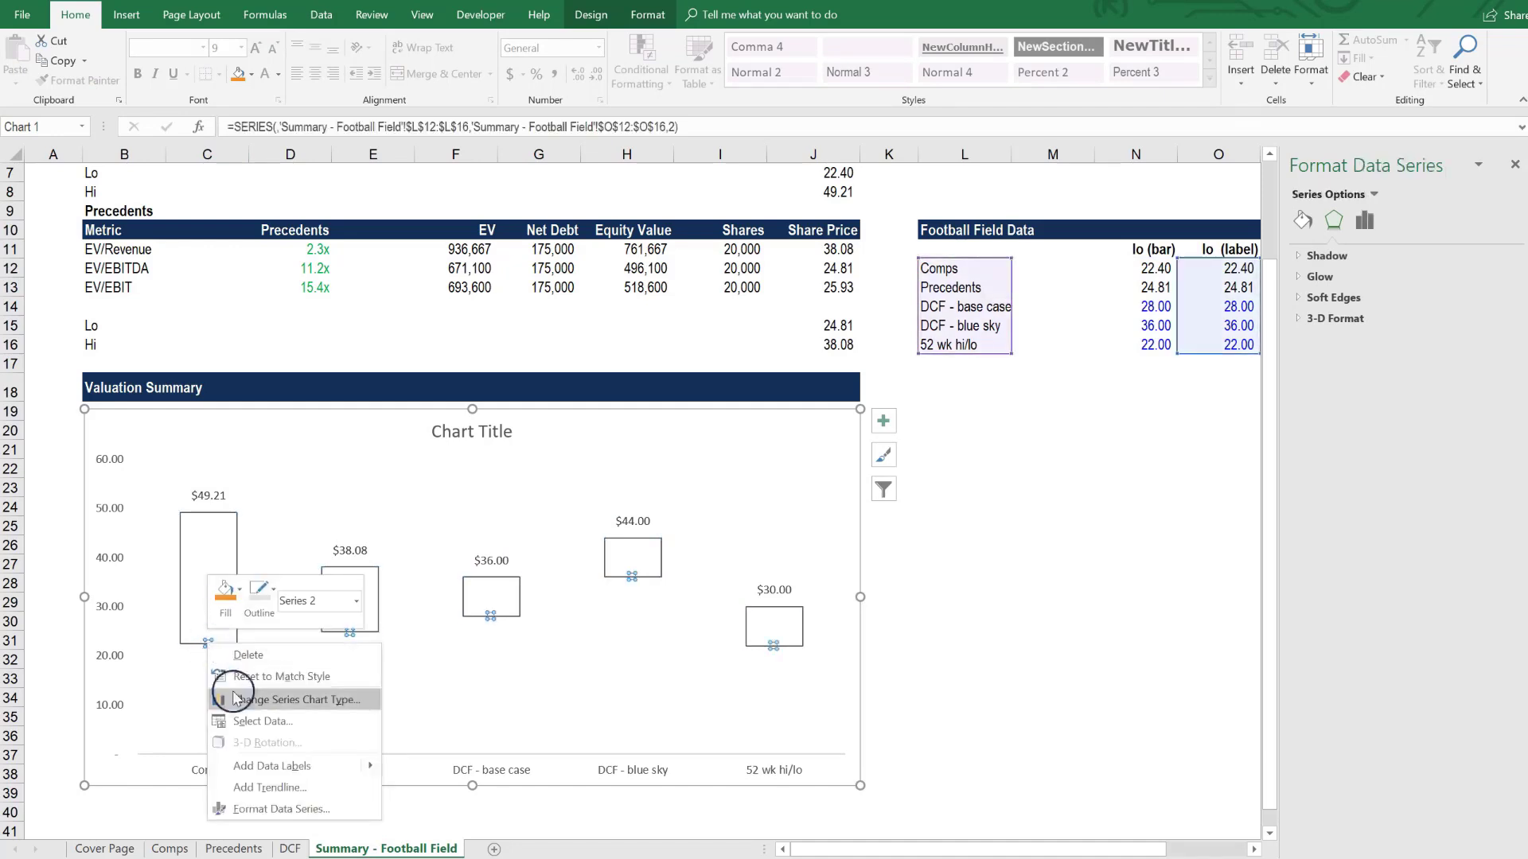
click(318, 766)
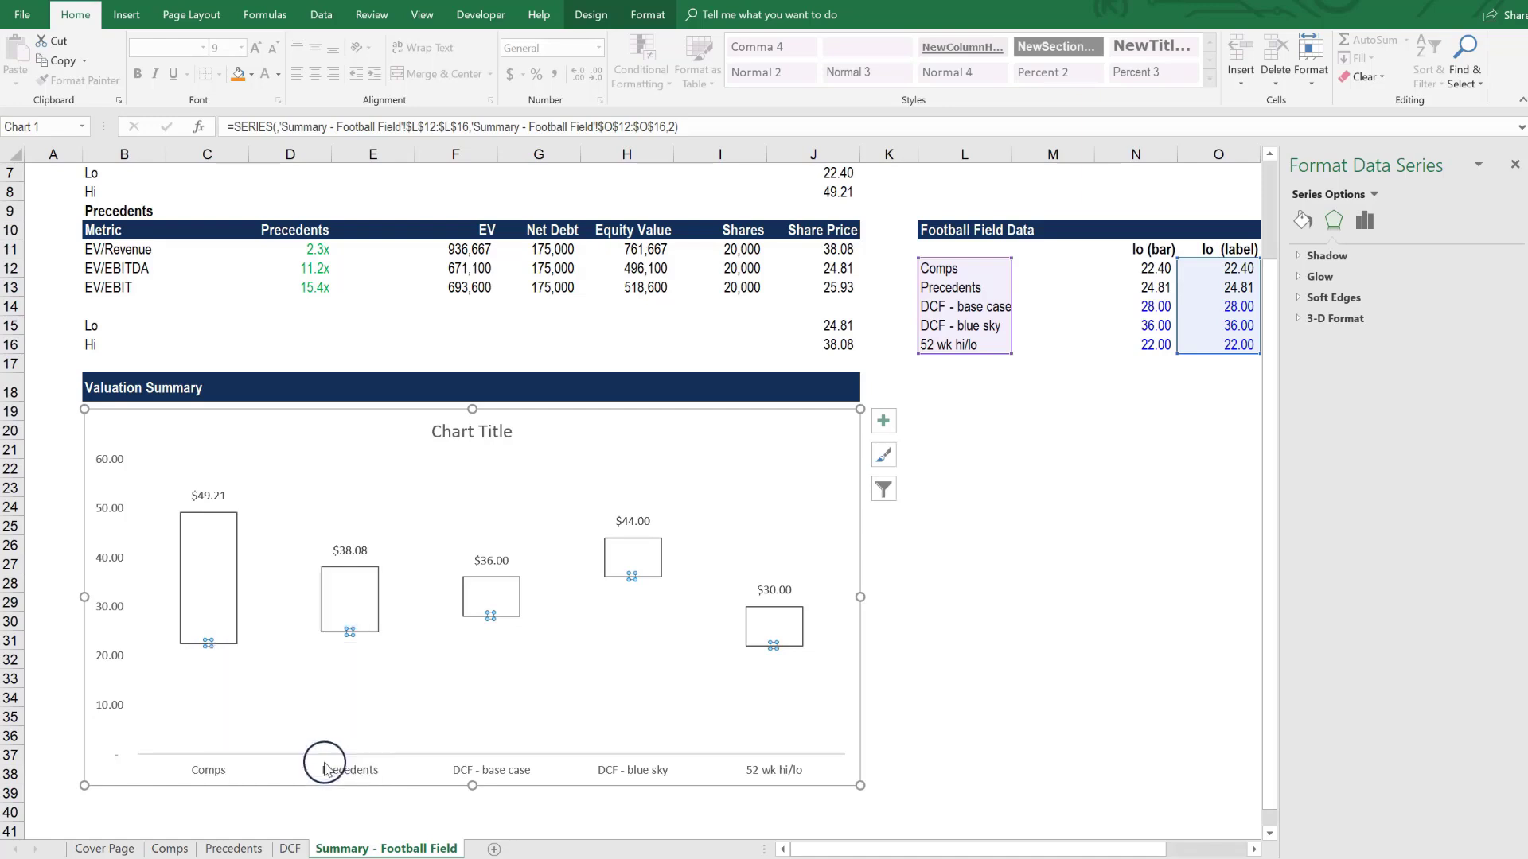
- Position the low-value data labels below the bars and format their numbers as Currency
click(239, 643)
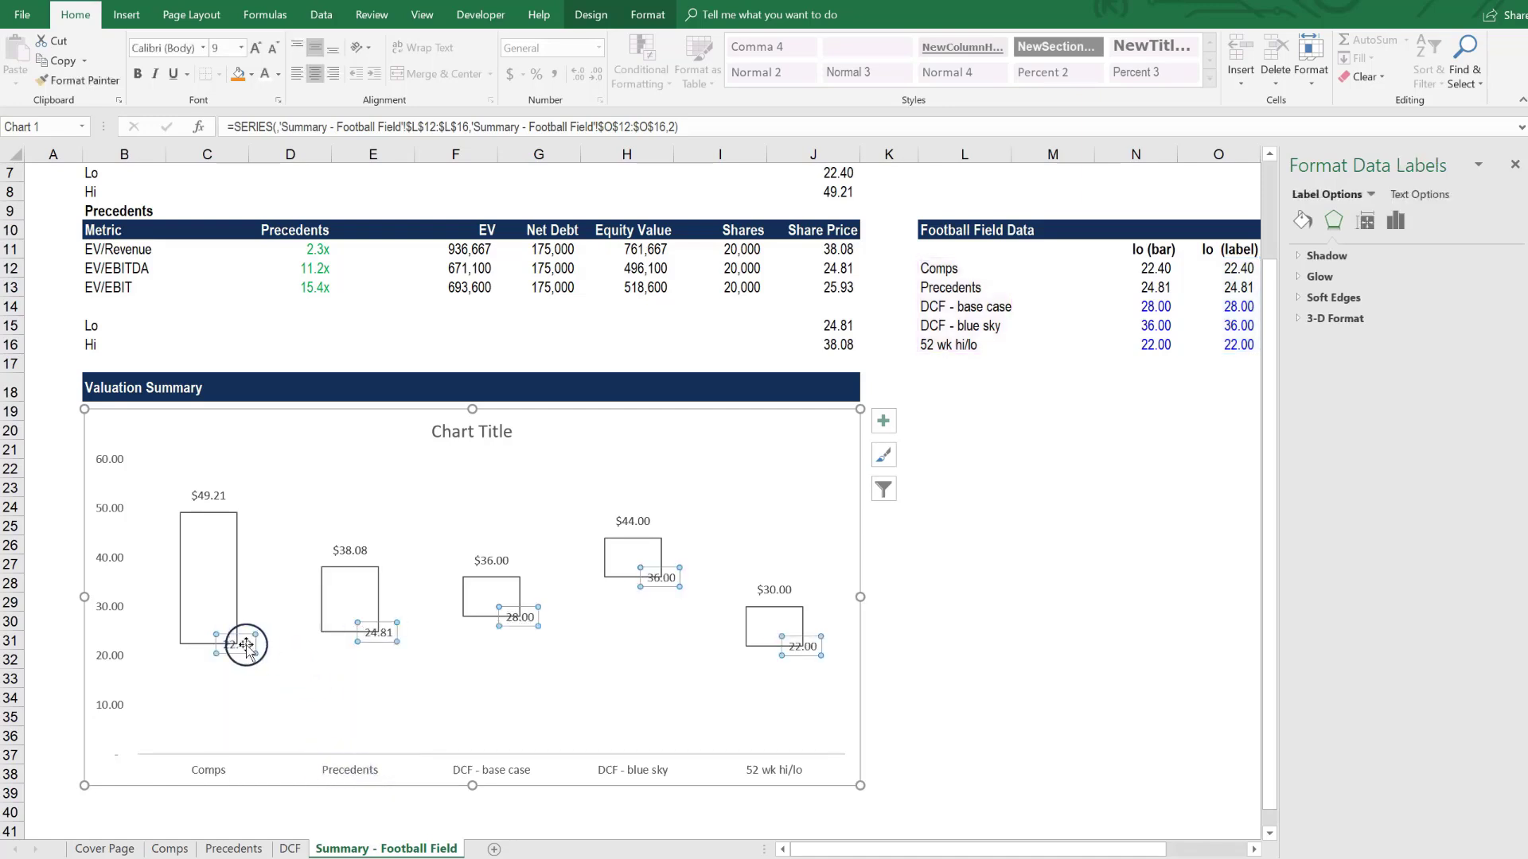
right_click(243, 643)
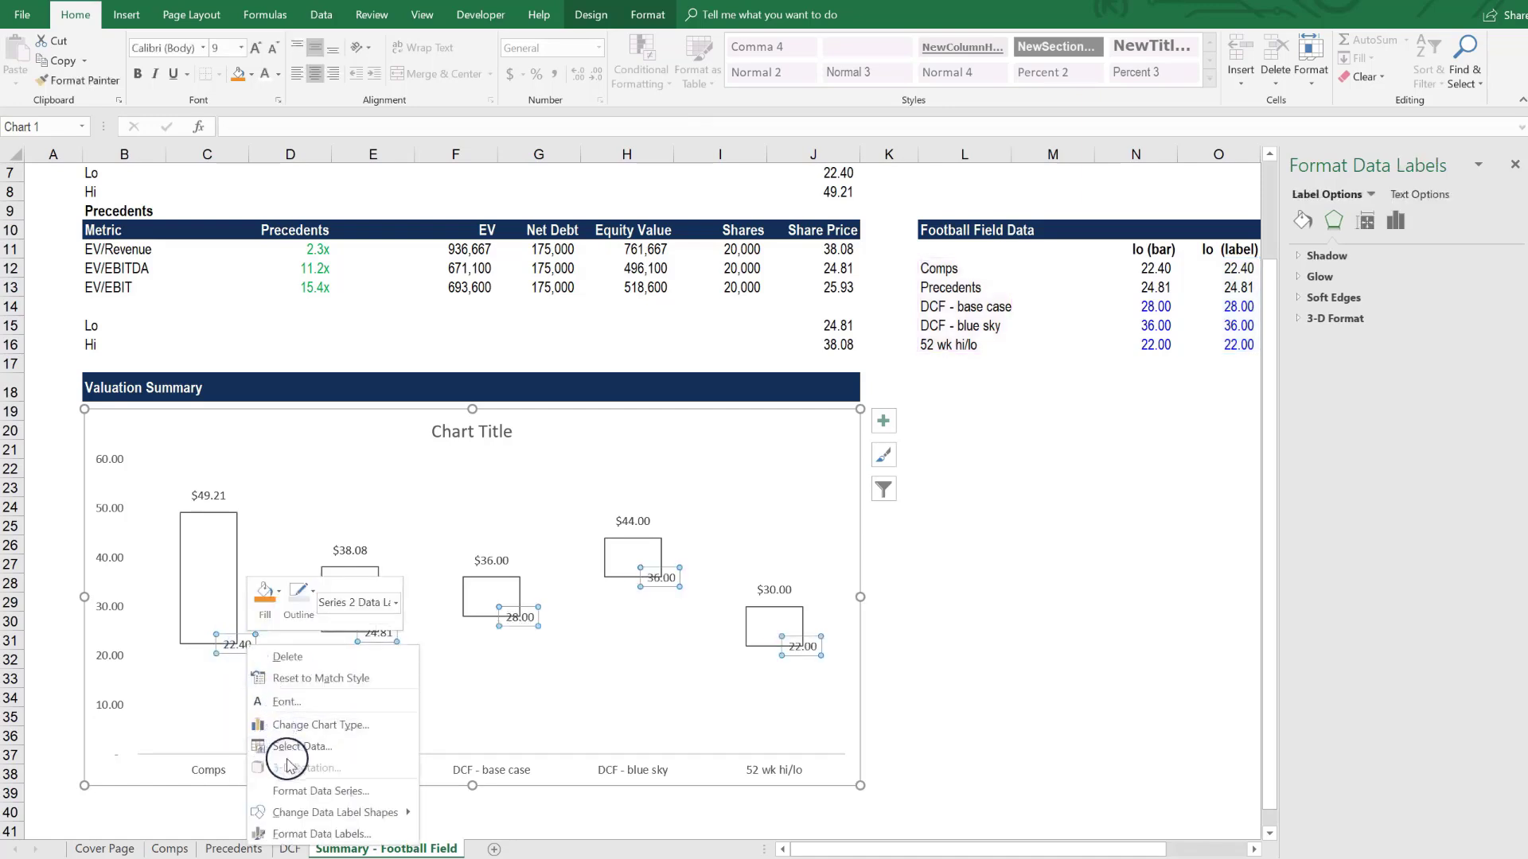
click(294, 832)
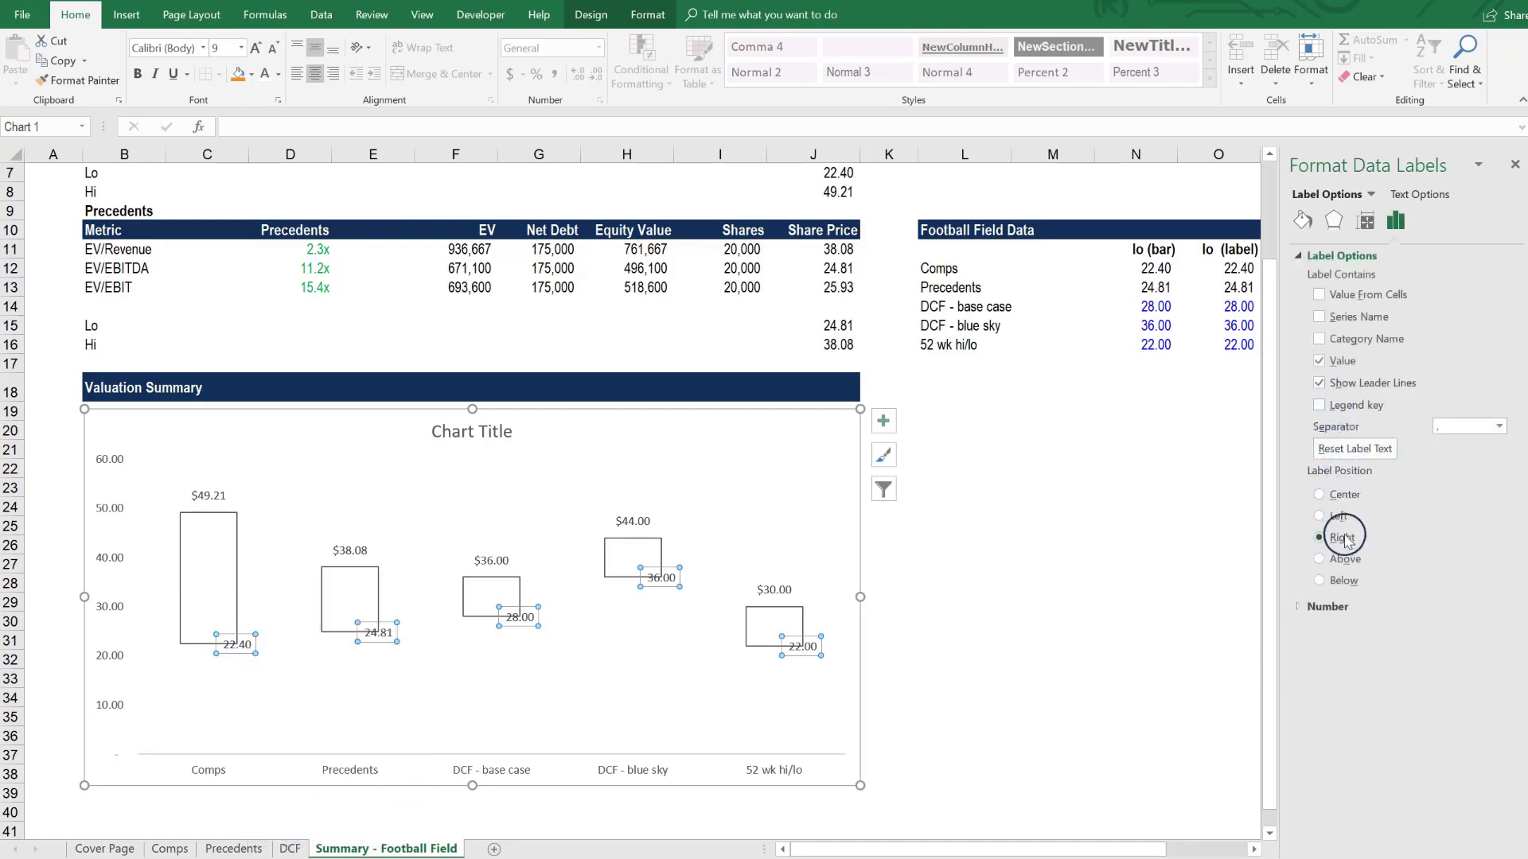
click(1349, 584)
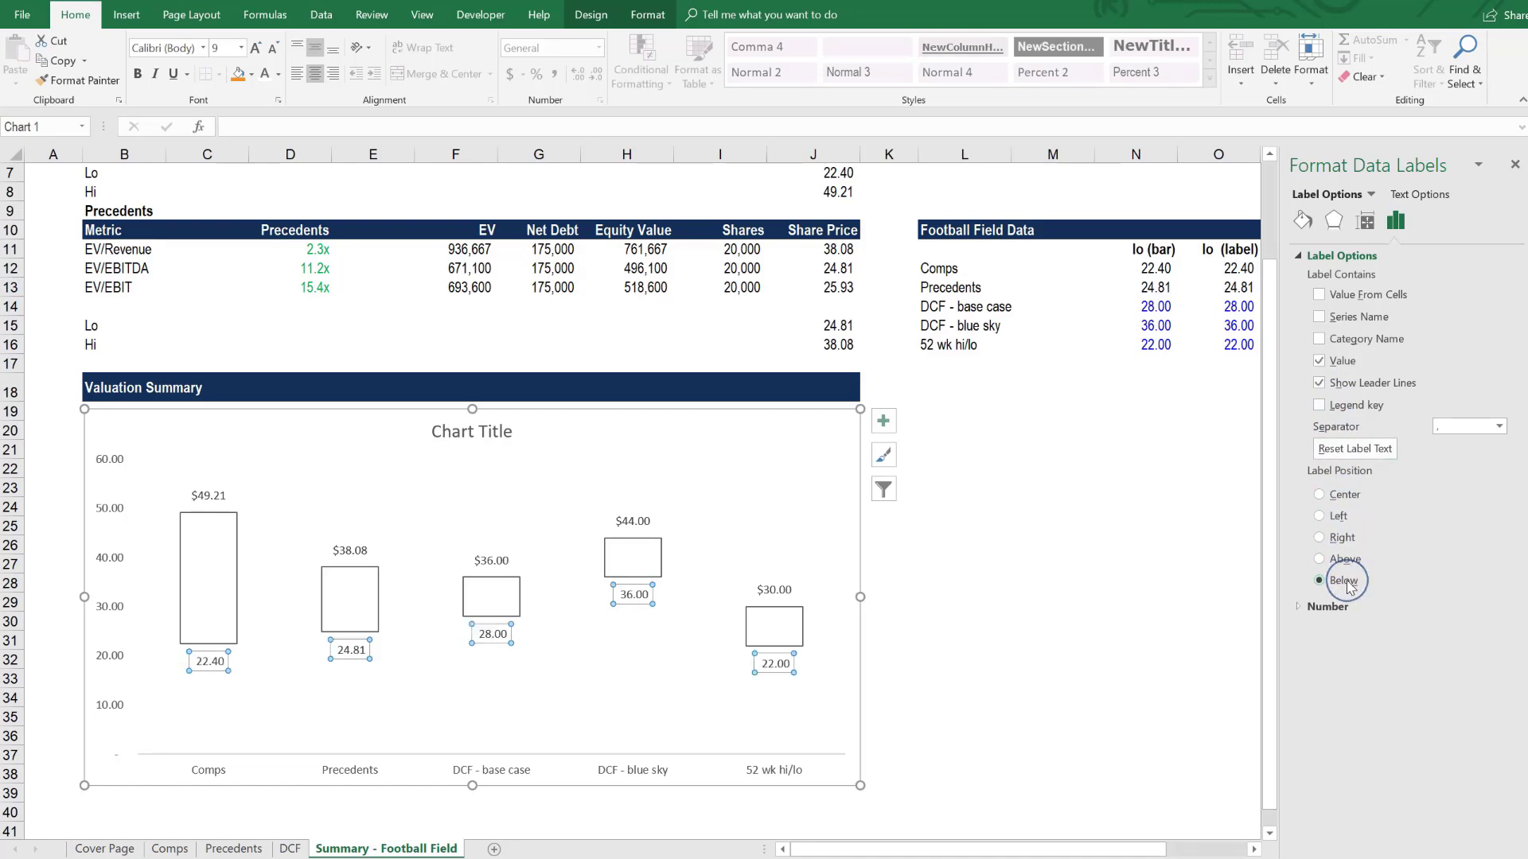
click(1328, 607)
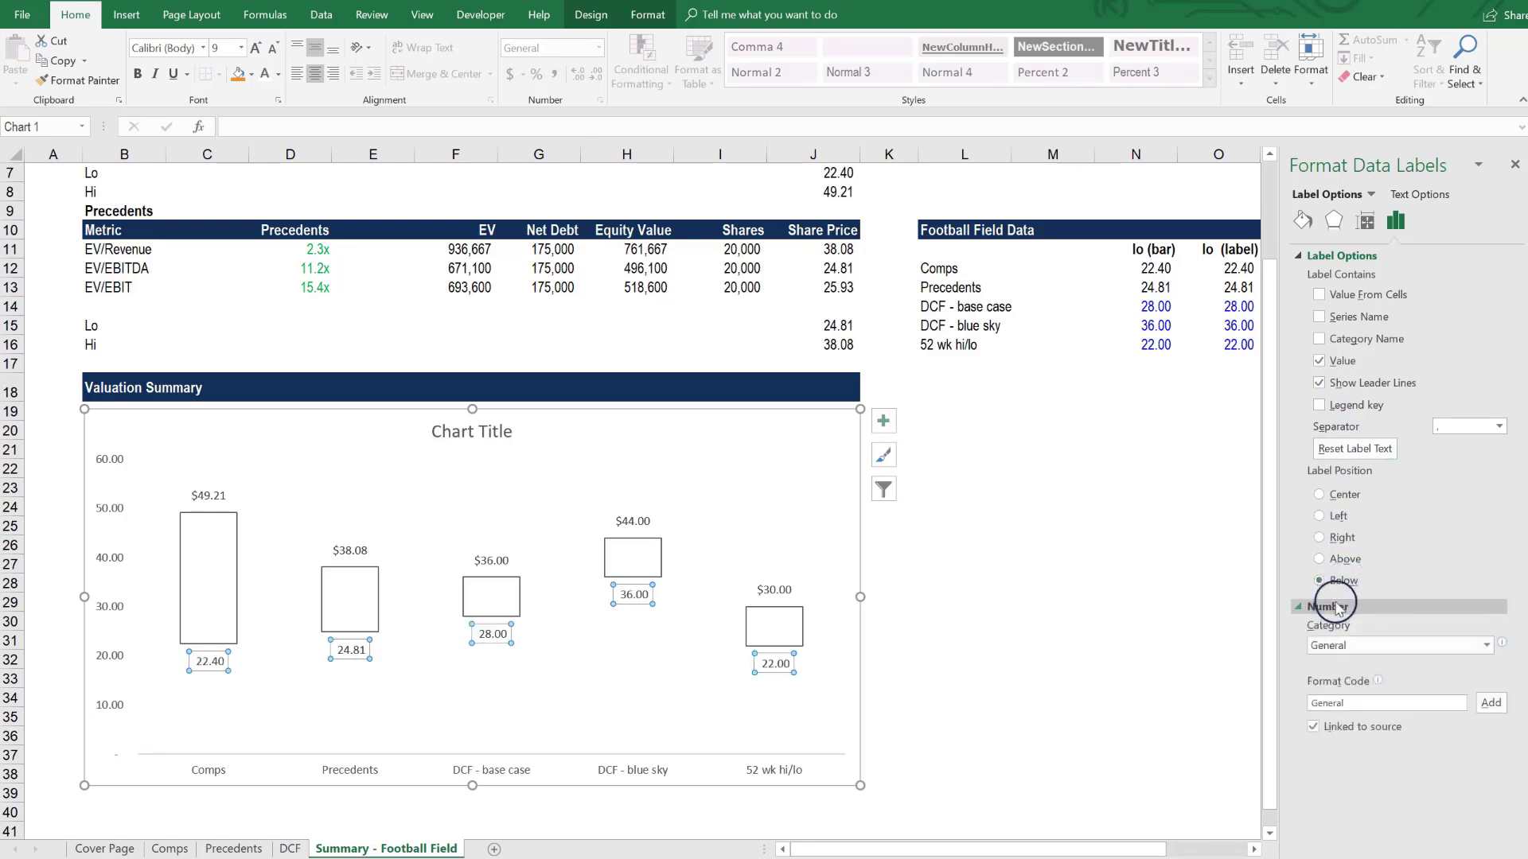
click(1349, 654)
click(1348, 695)
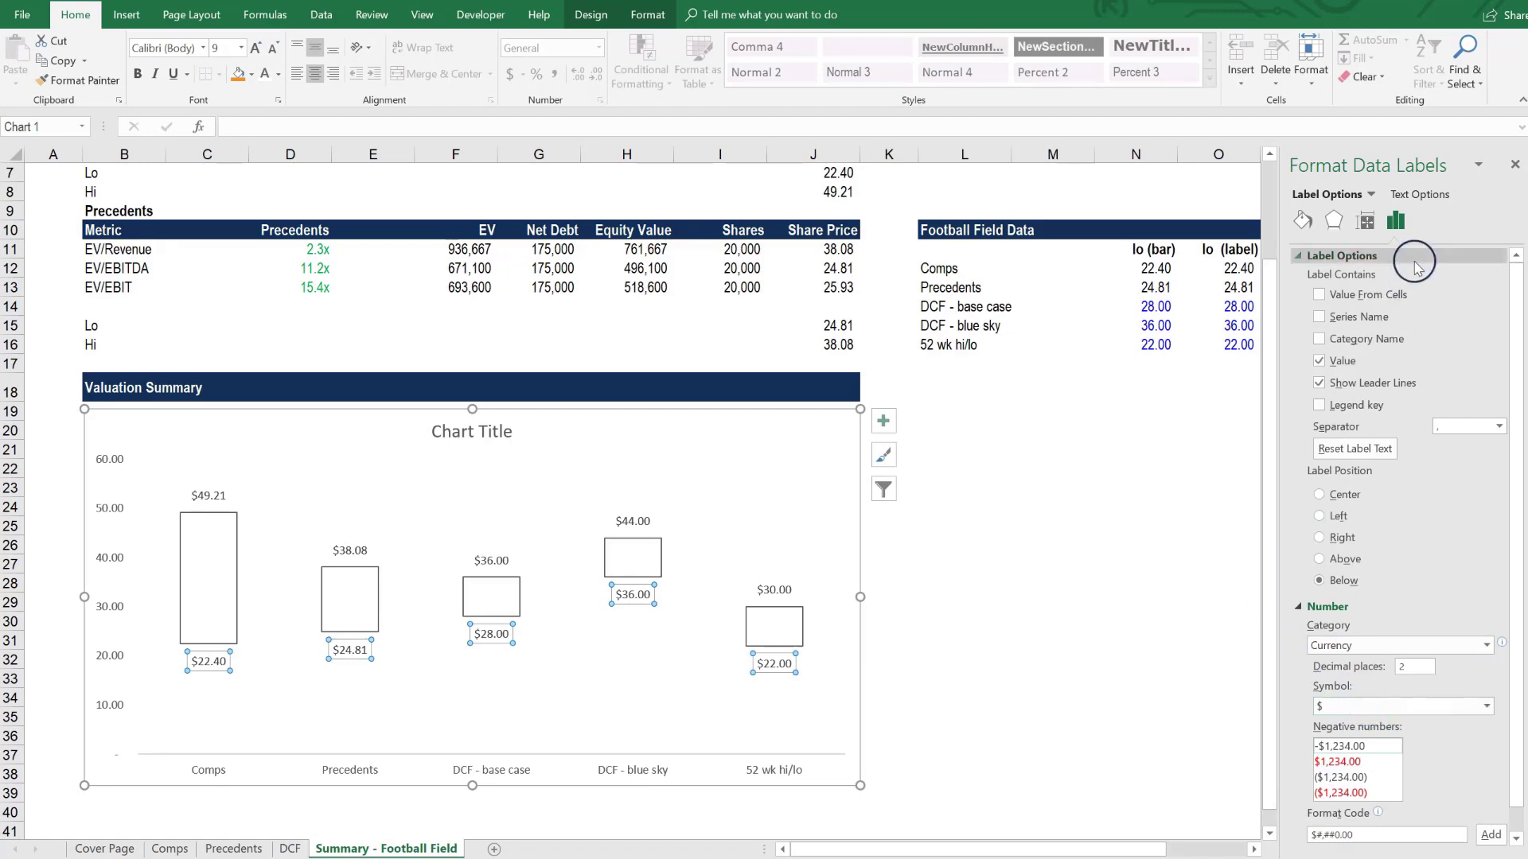
- Give the chart's up bars a solid dark navy fill
click(623, 560)
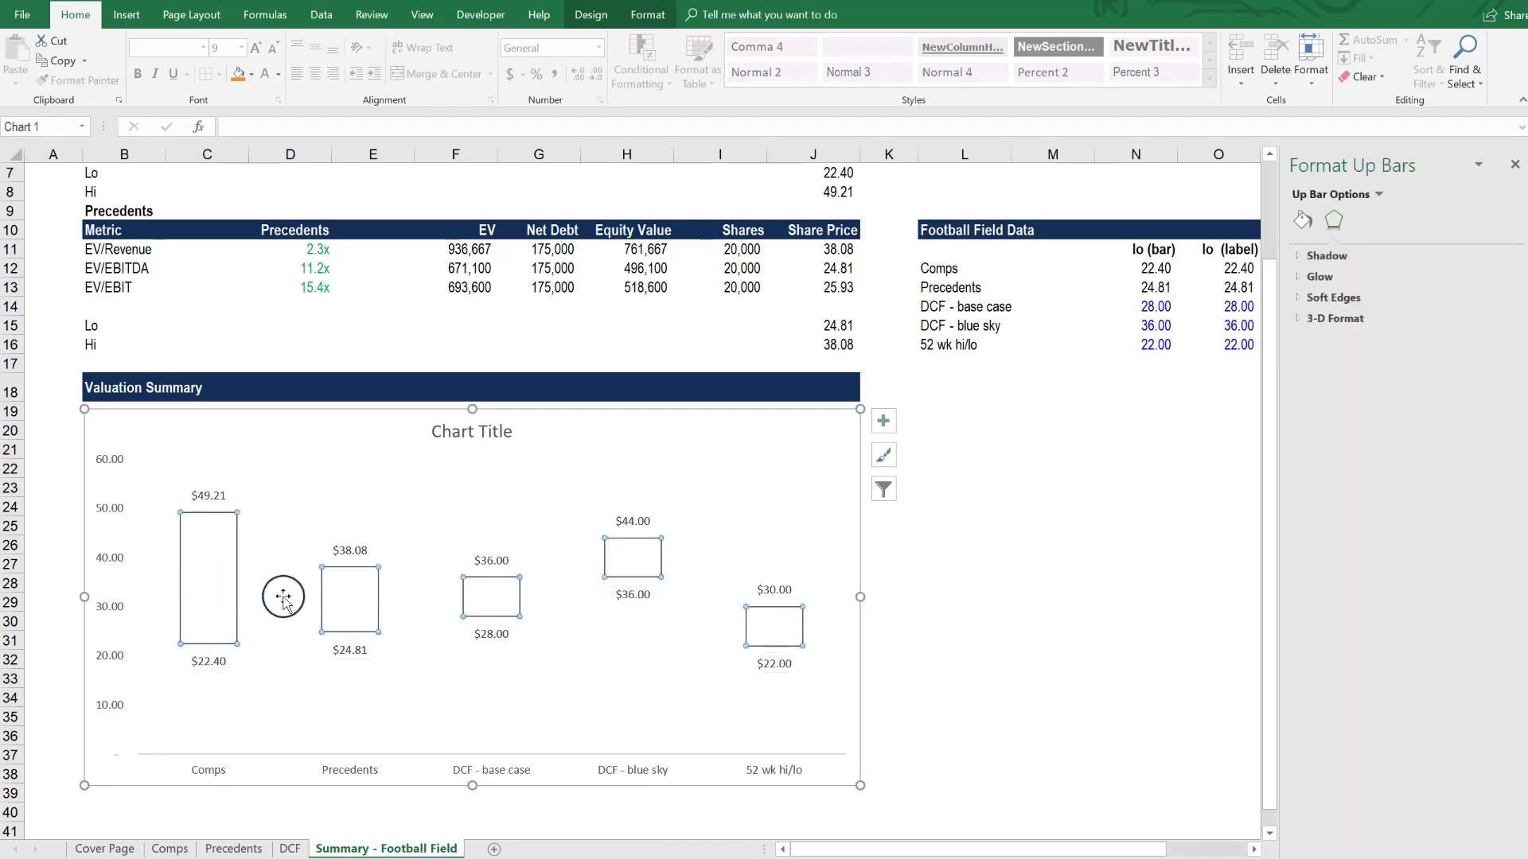
click(1303, 220)
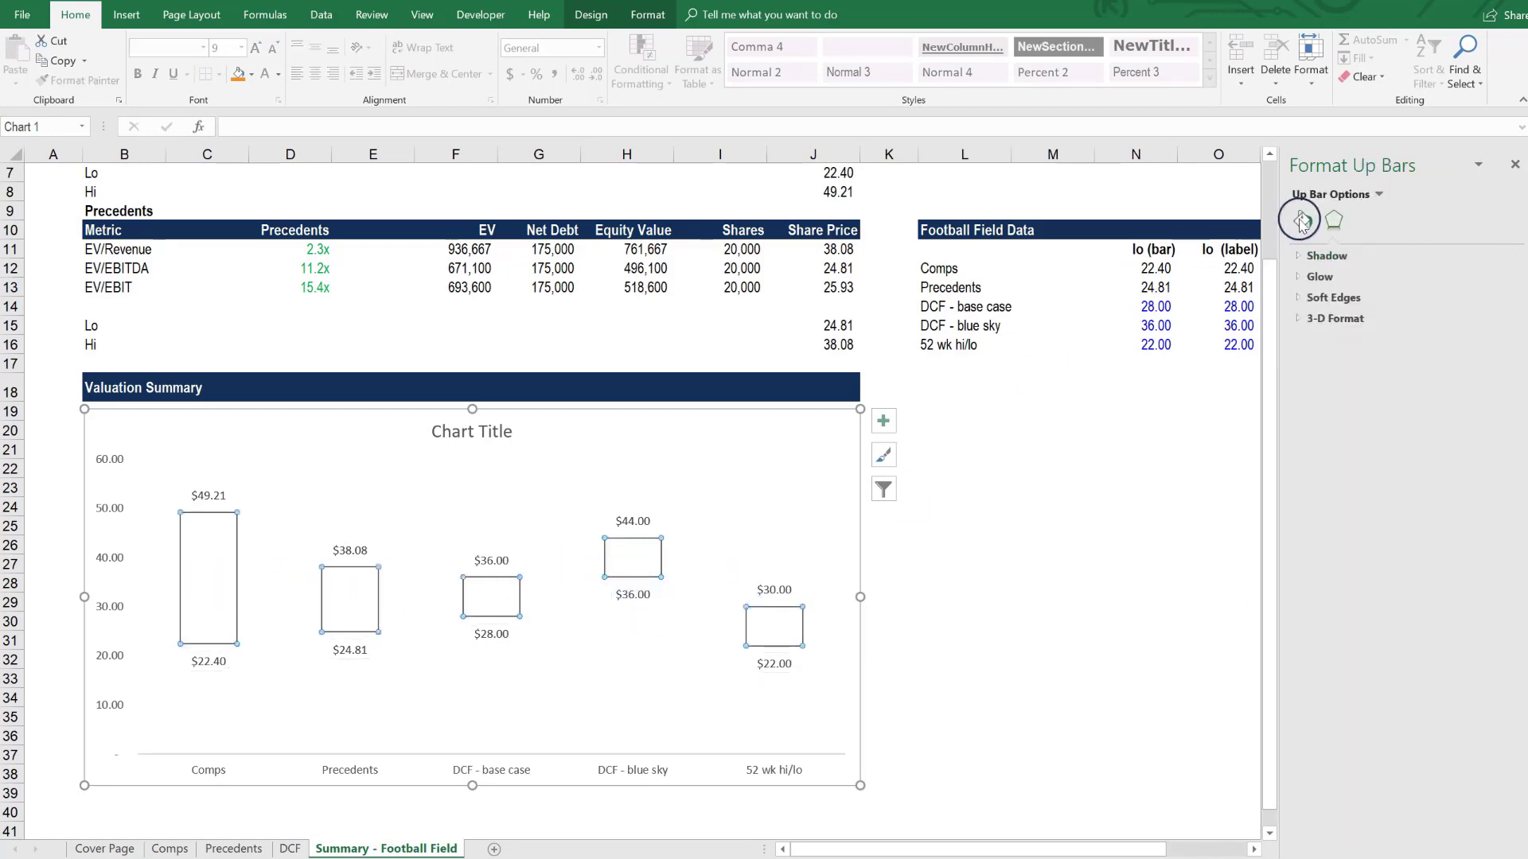
click(1315, 301)
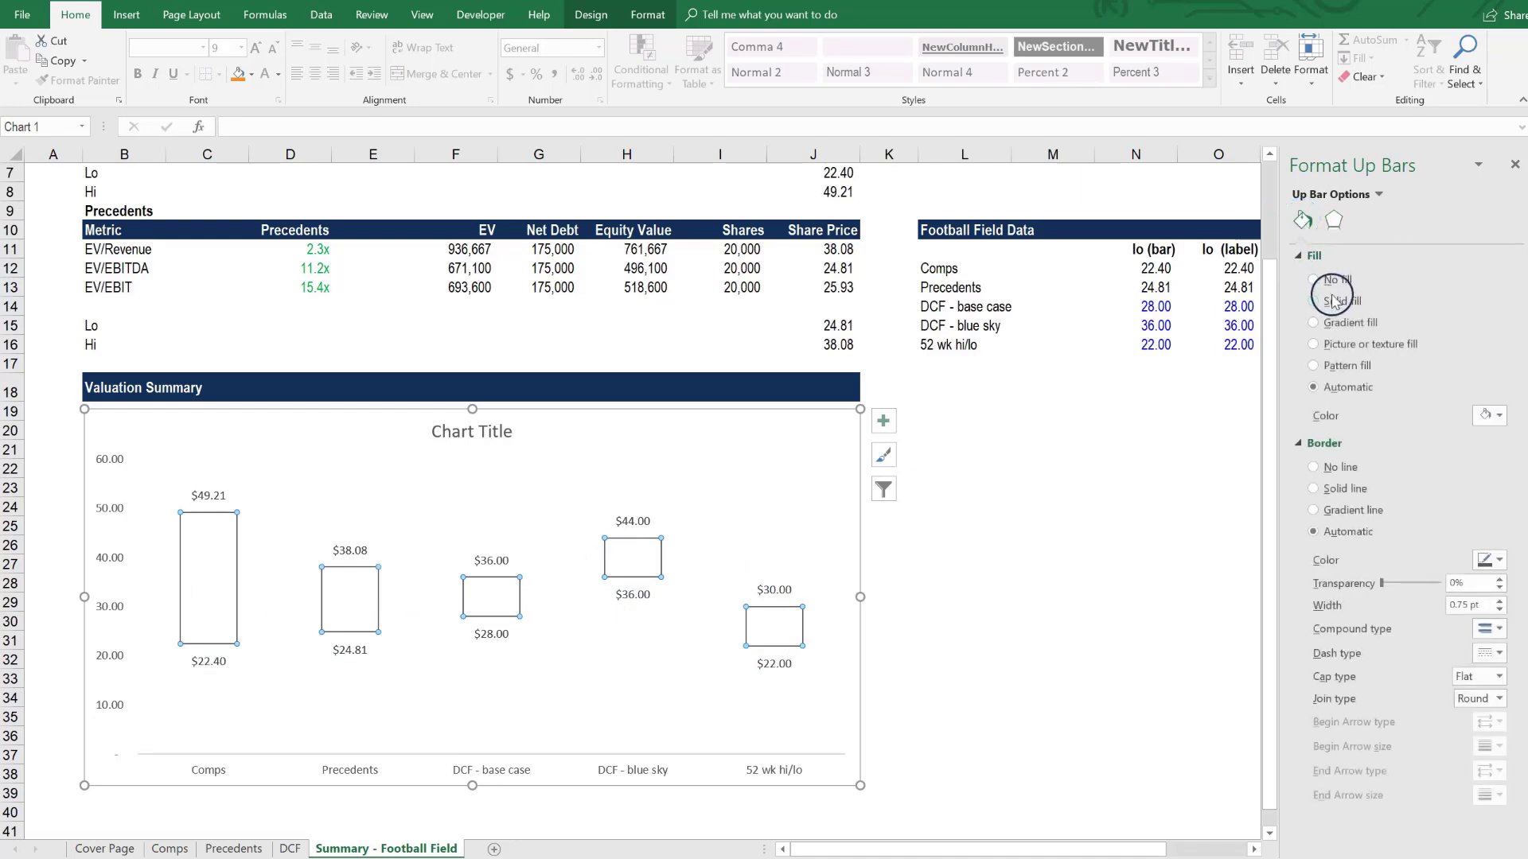
click(1490, 416)
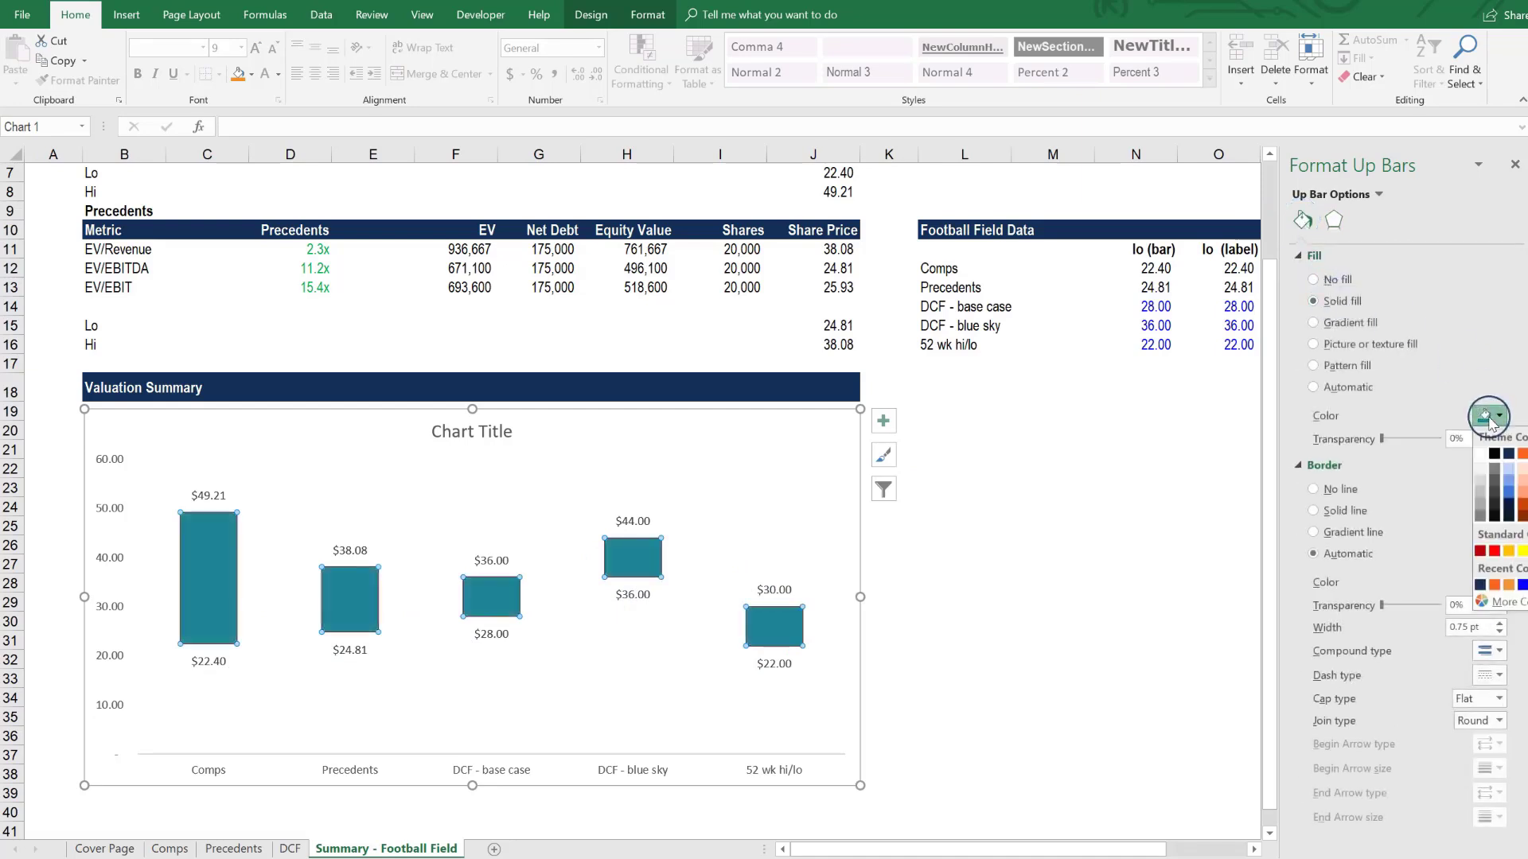
click(1480, 585)
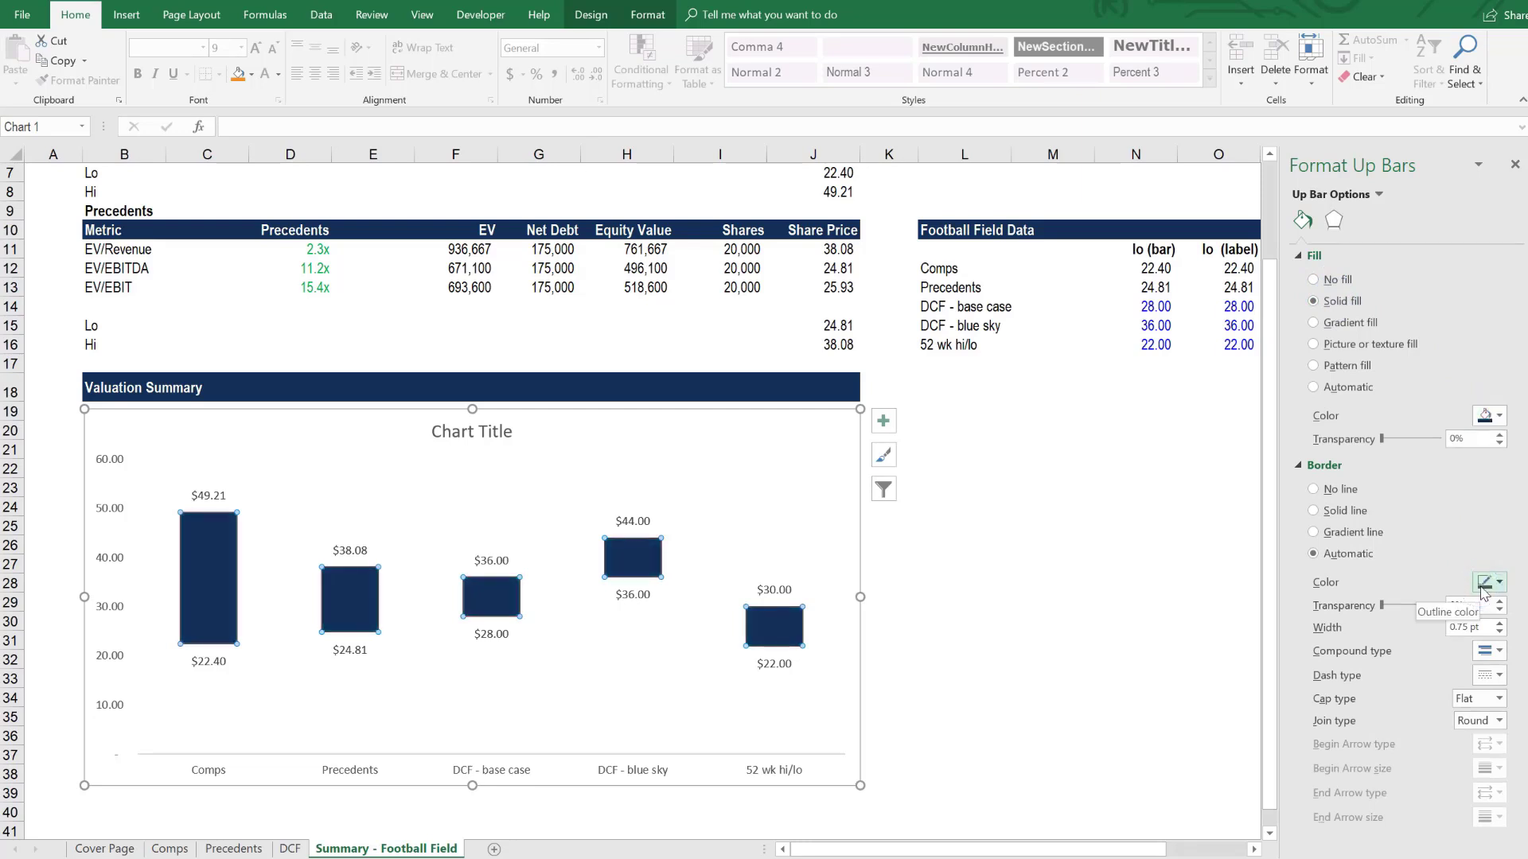
click(1484, 584)
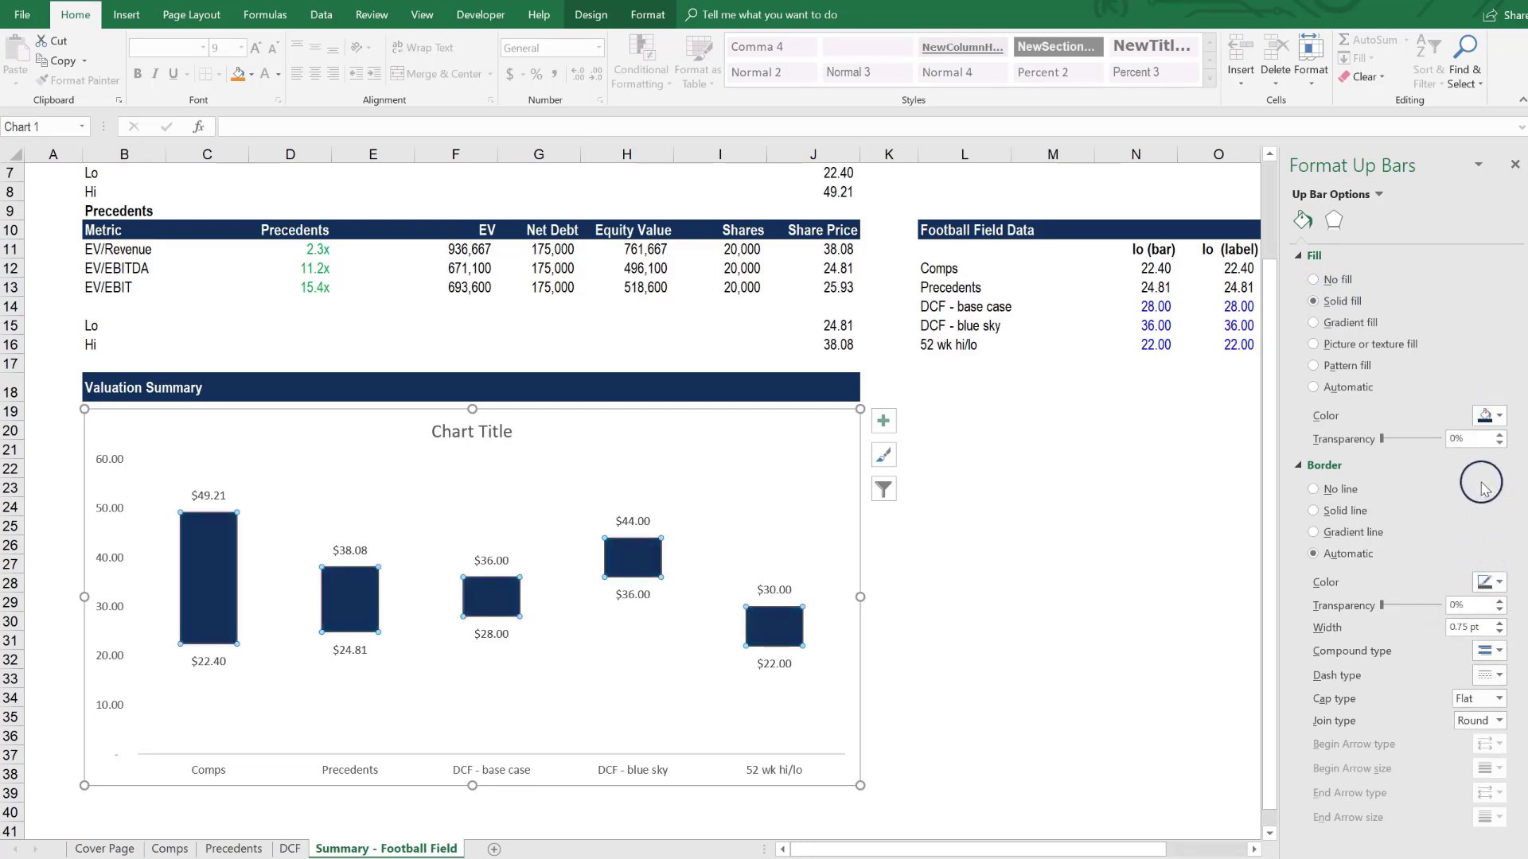
- Change the up bars' fill color to teal and remove their border line
click(1489, 415)
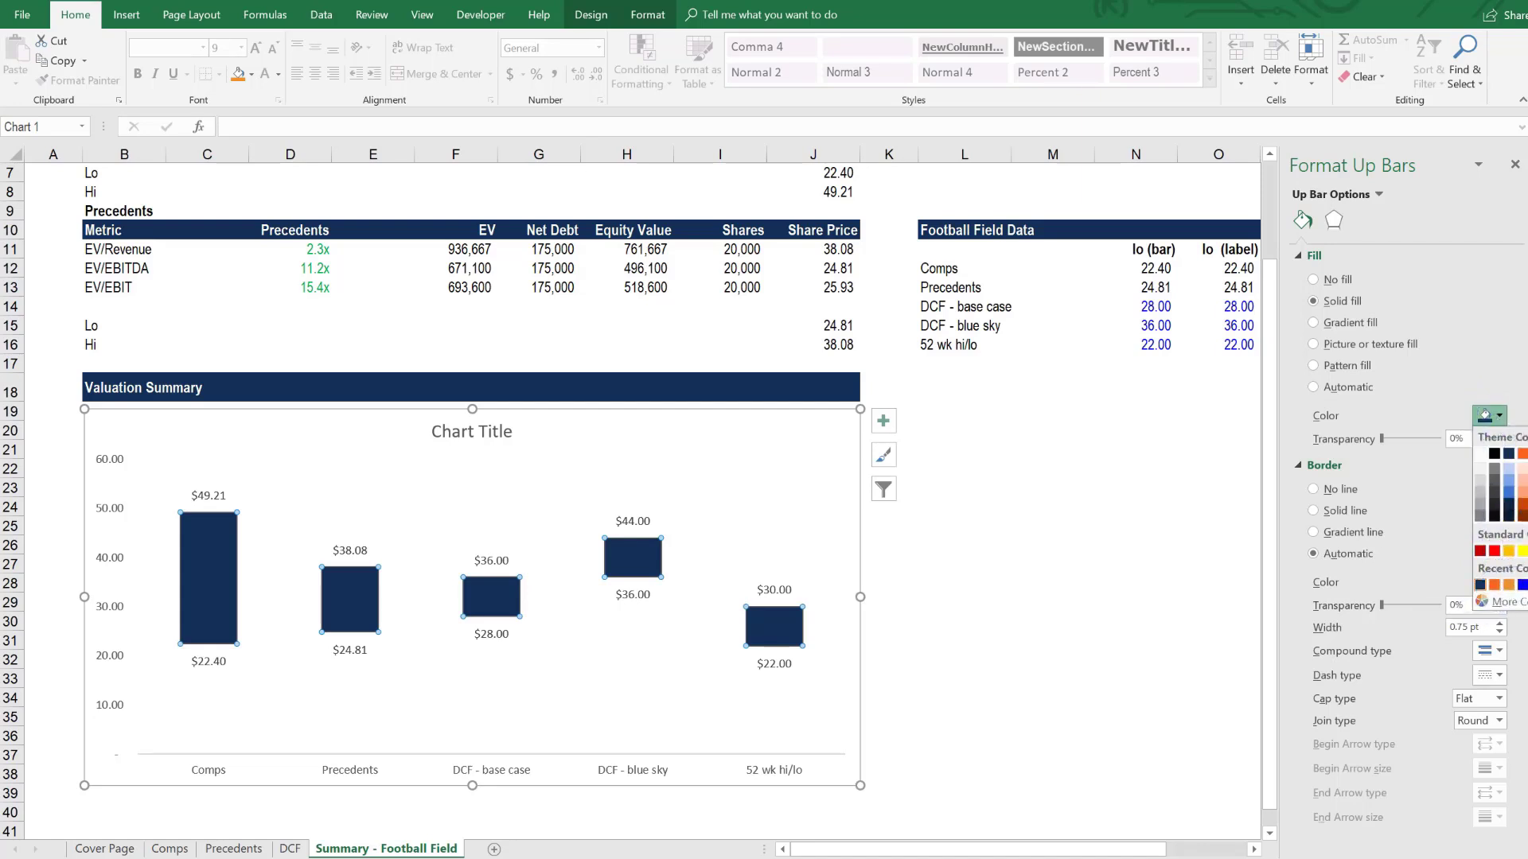
click(1516, 584)
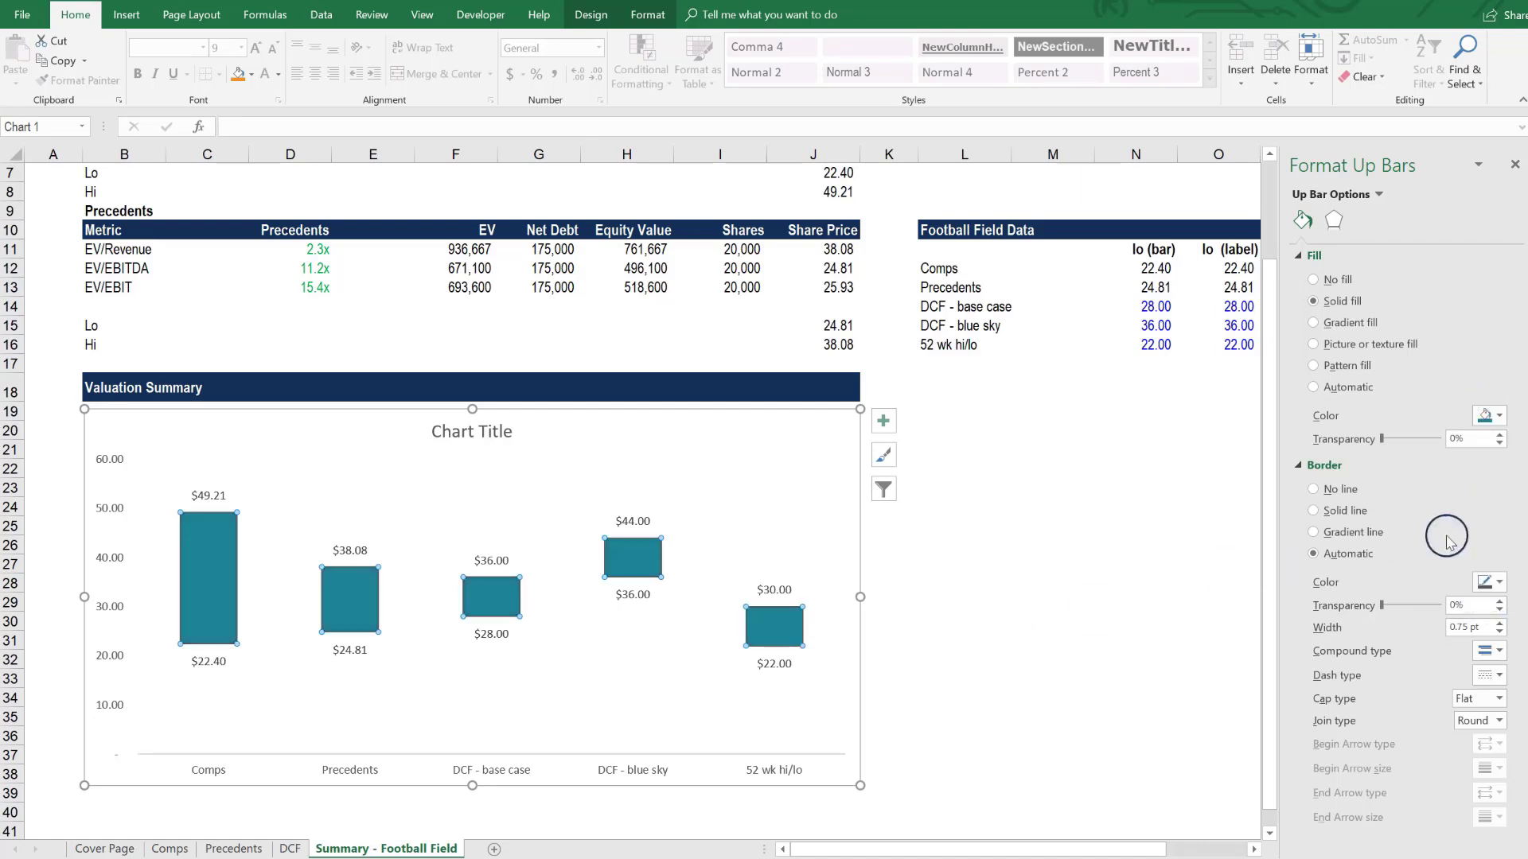
click(1357, 497)
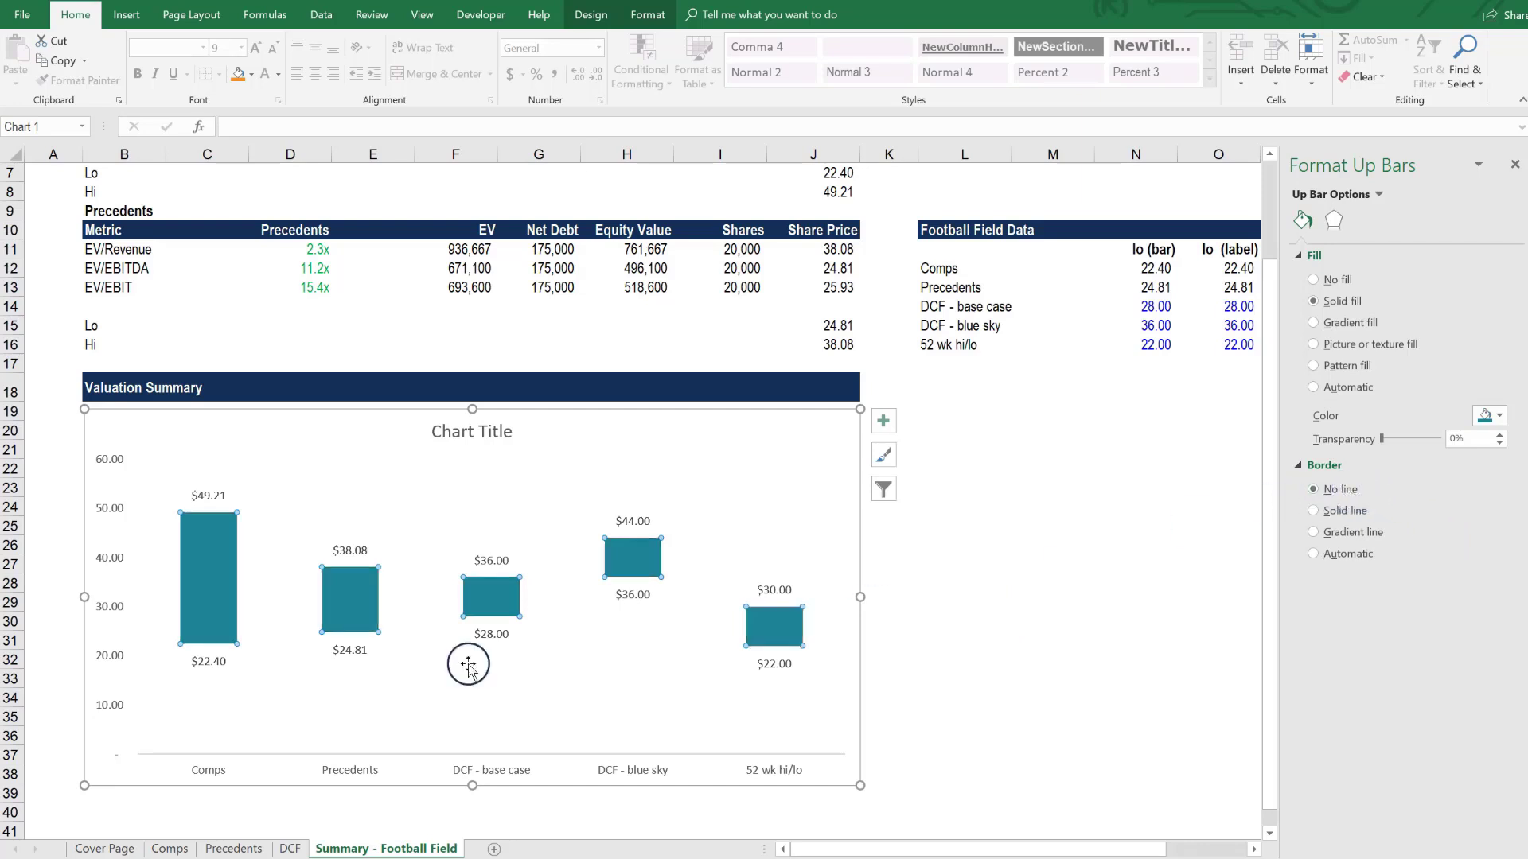
click(1136, 684)
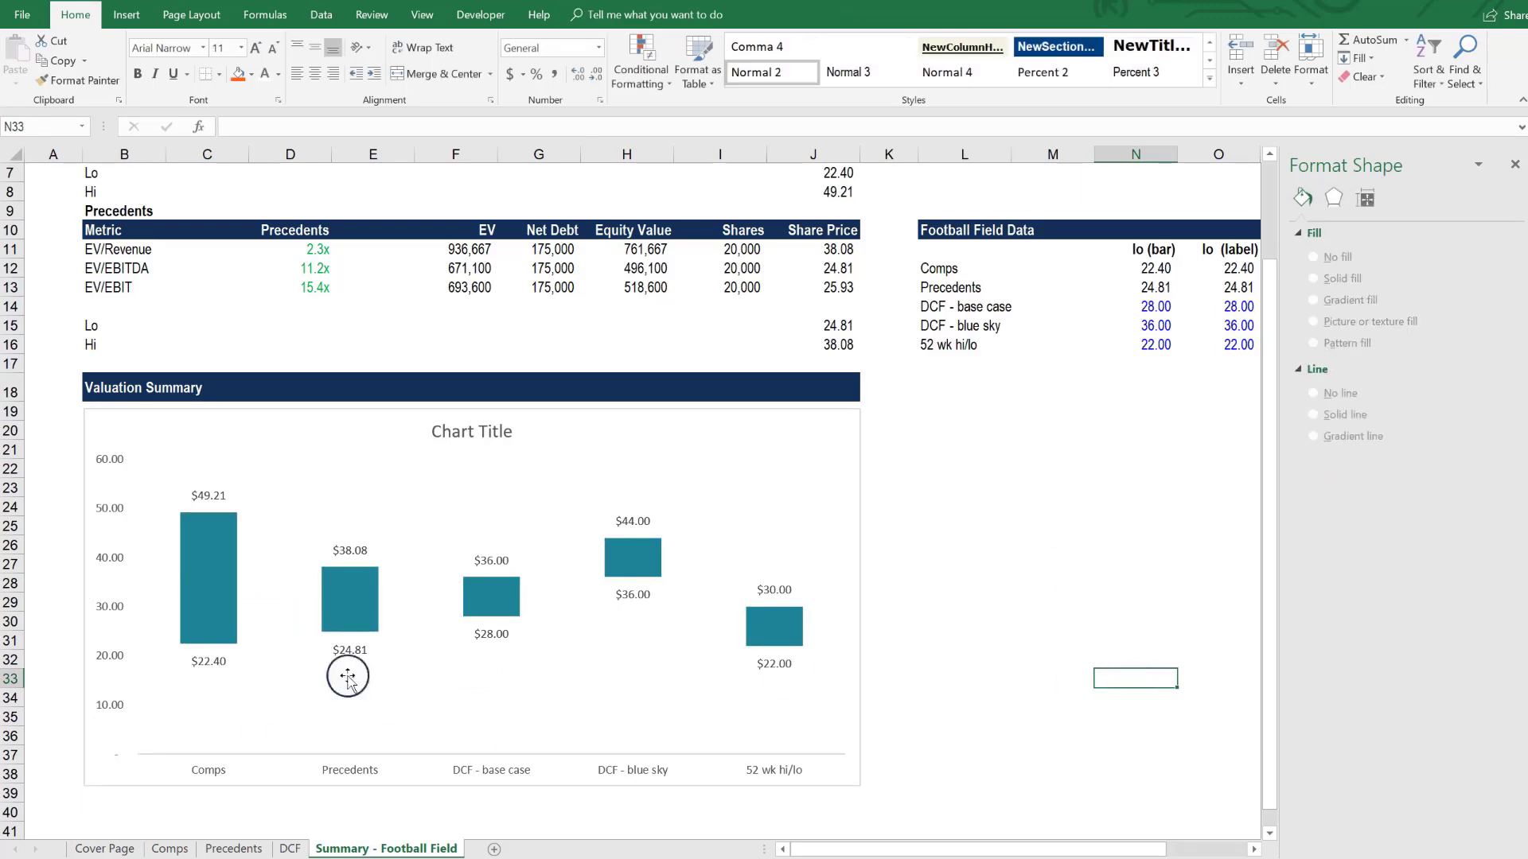
- Set the chart area to no fill and remove its border line
click(117, 412)
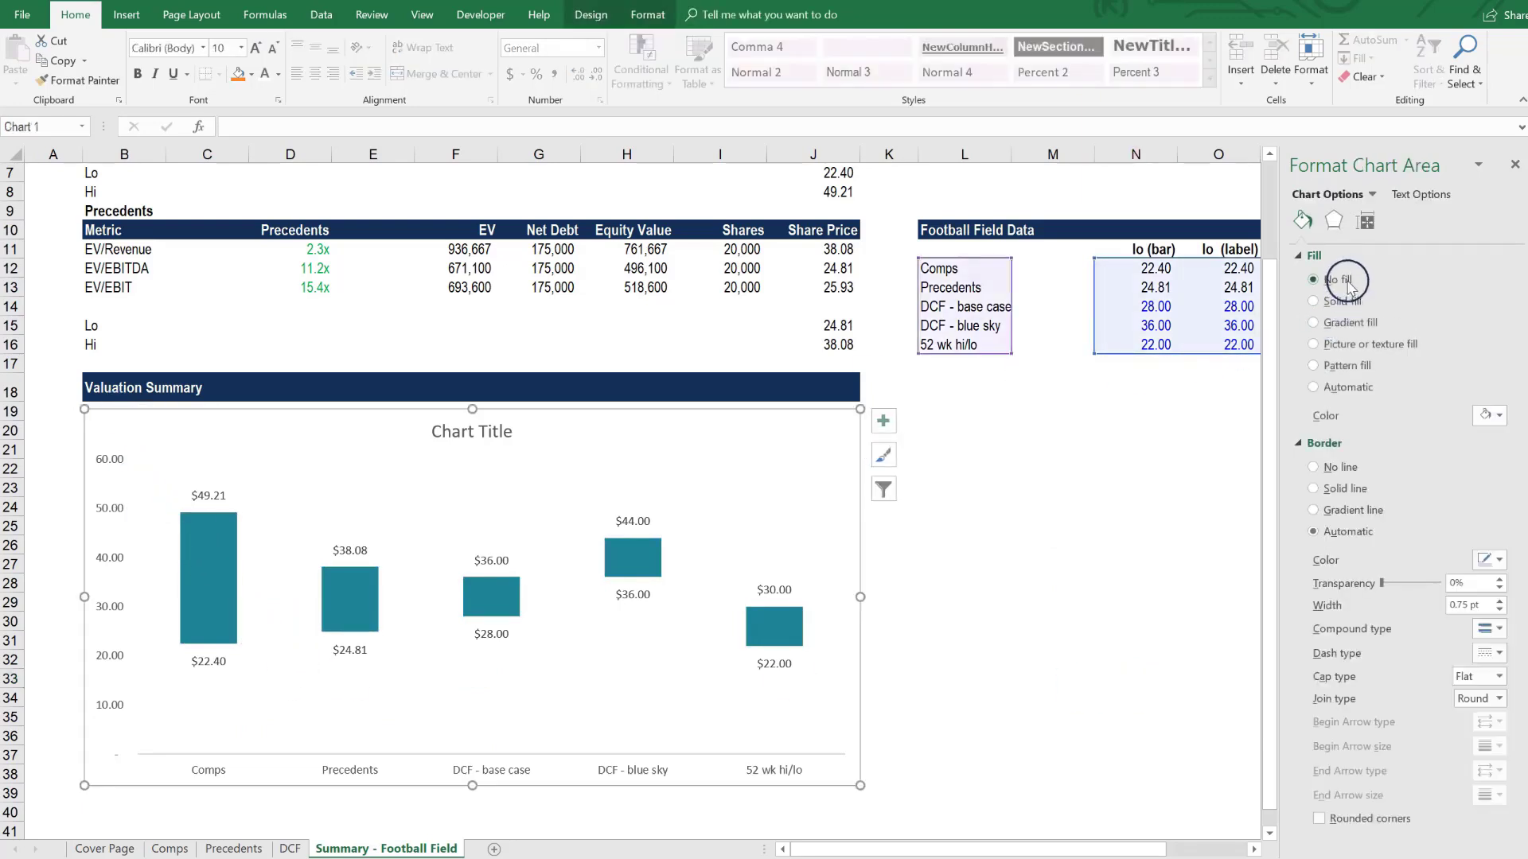
click(1343, 439)
click(1020, 563)
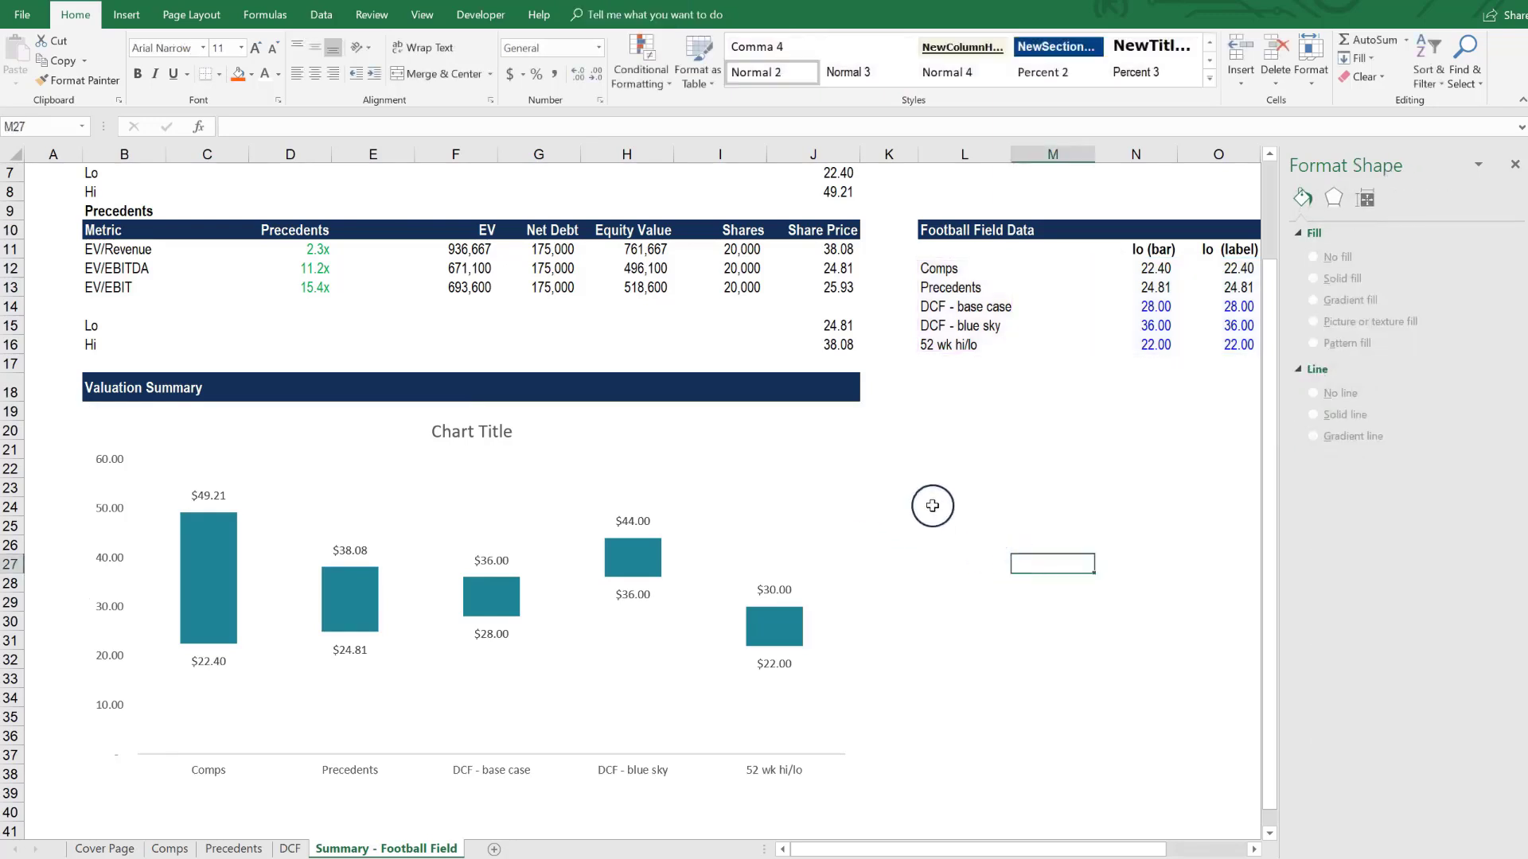
- Replace the placeholder chart title with "Valuation Summary" and close the formatting pane
click(439, 423)
drag(432, 431, 513, 431)
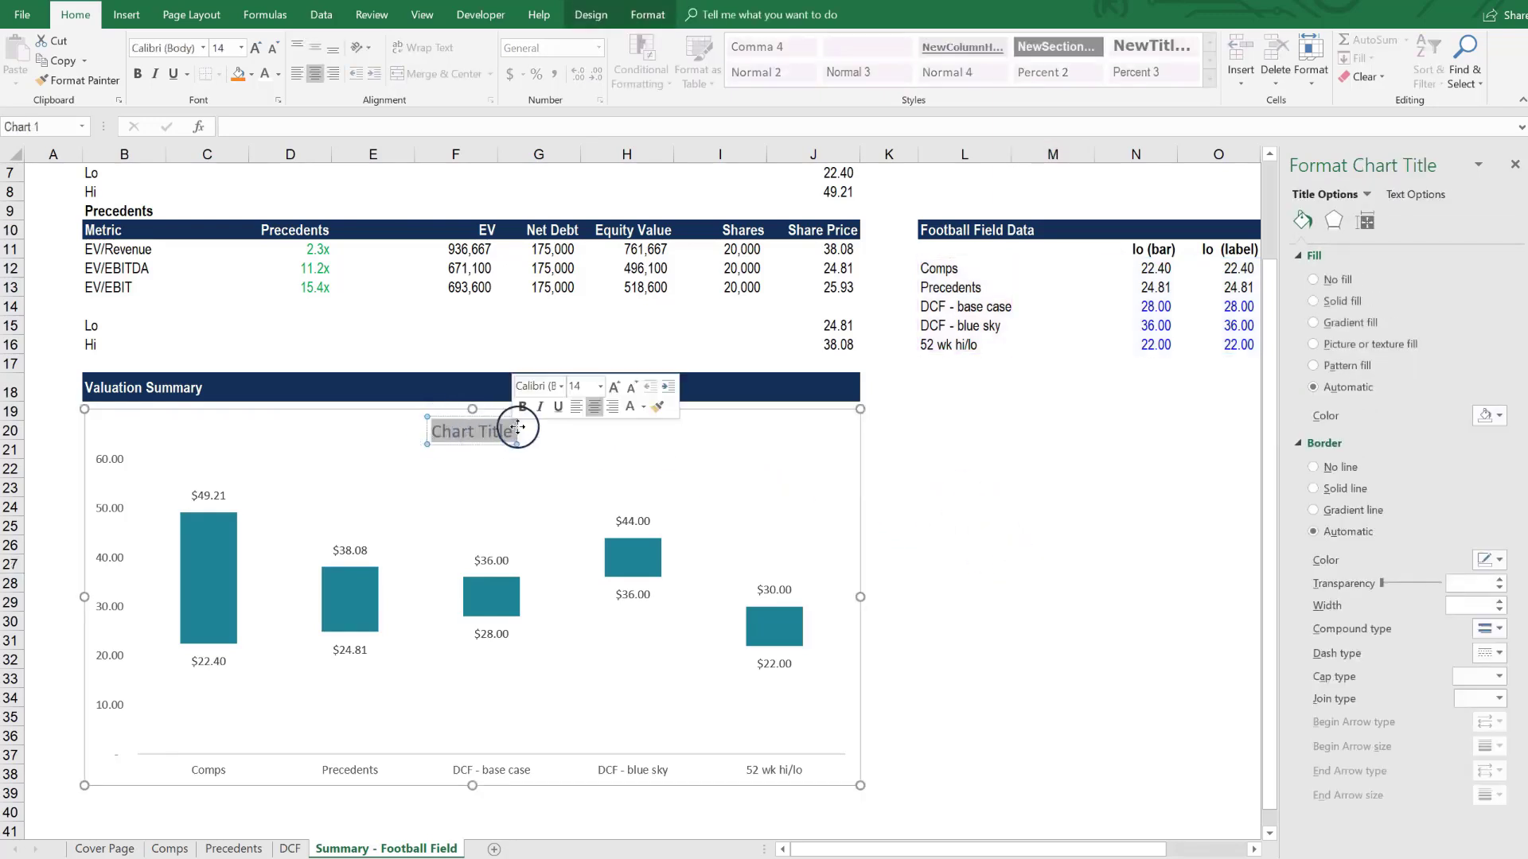
text(Valua)
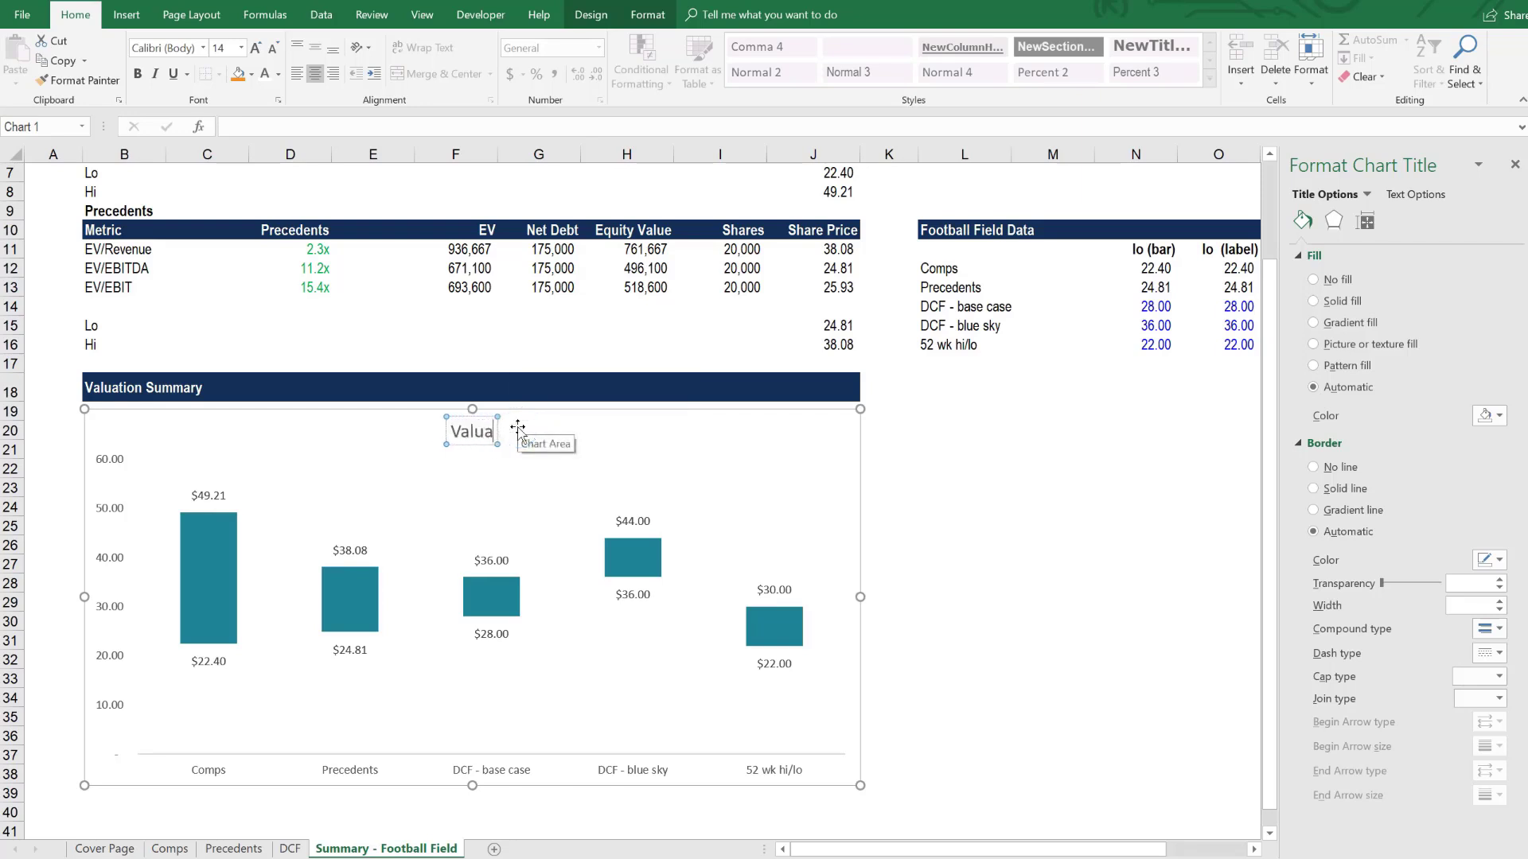
text(tion Summary)
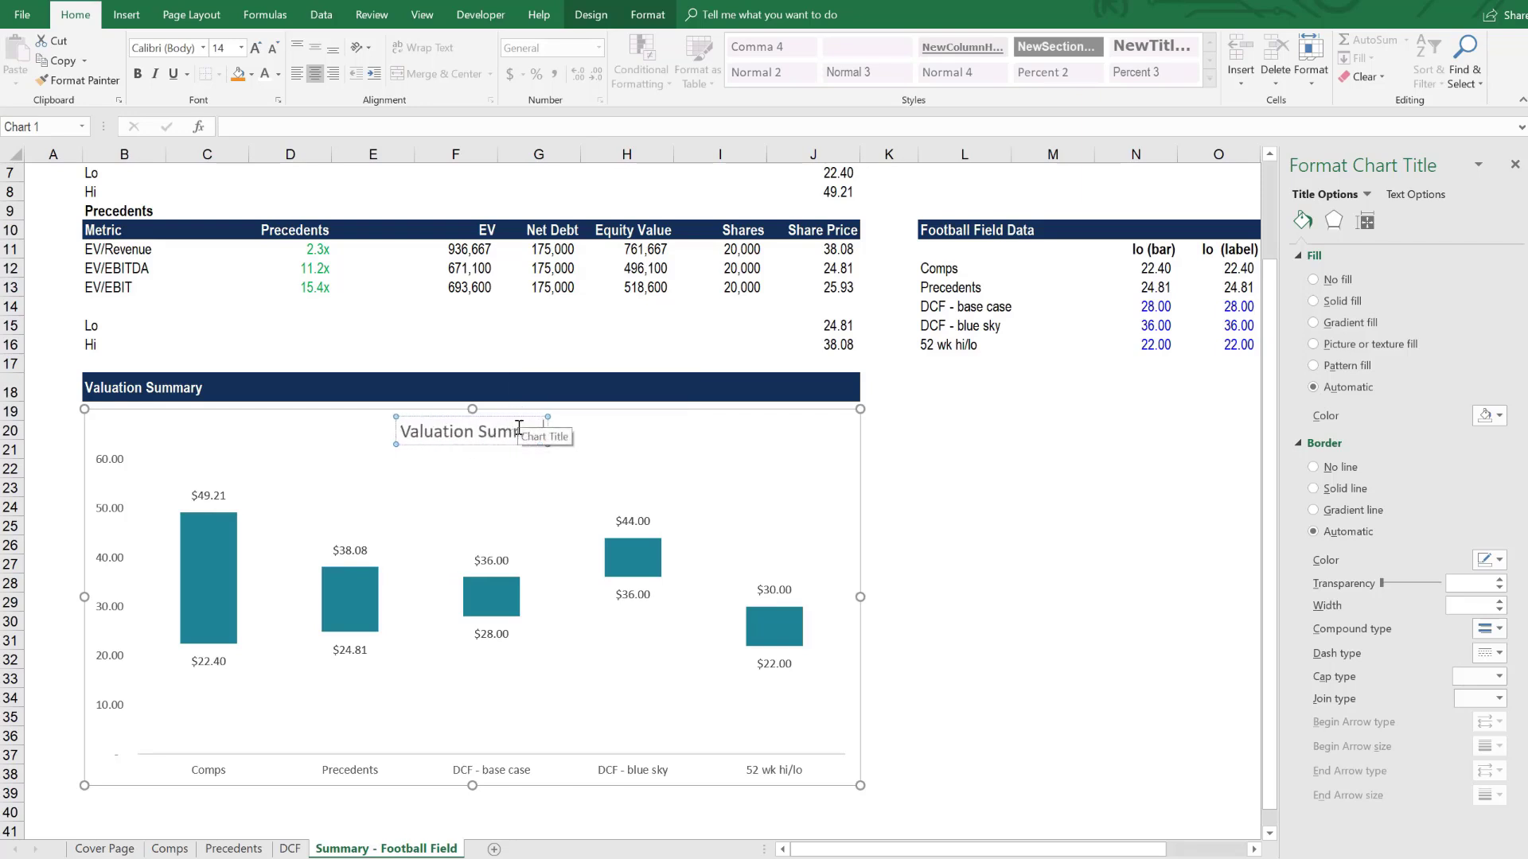
click(1026, 564)
click(1515, 165)
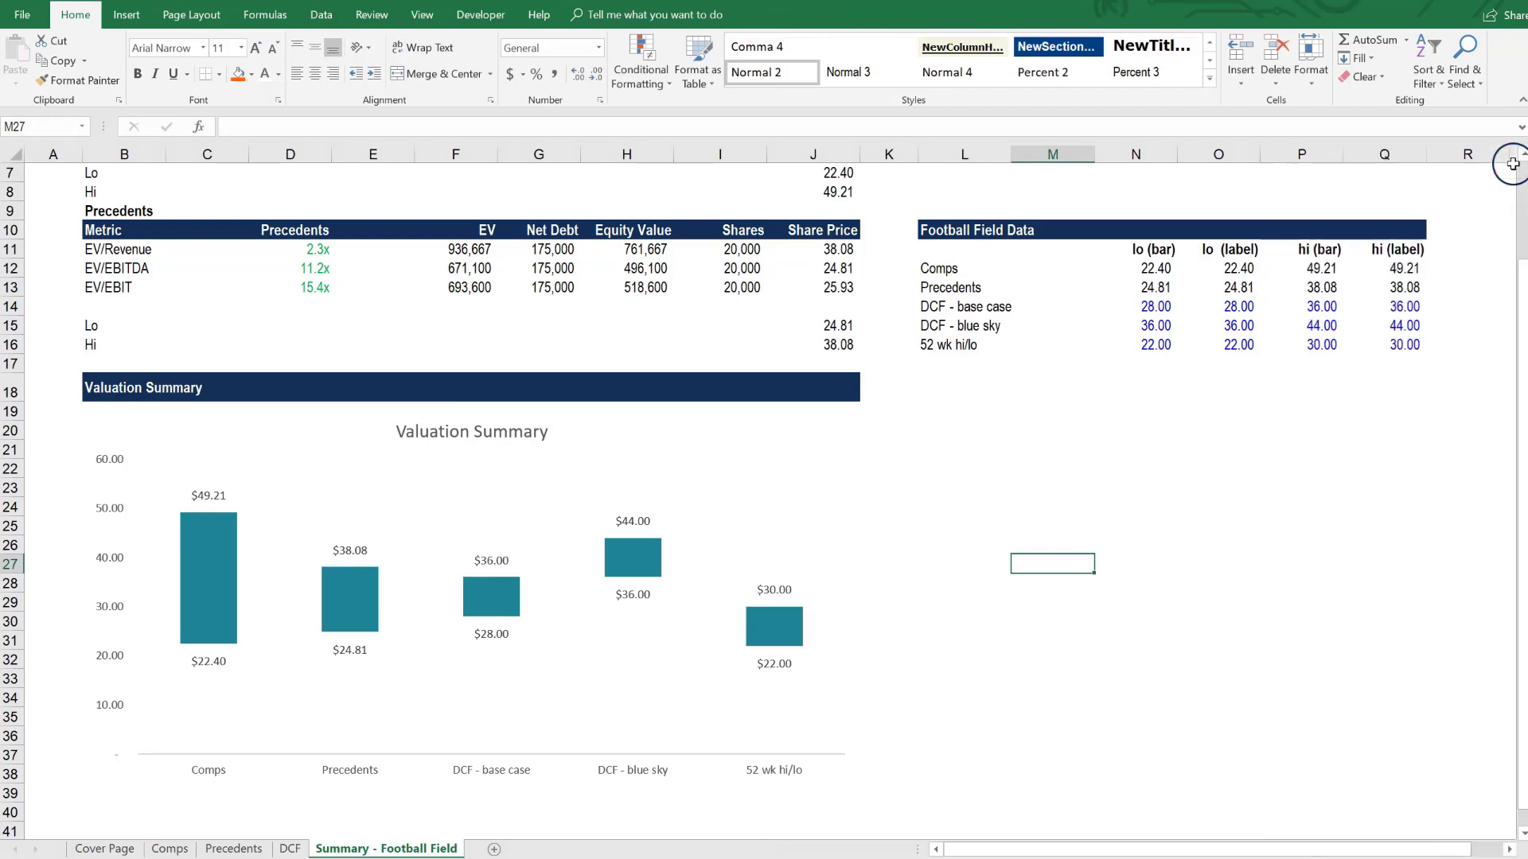
- Set the minimum bound of the chart's vertical value axis to 10
click(129, 510)
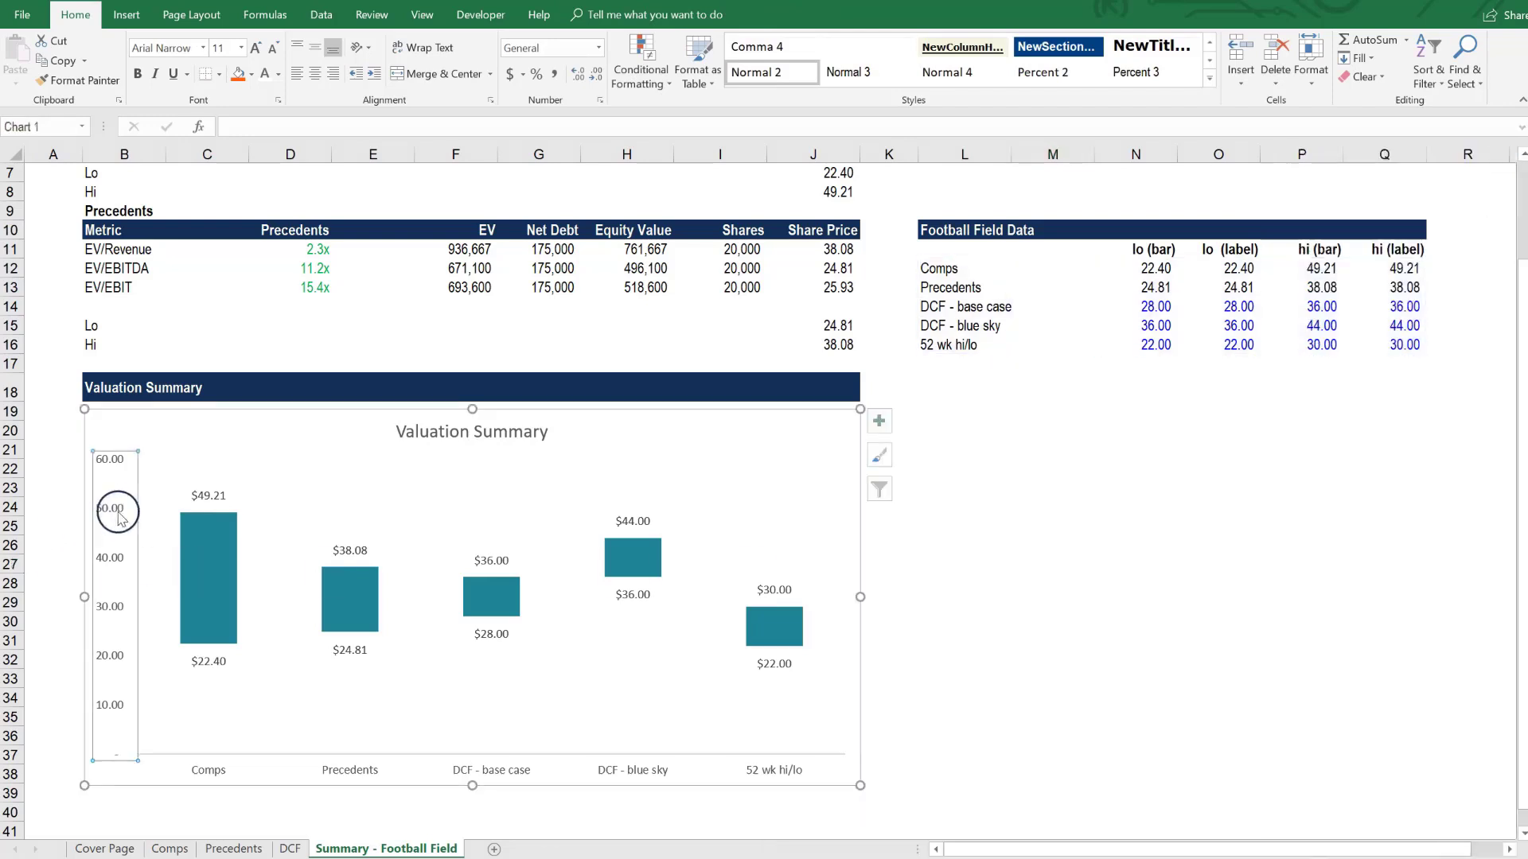
right_click(118, 517)
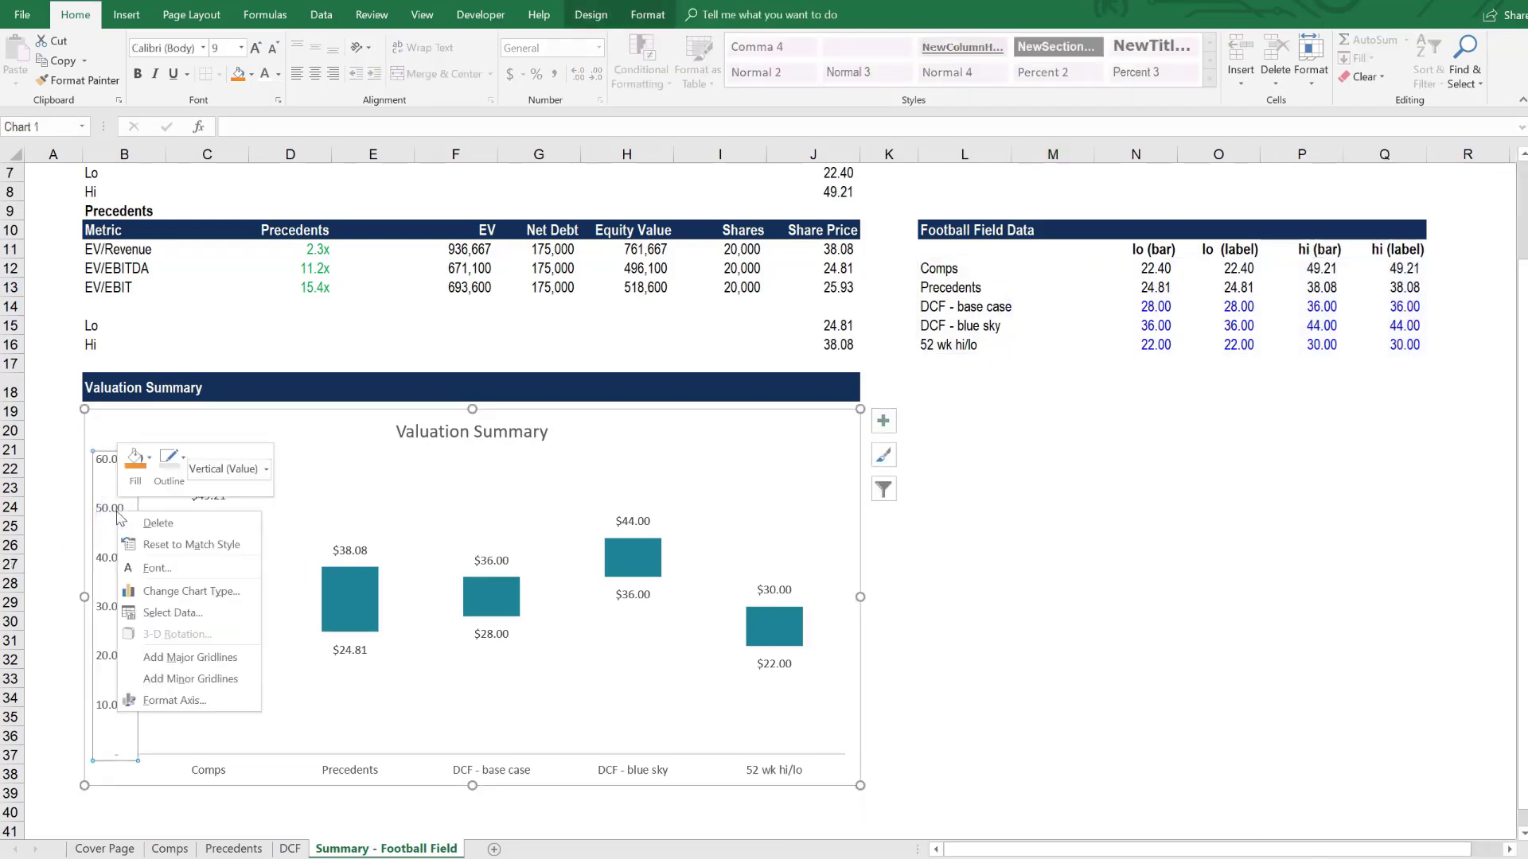
click(176, 700)
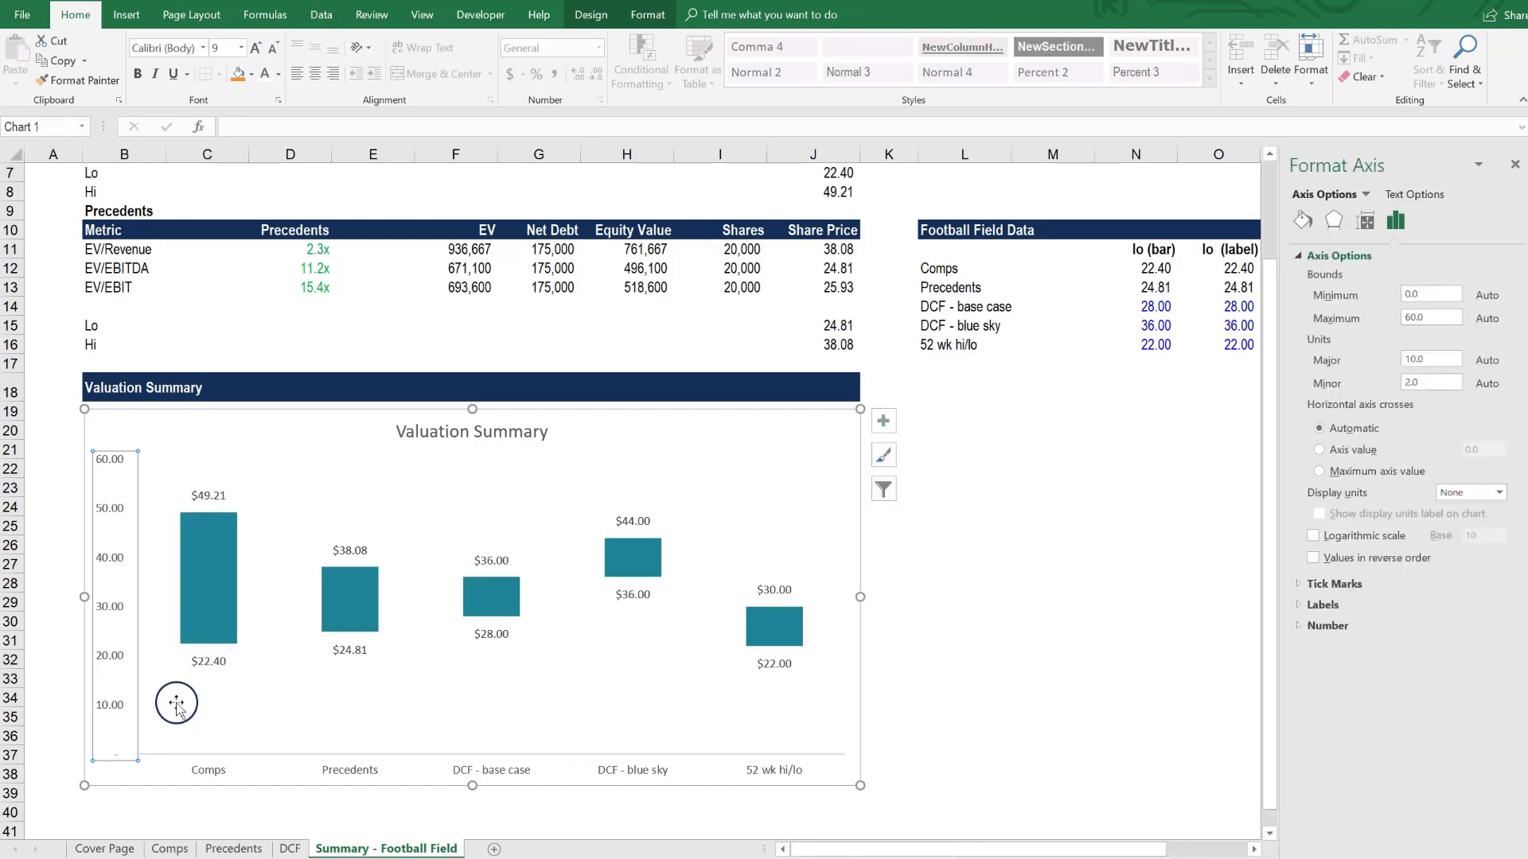
click(1417, 296)
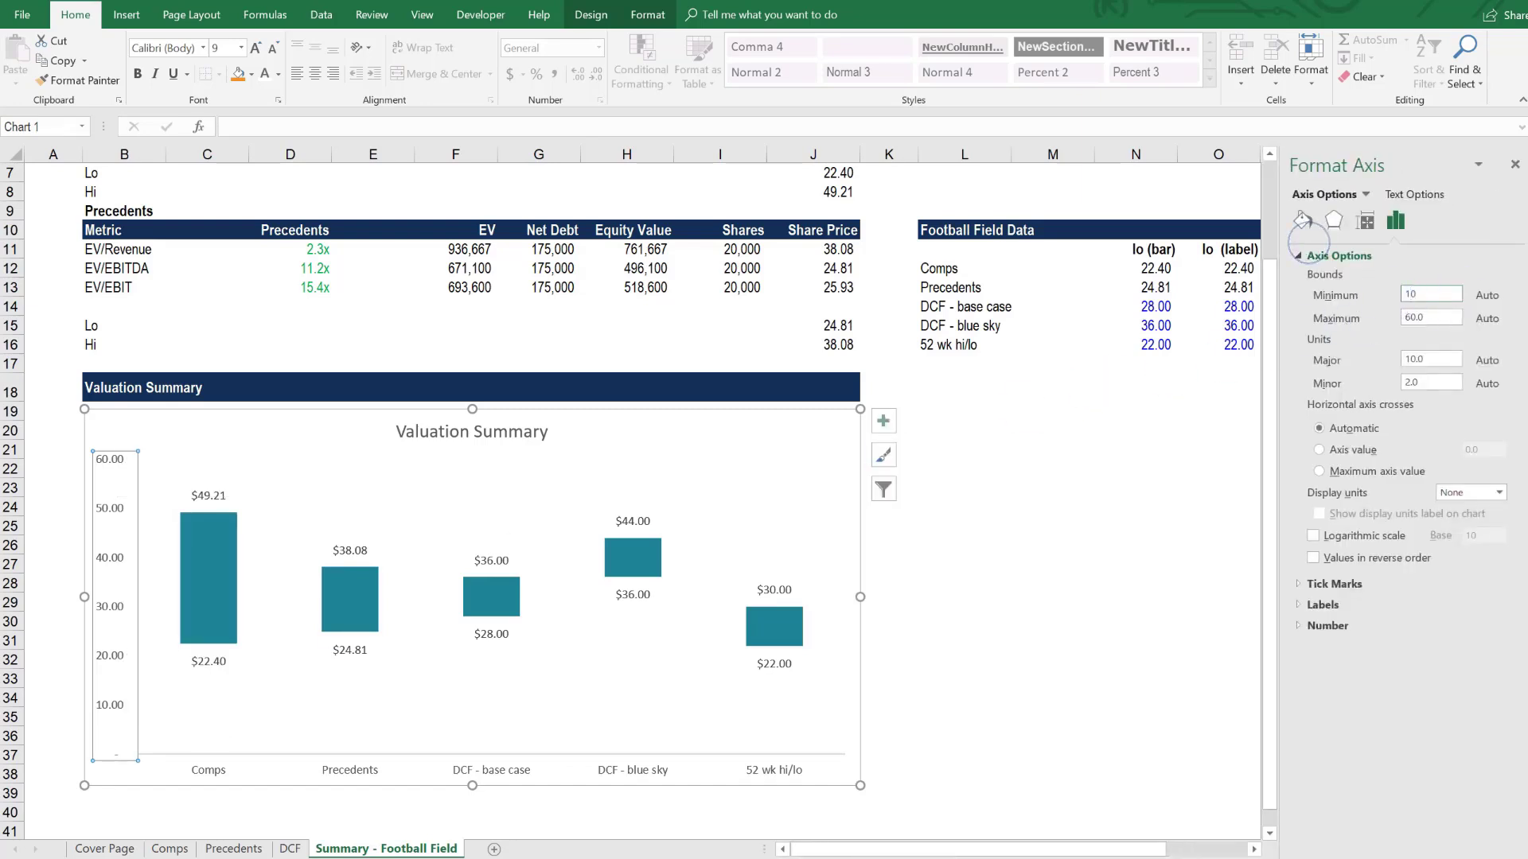
text(10)
click(1306, 238)
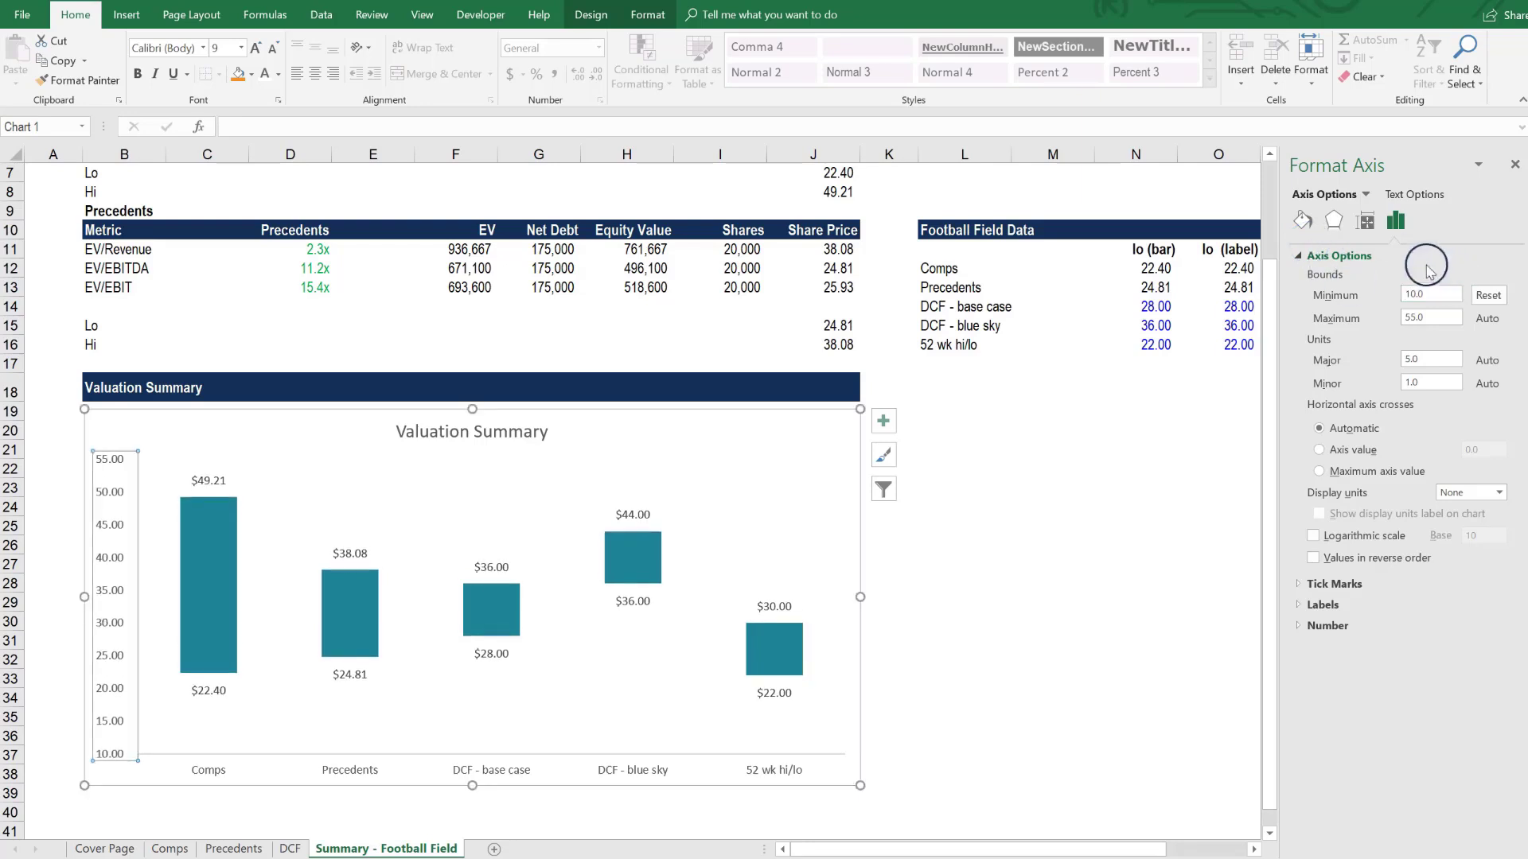
- Give the vertical axis a solid line in a grey theme color
click(1303, 221)
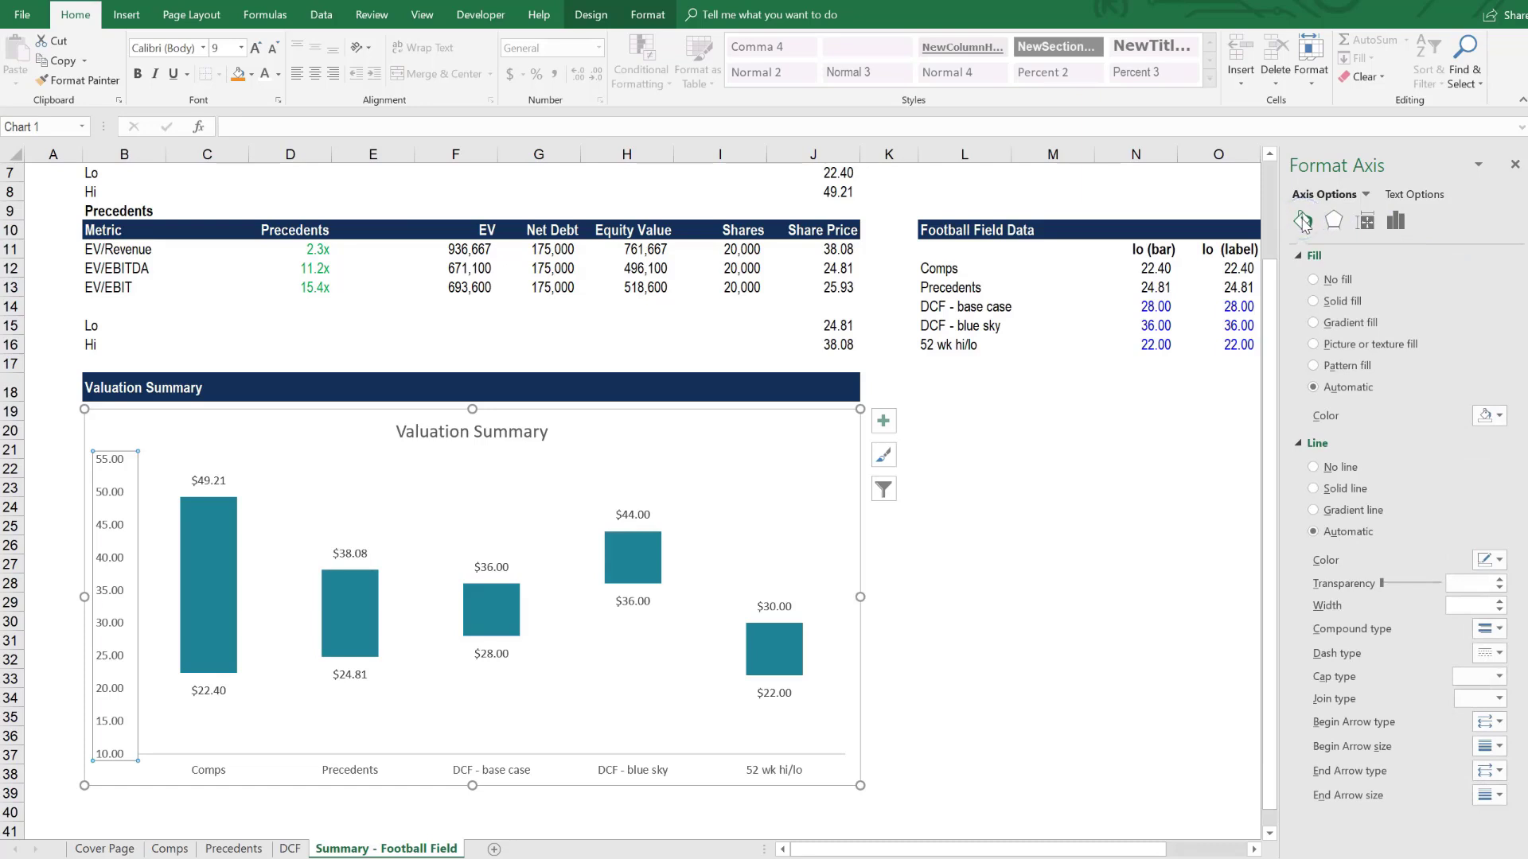
click(1342, 491)
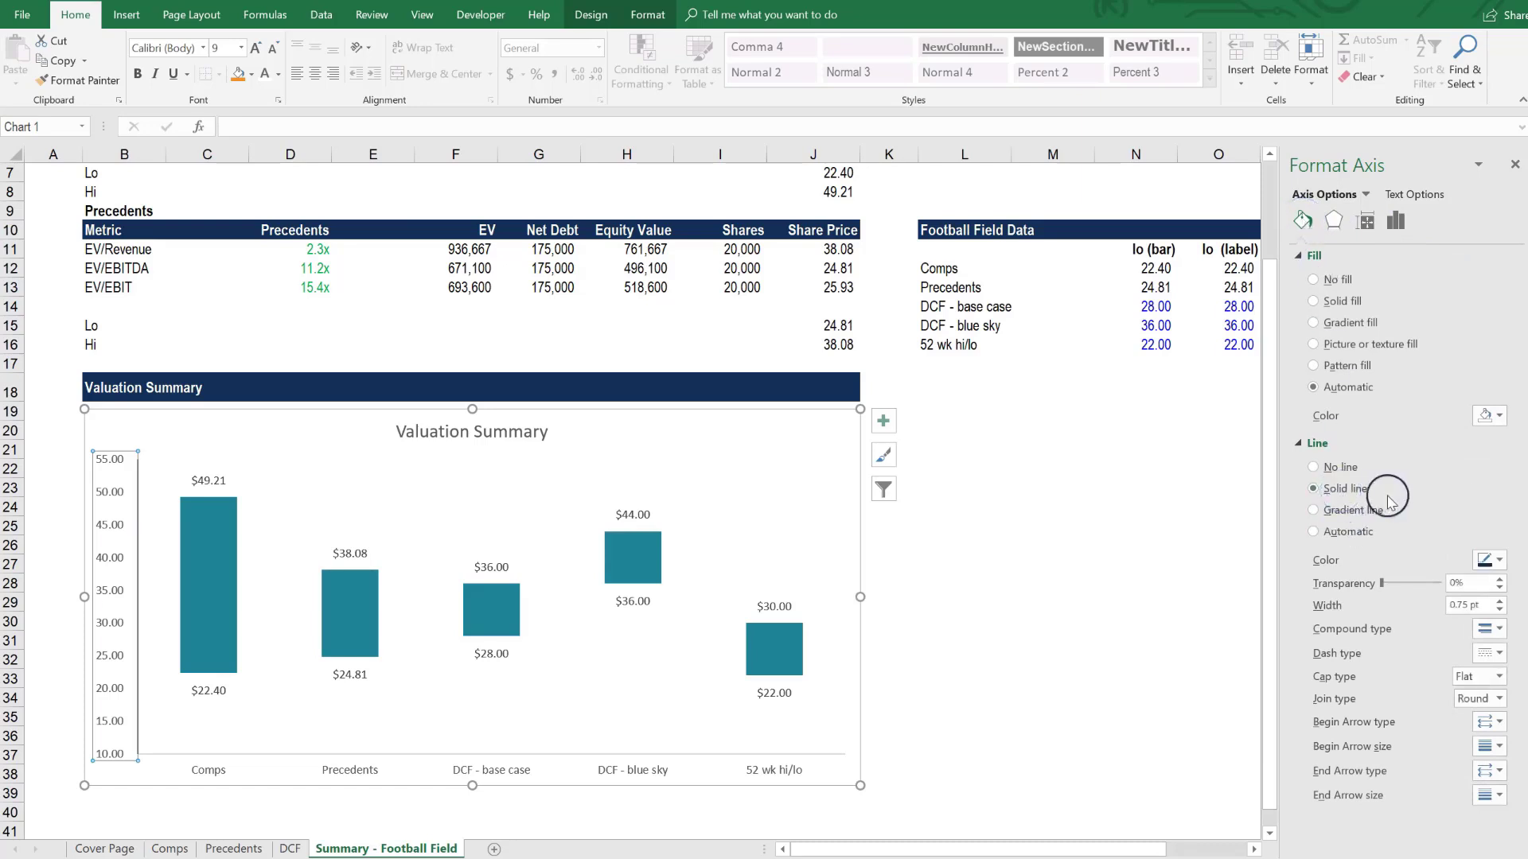
click(1485, 561)
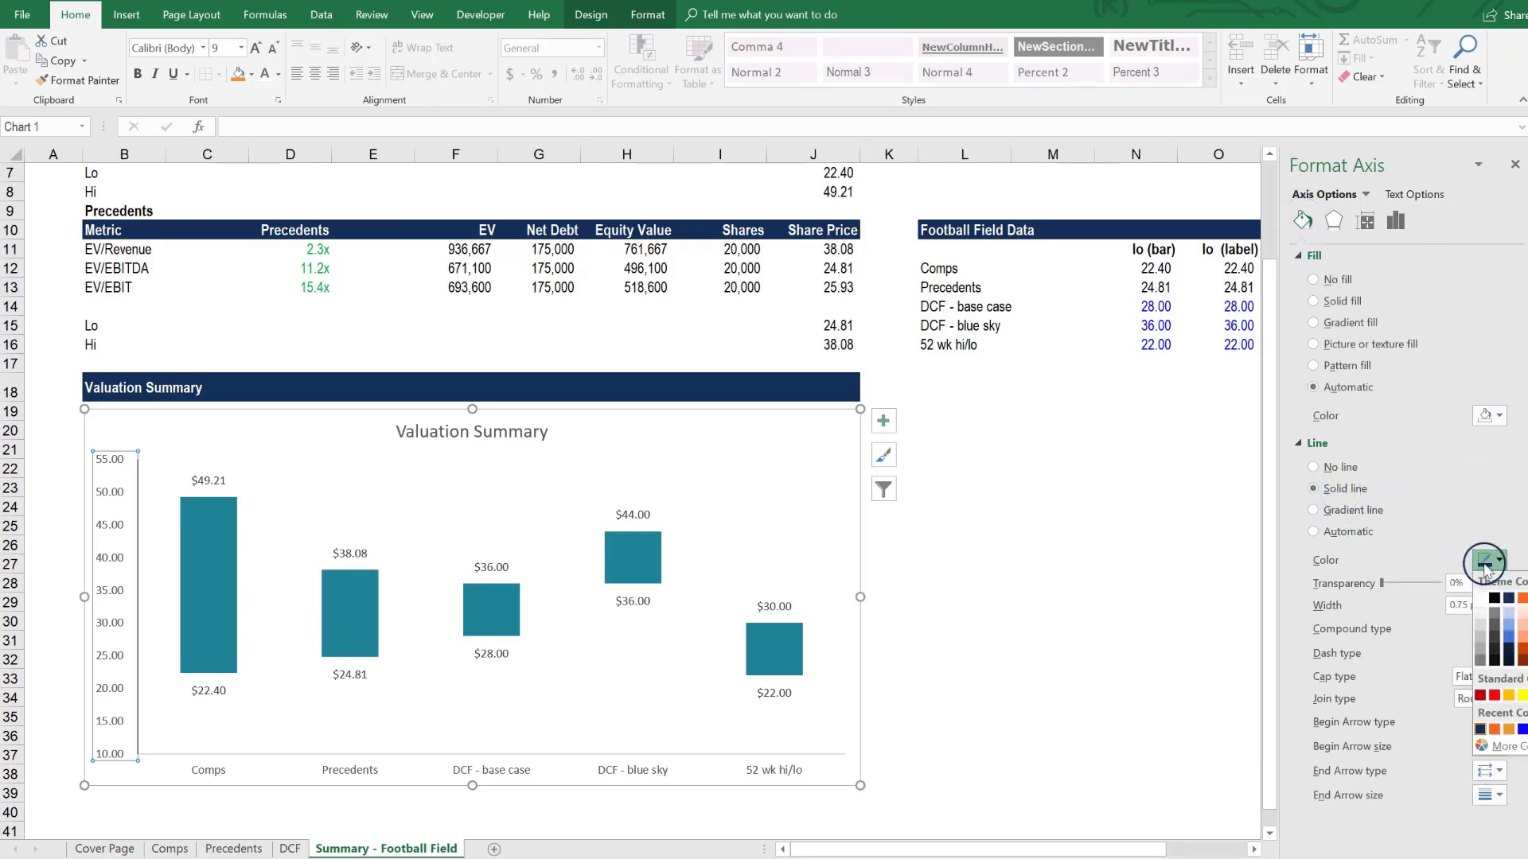
click(1494, 614)
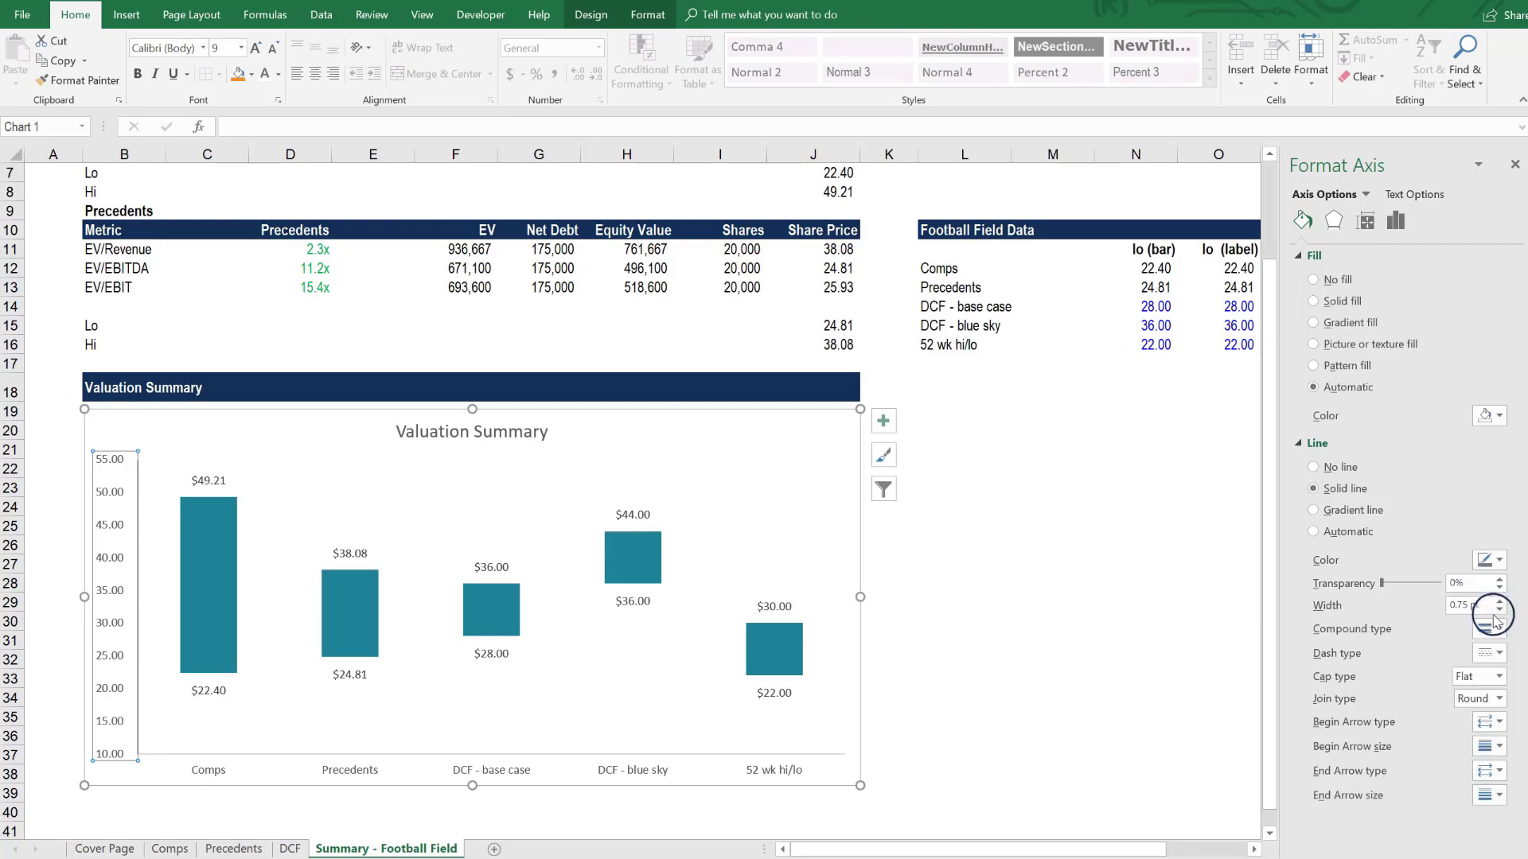
click(1490, 560)
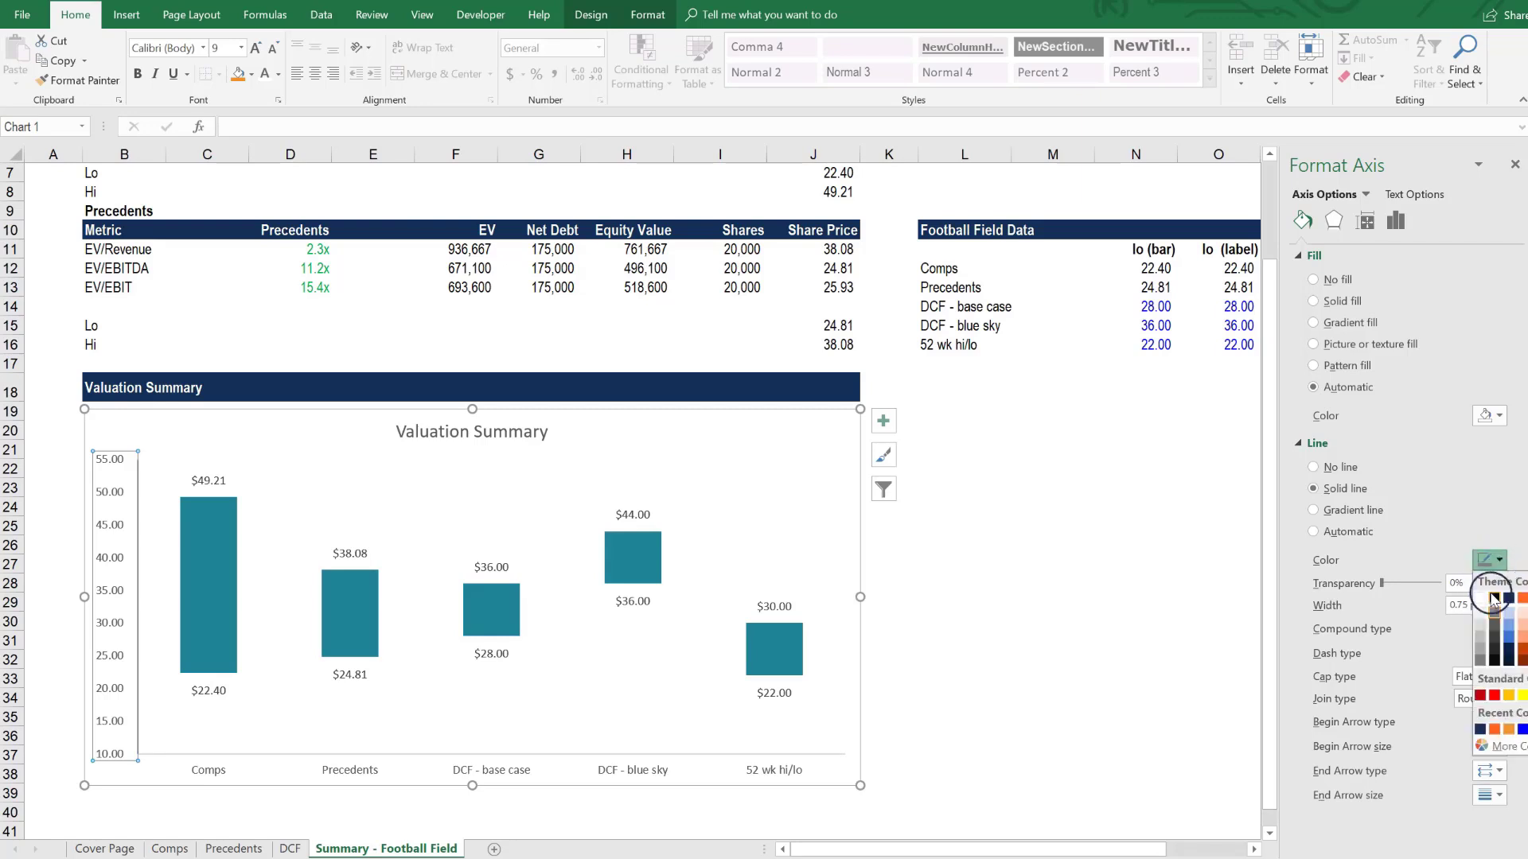
click(1481, 660)
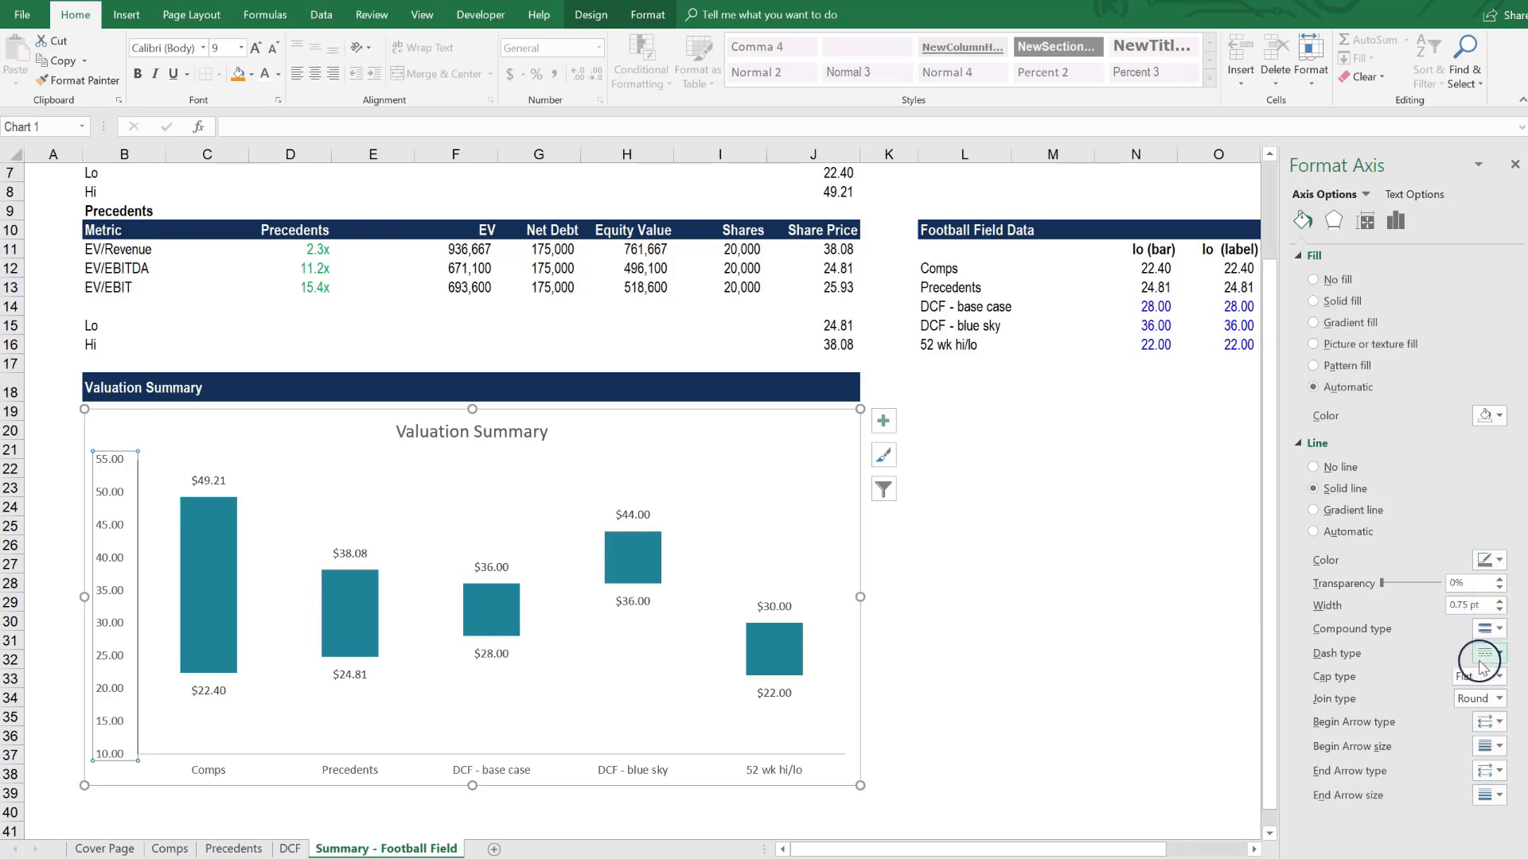
click(1485, 560)
click(1481, 659)
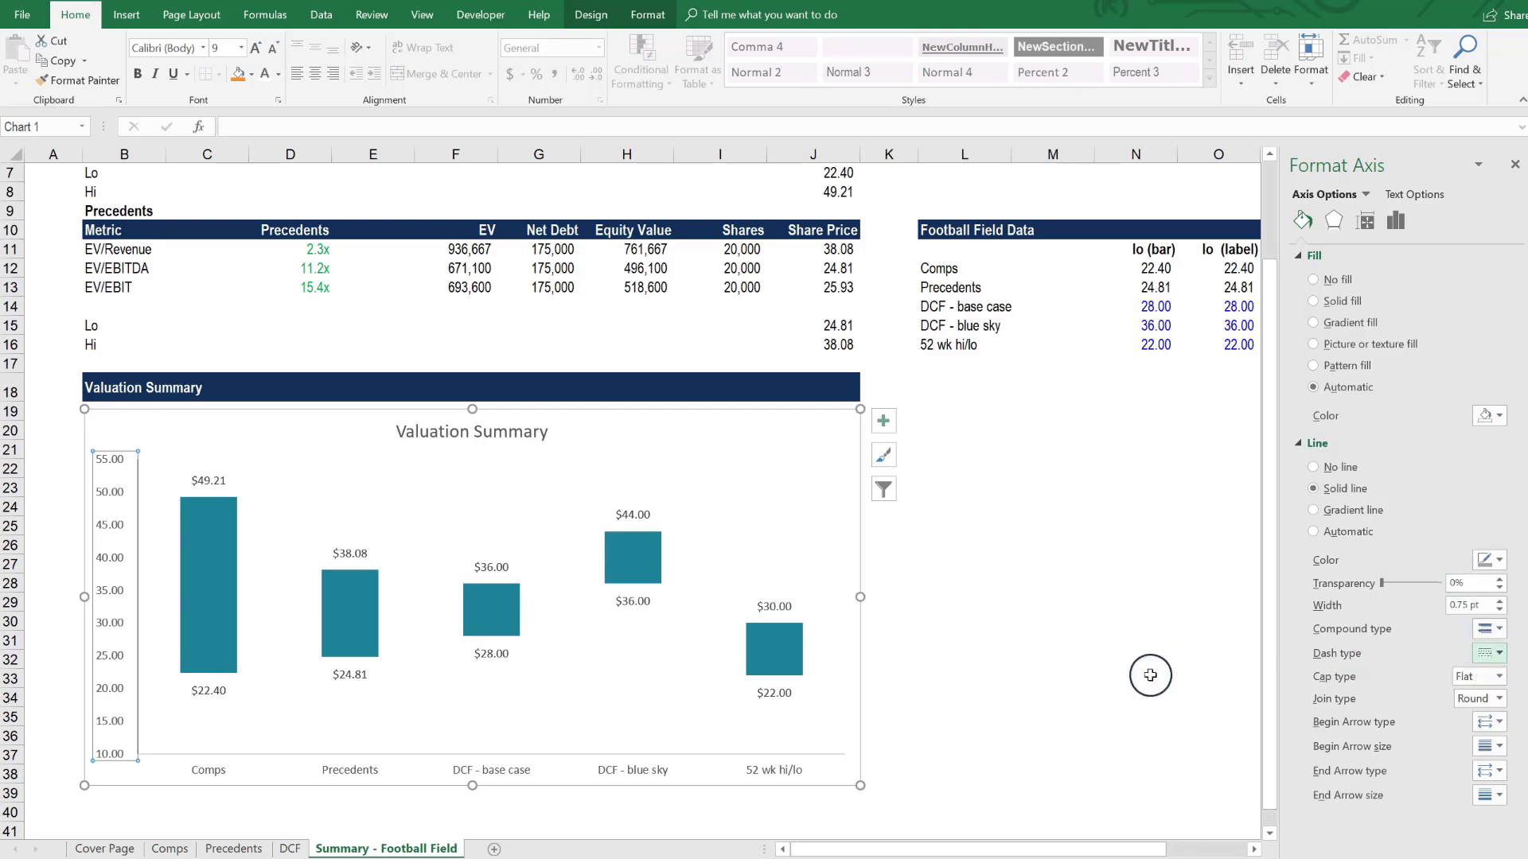
click(1057, 643)
- Give the horizontal category axis a solid grey line matching the vertical axis
click(368, 772)
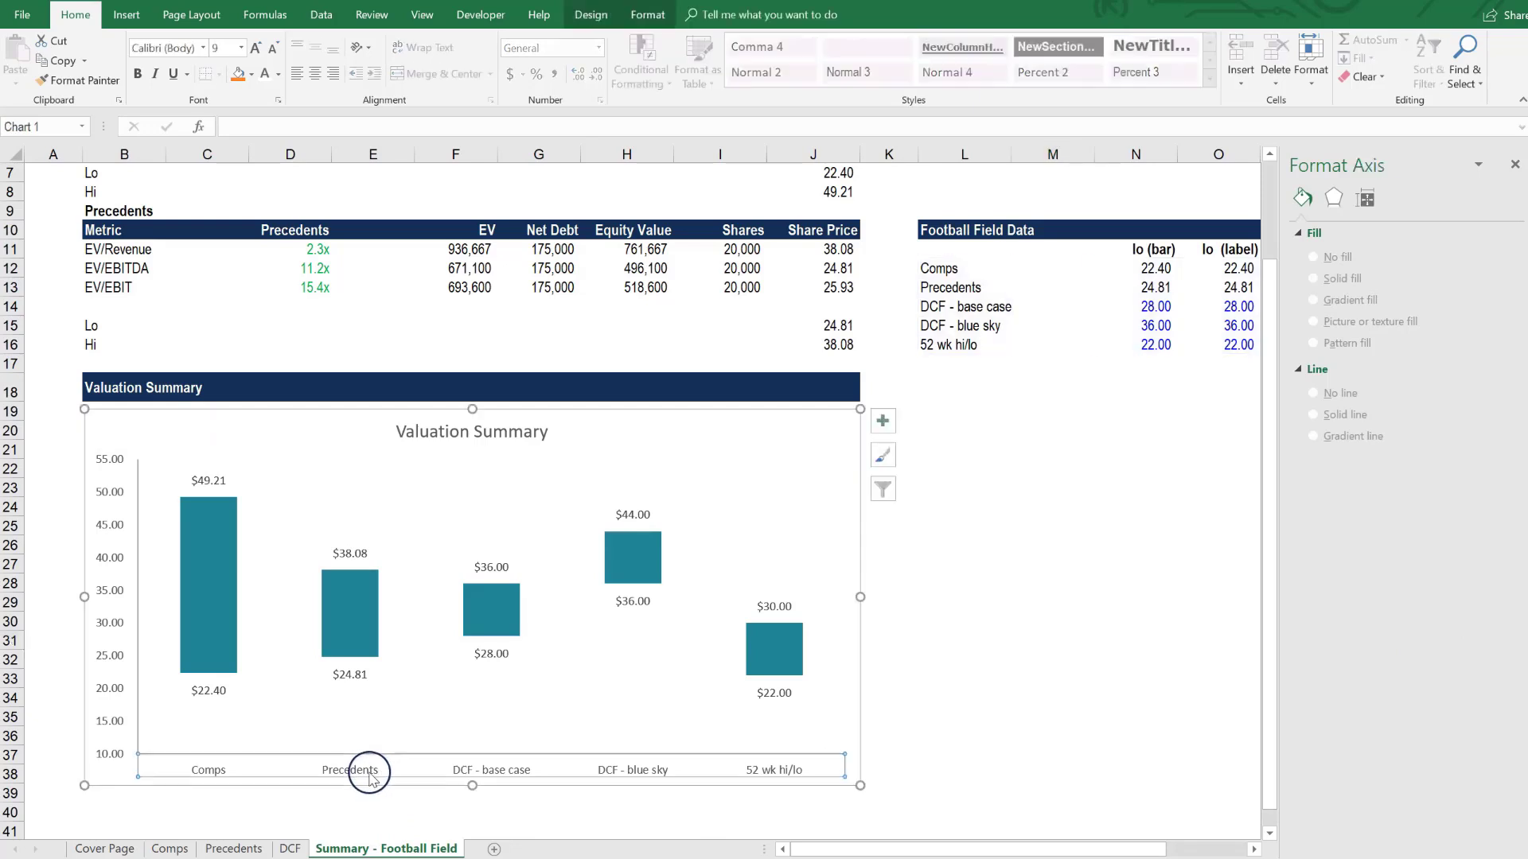
right_click(369, 777)
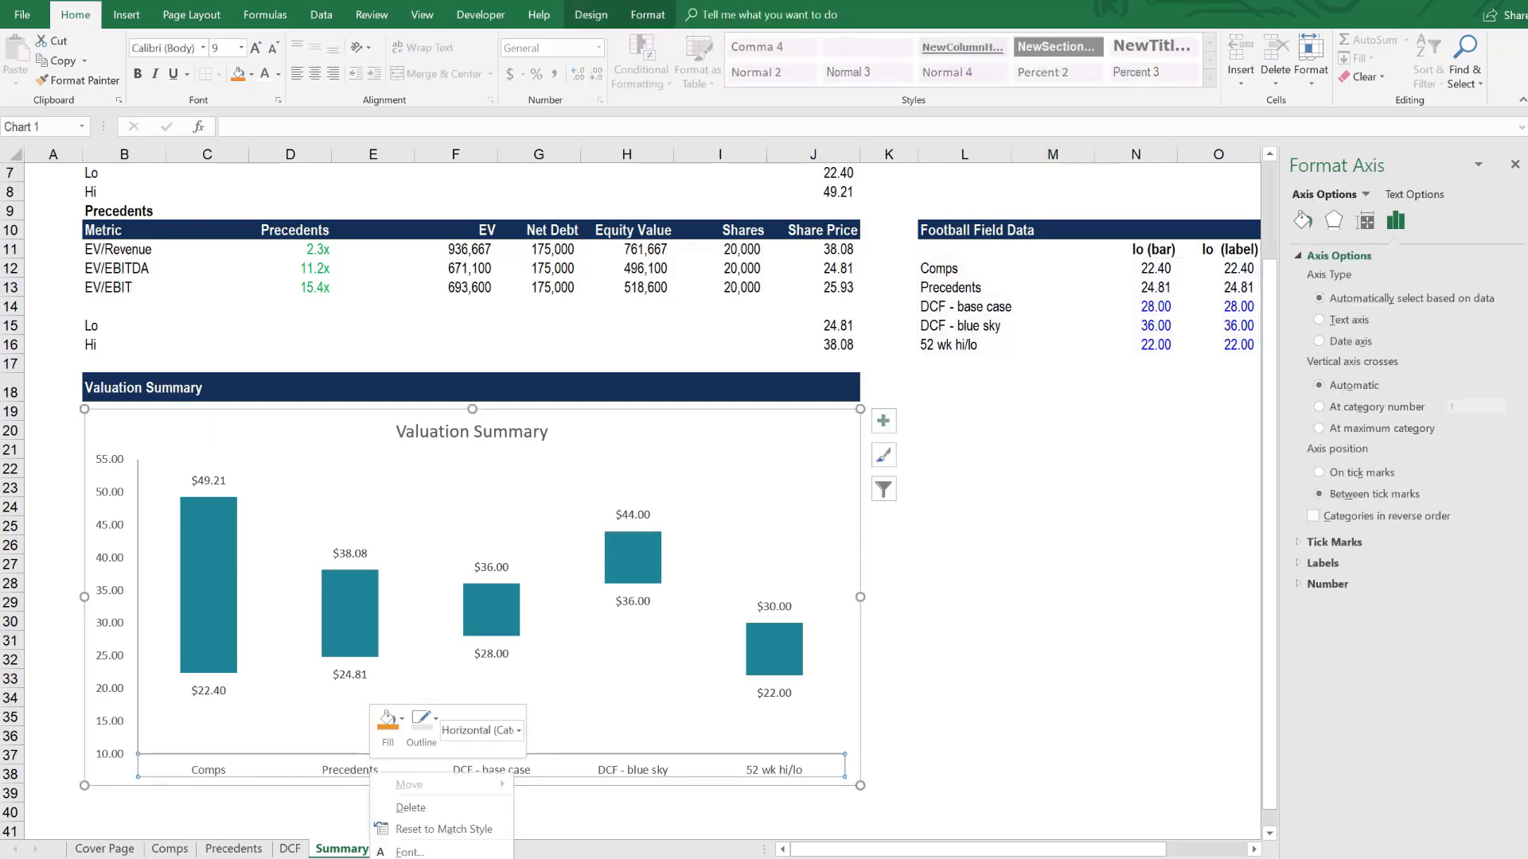
key(Escape)
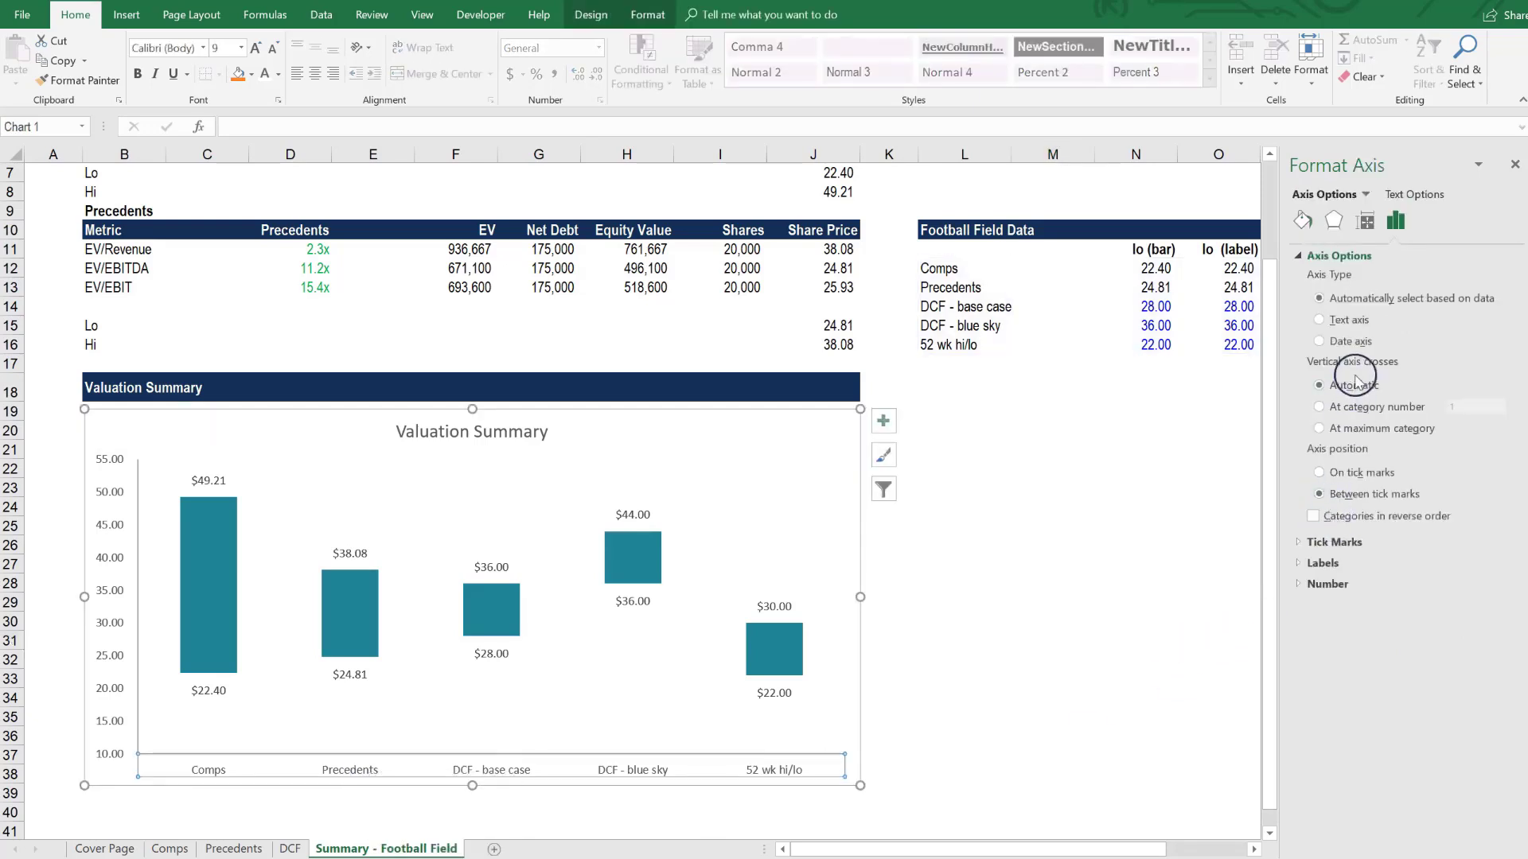
click(1301, 221)
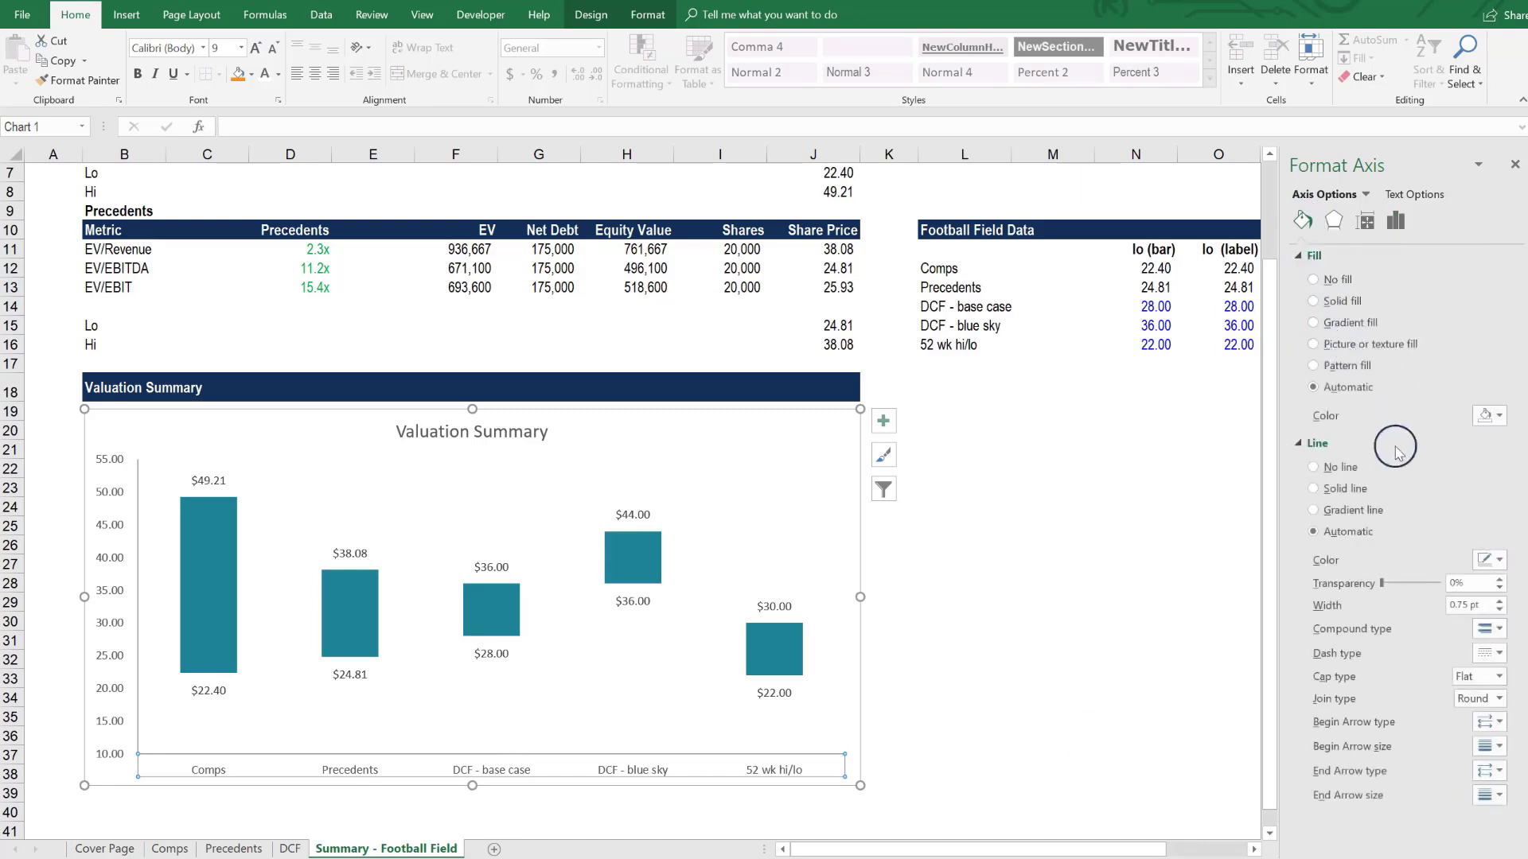
click(1314, 489)
click(1489, 560)
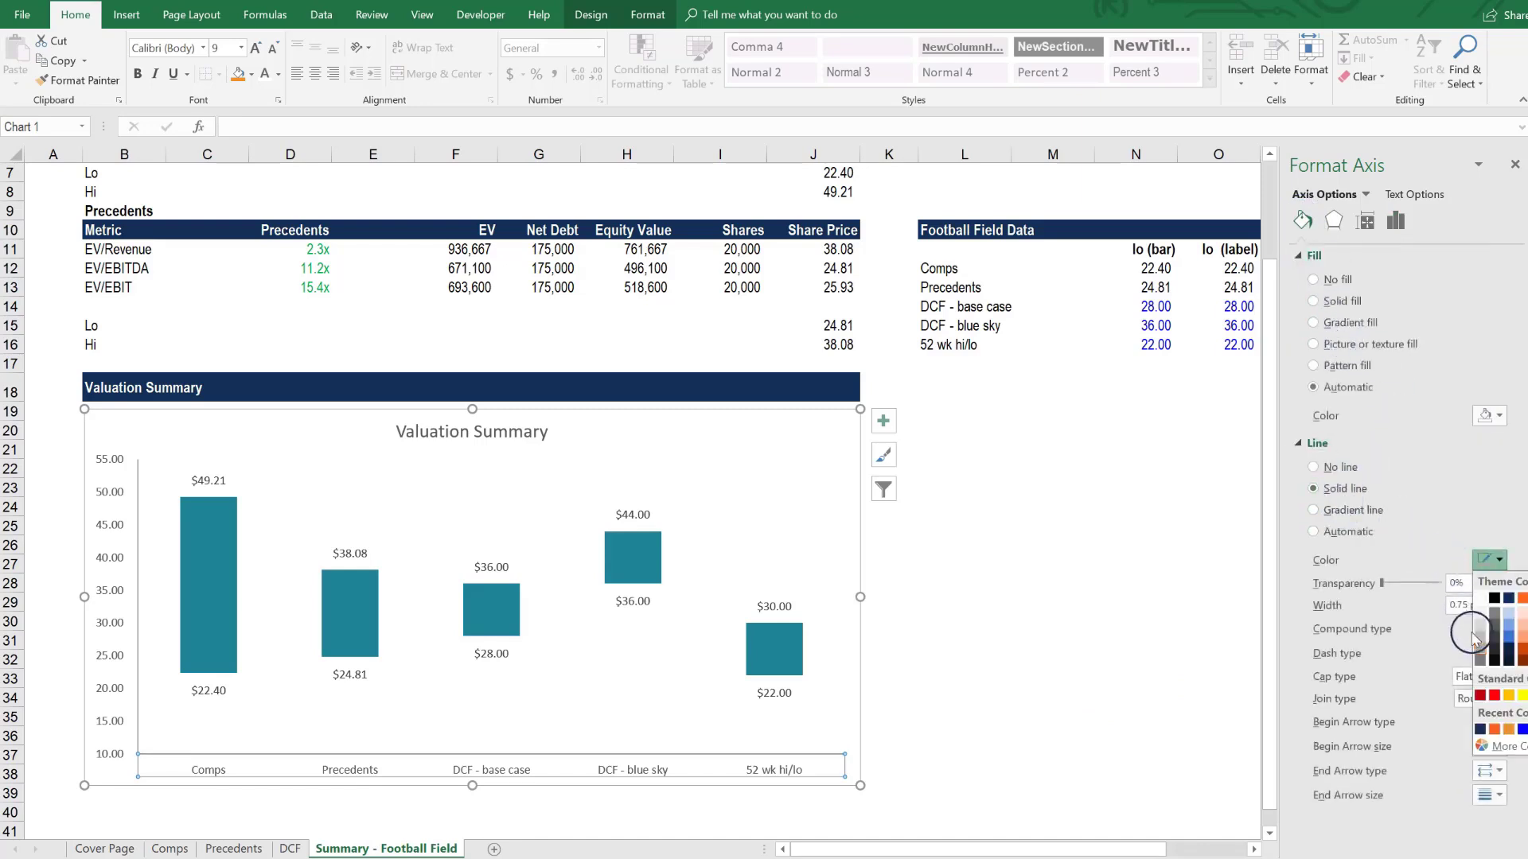
click(1085, 659)
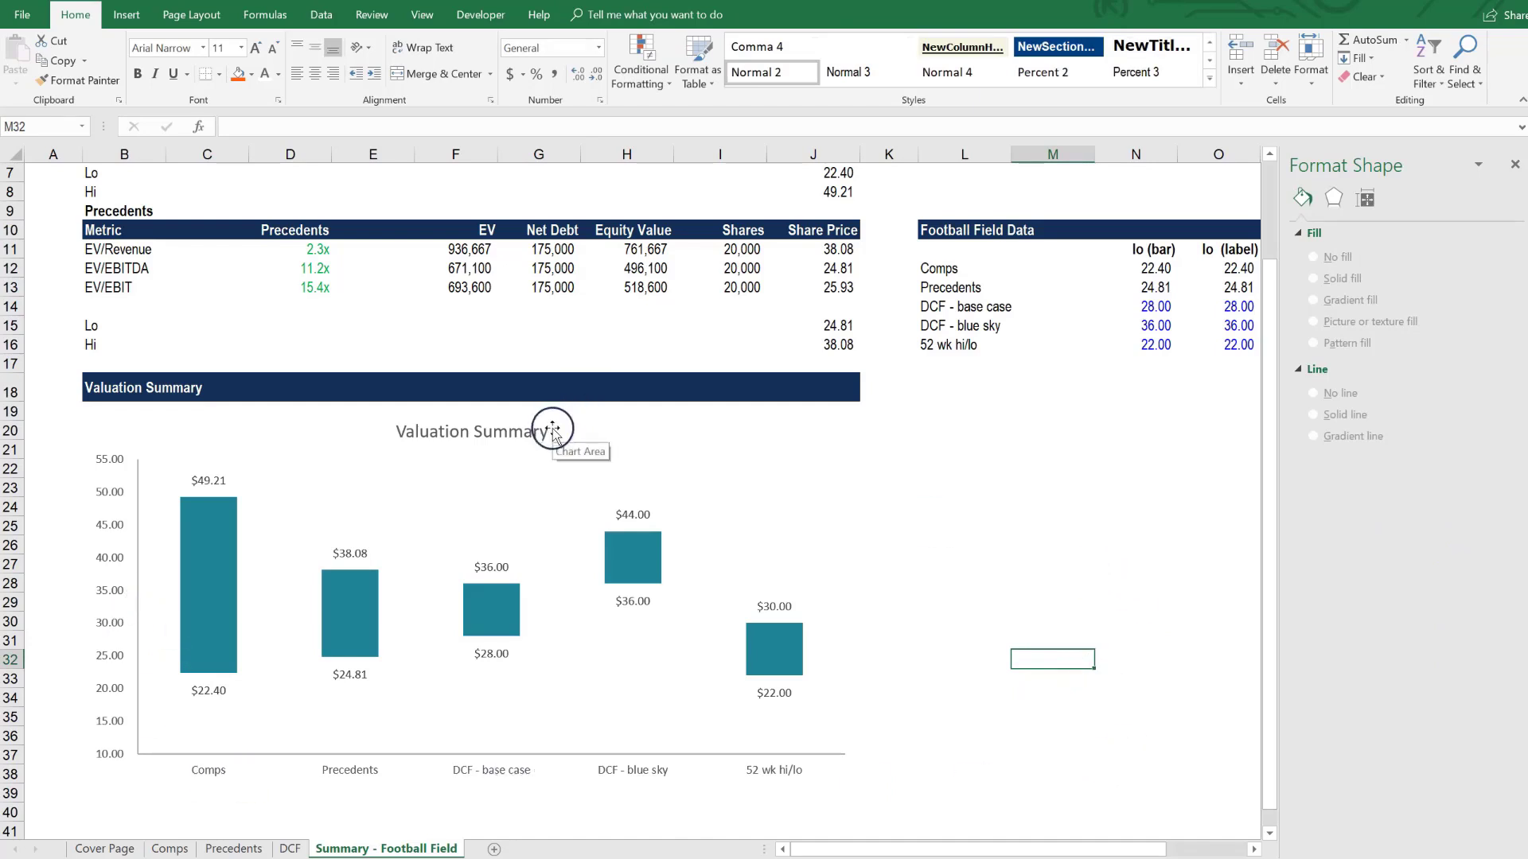
- Extend the chart title to read "Valuation Summary - Equity Value per Share ($)"
click(509, 431)
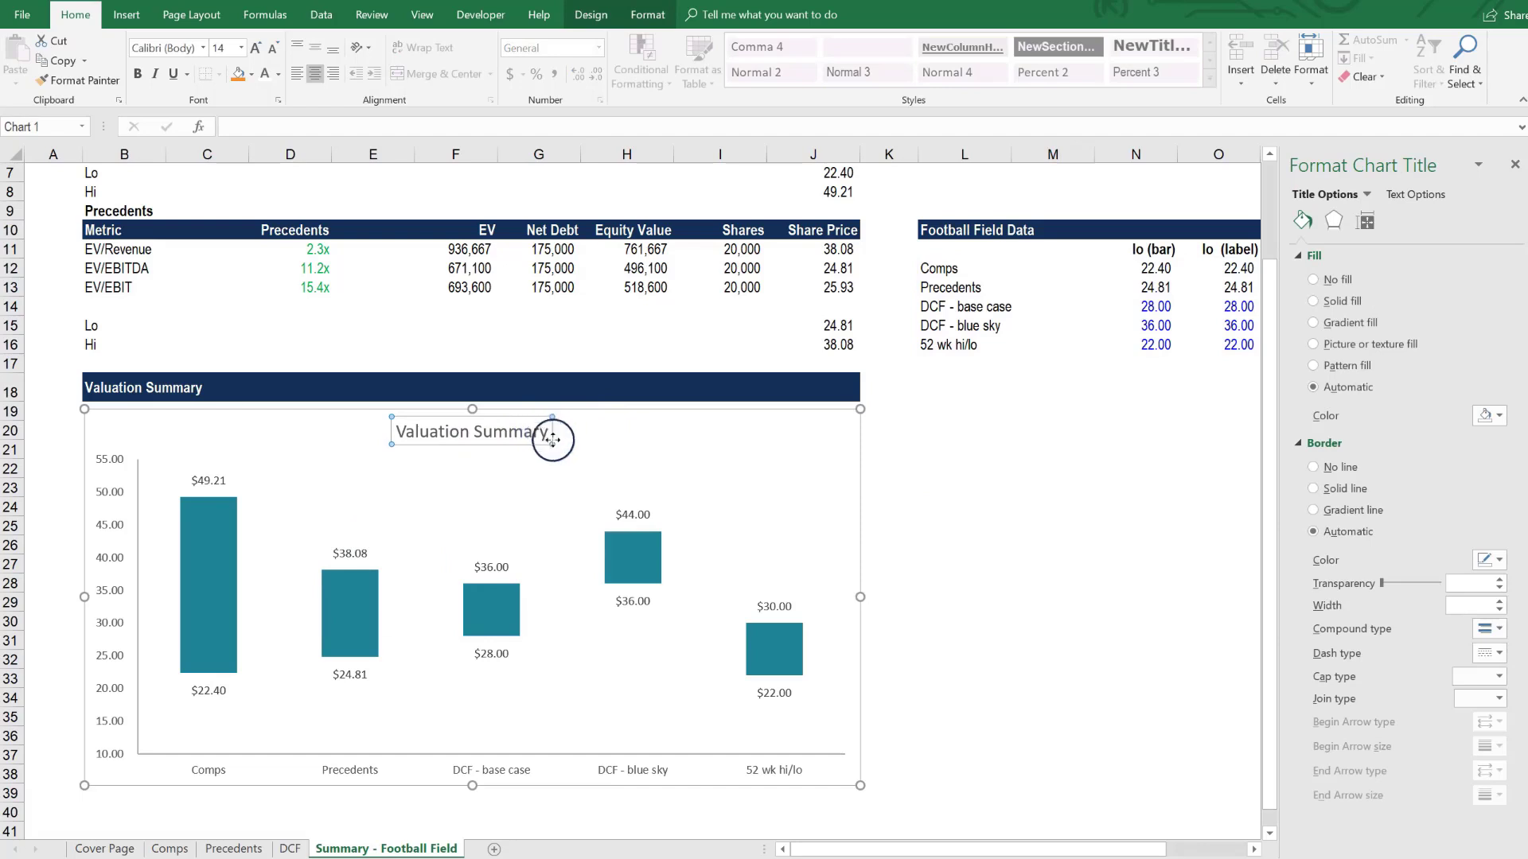
text(-)
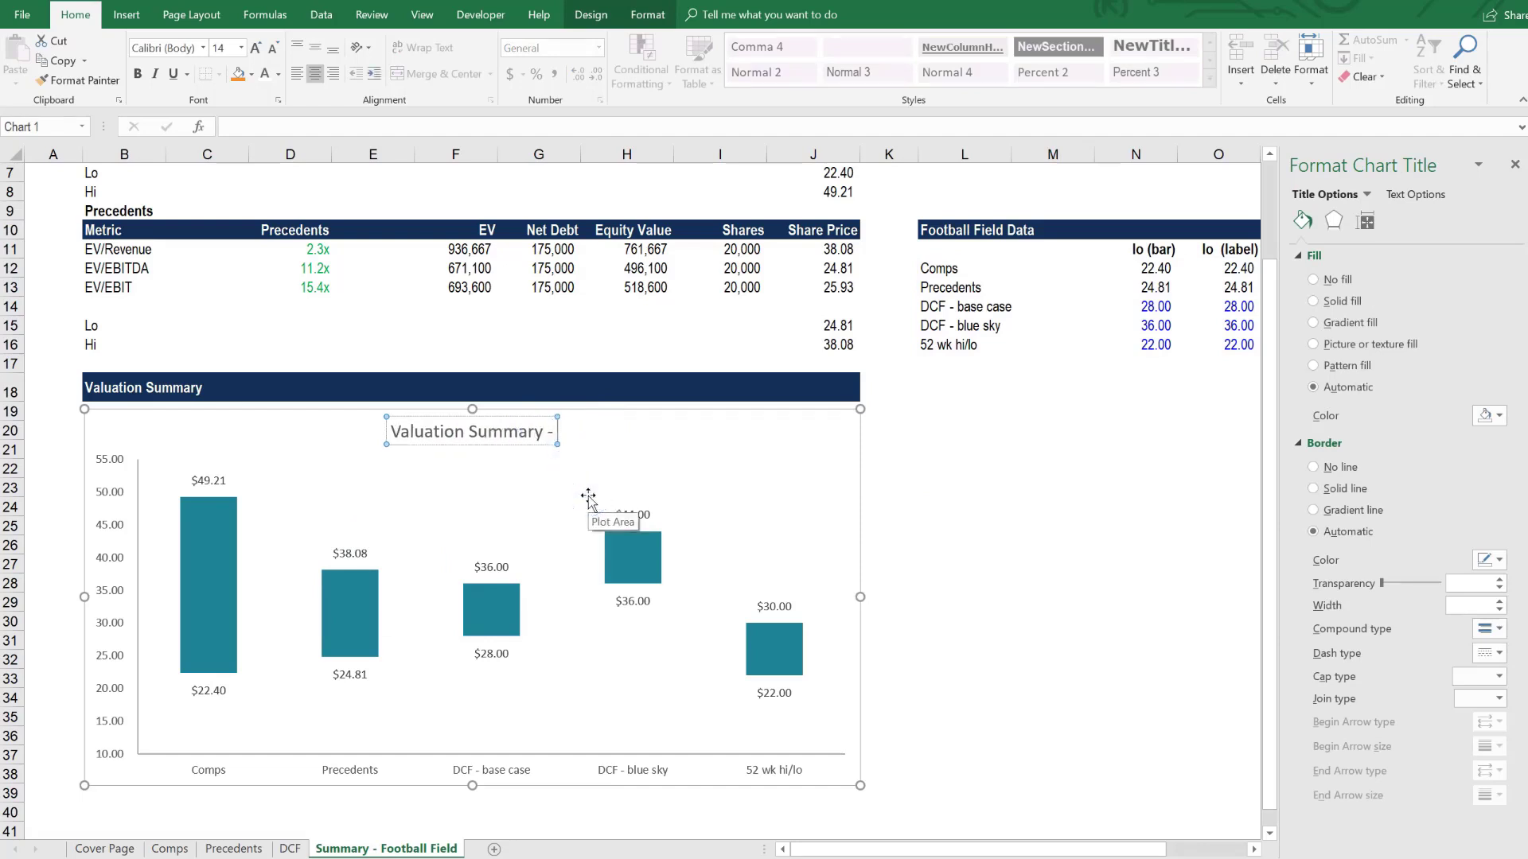
text( Equity V)
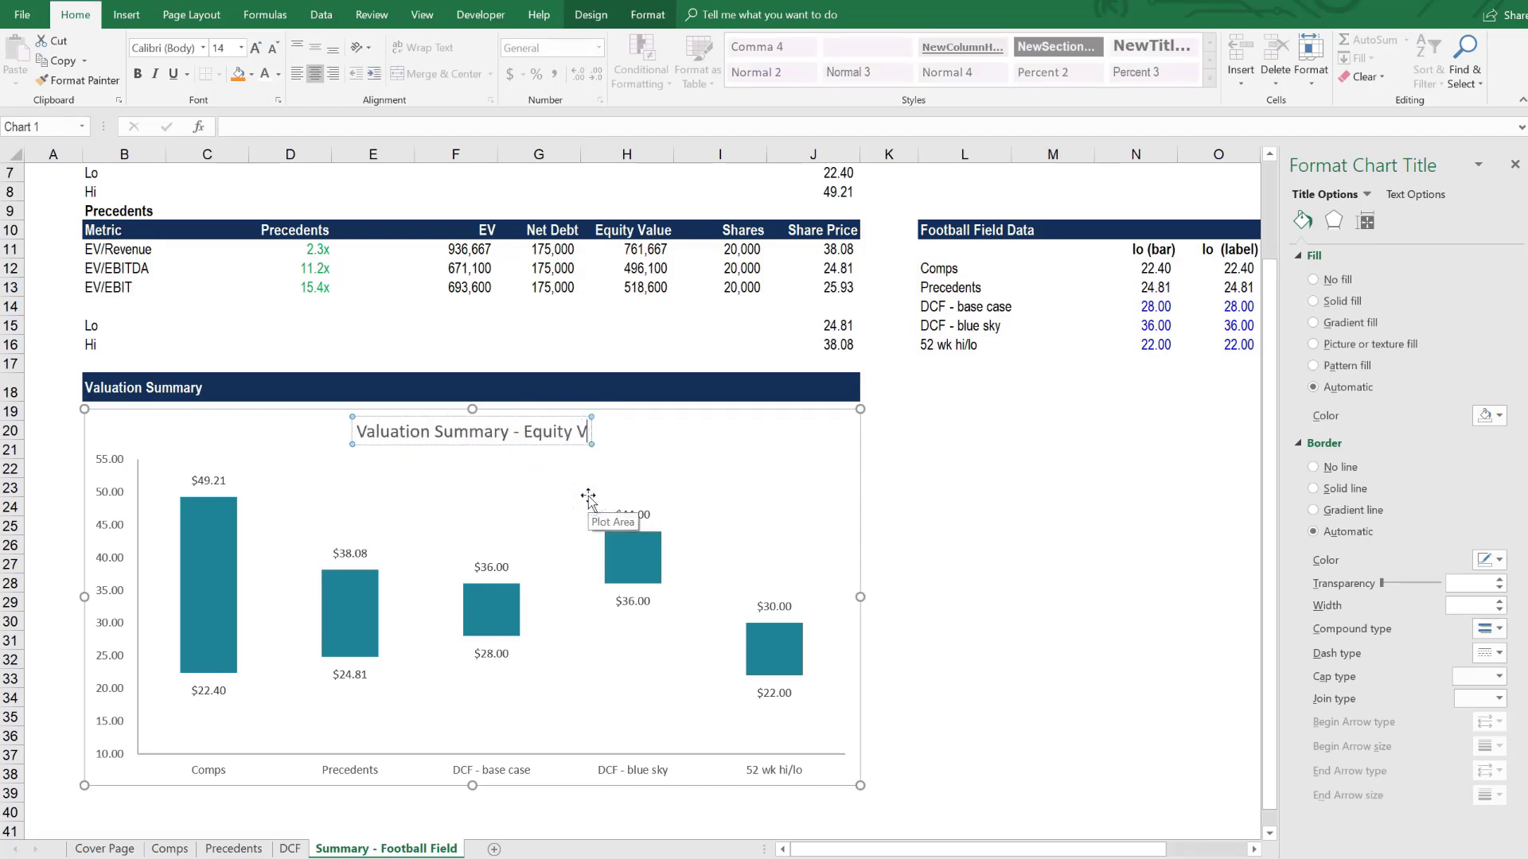
text(alue)
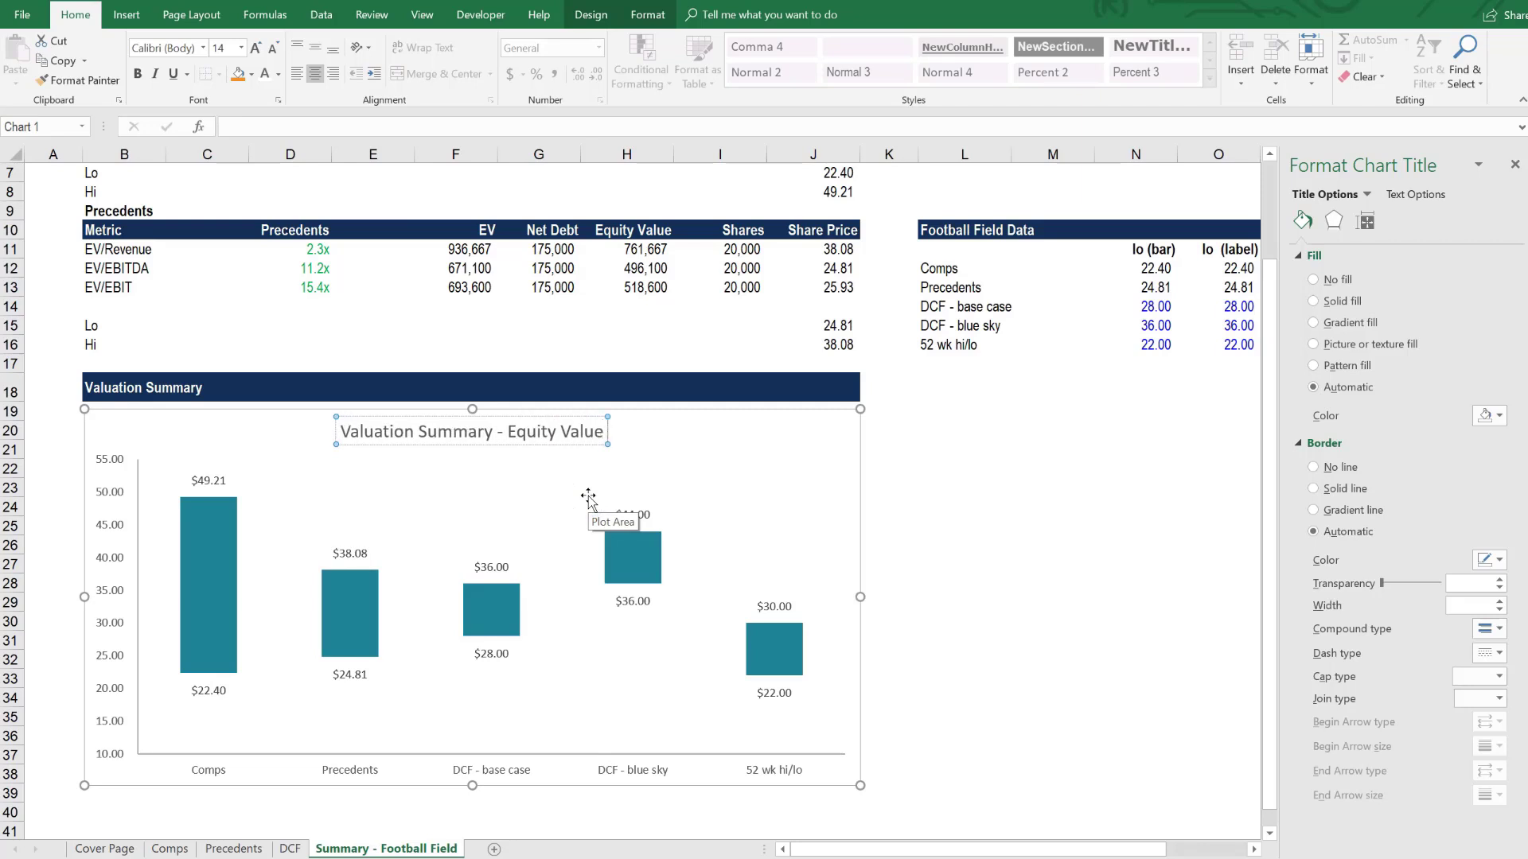
text( per Share ()
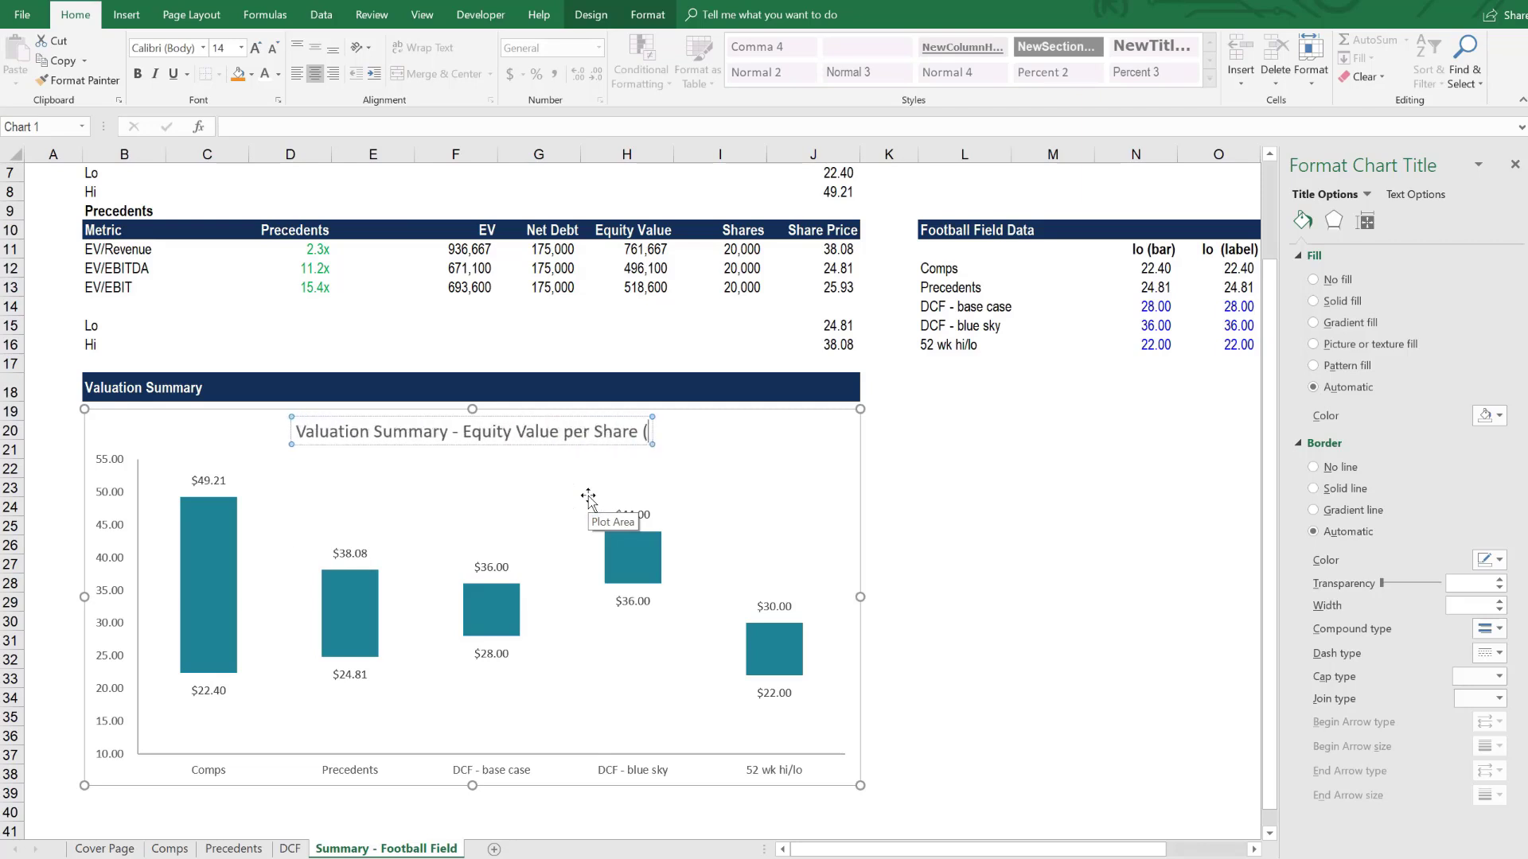
text($))
click(956, 513)
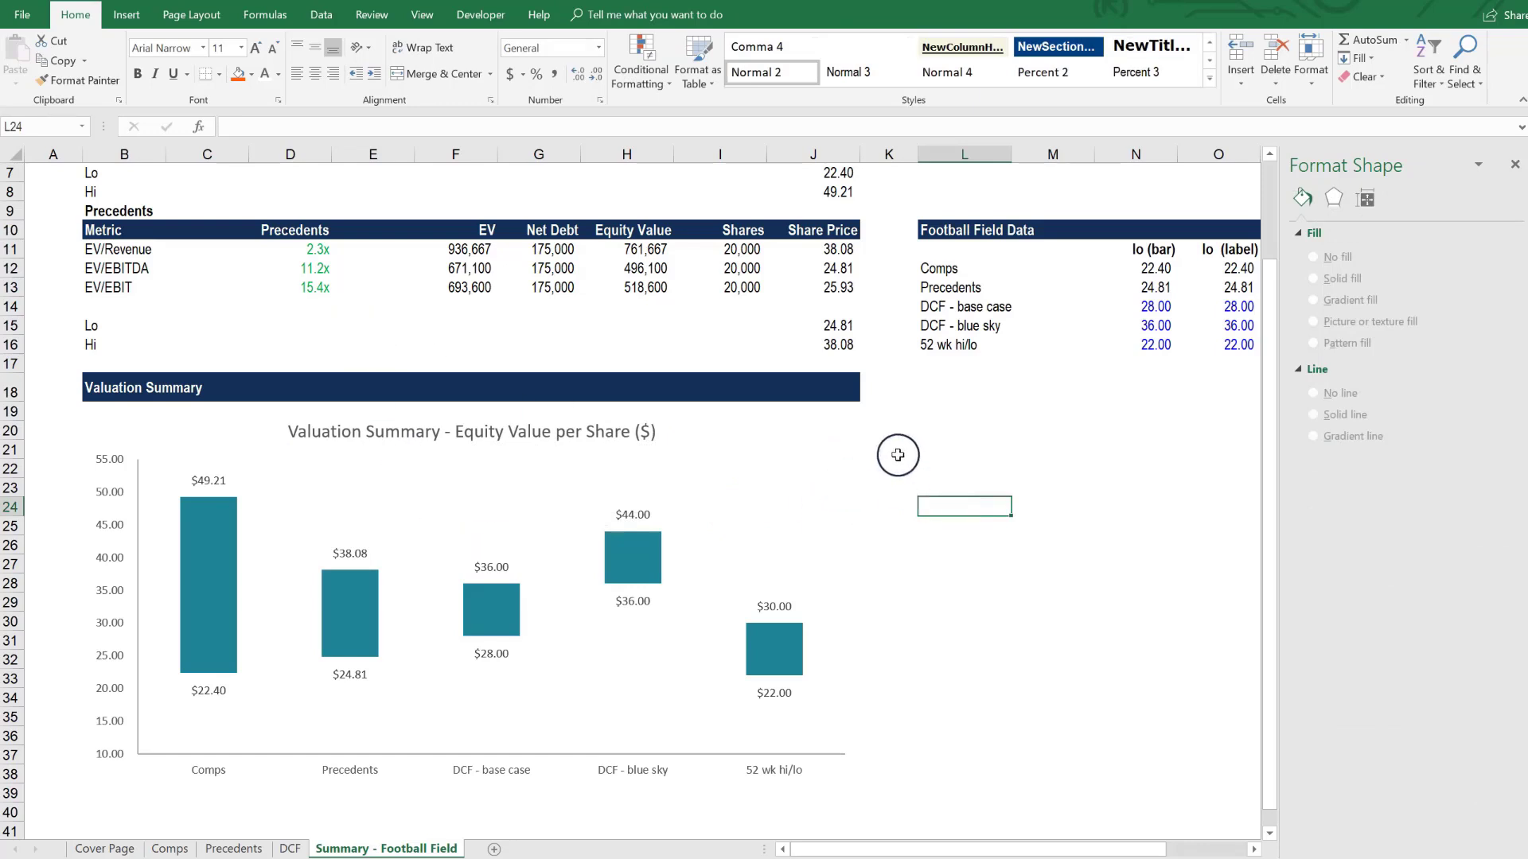
- Draw a horizontal straight line about 3" long in the empty cells beside the chart
click(126, 15)
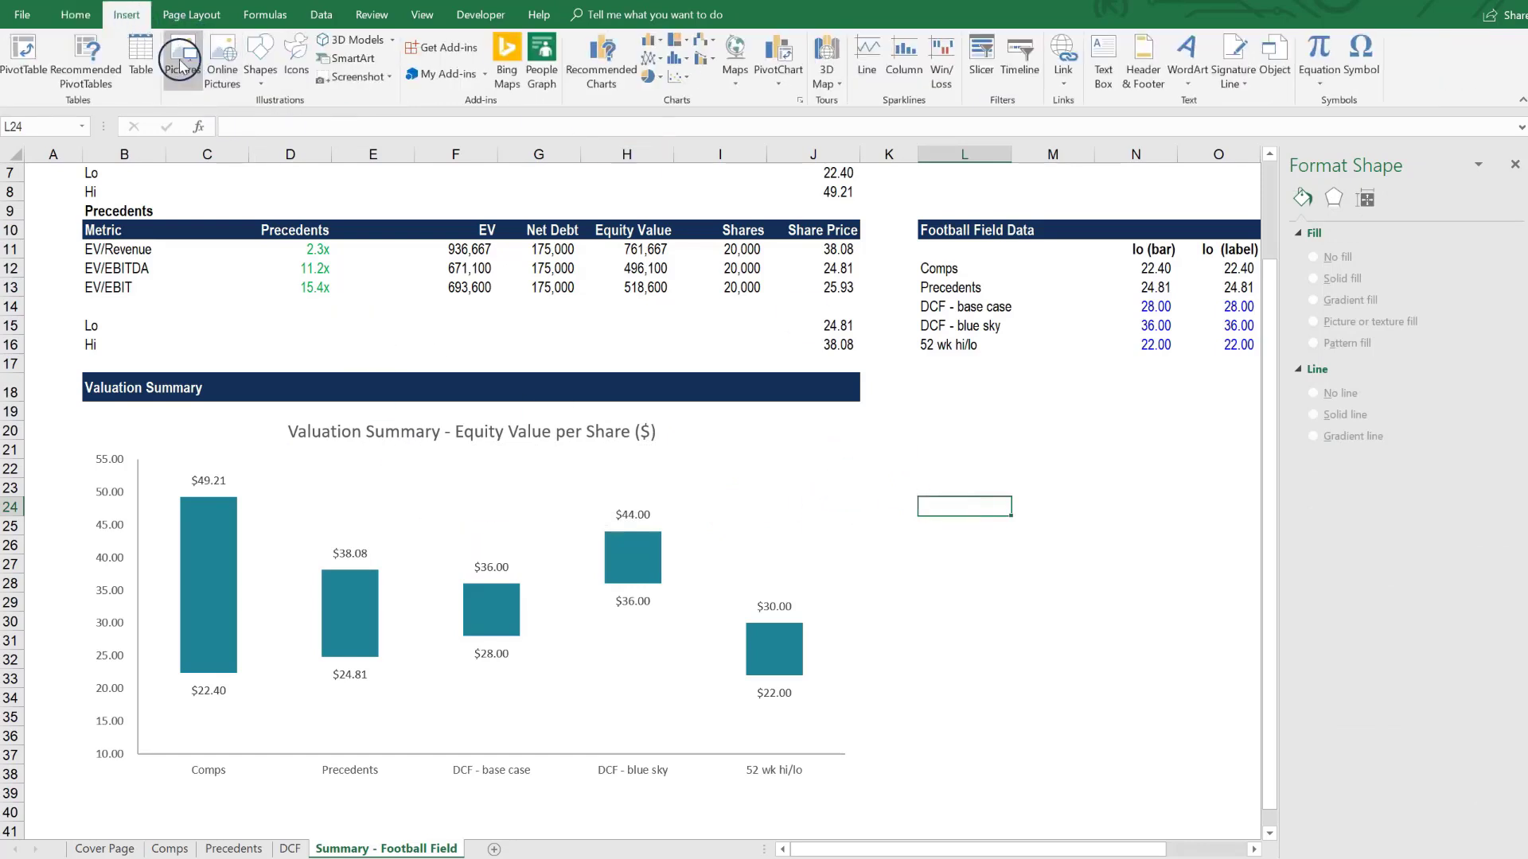
click(262, 84)
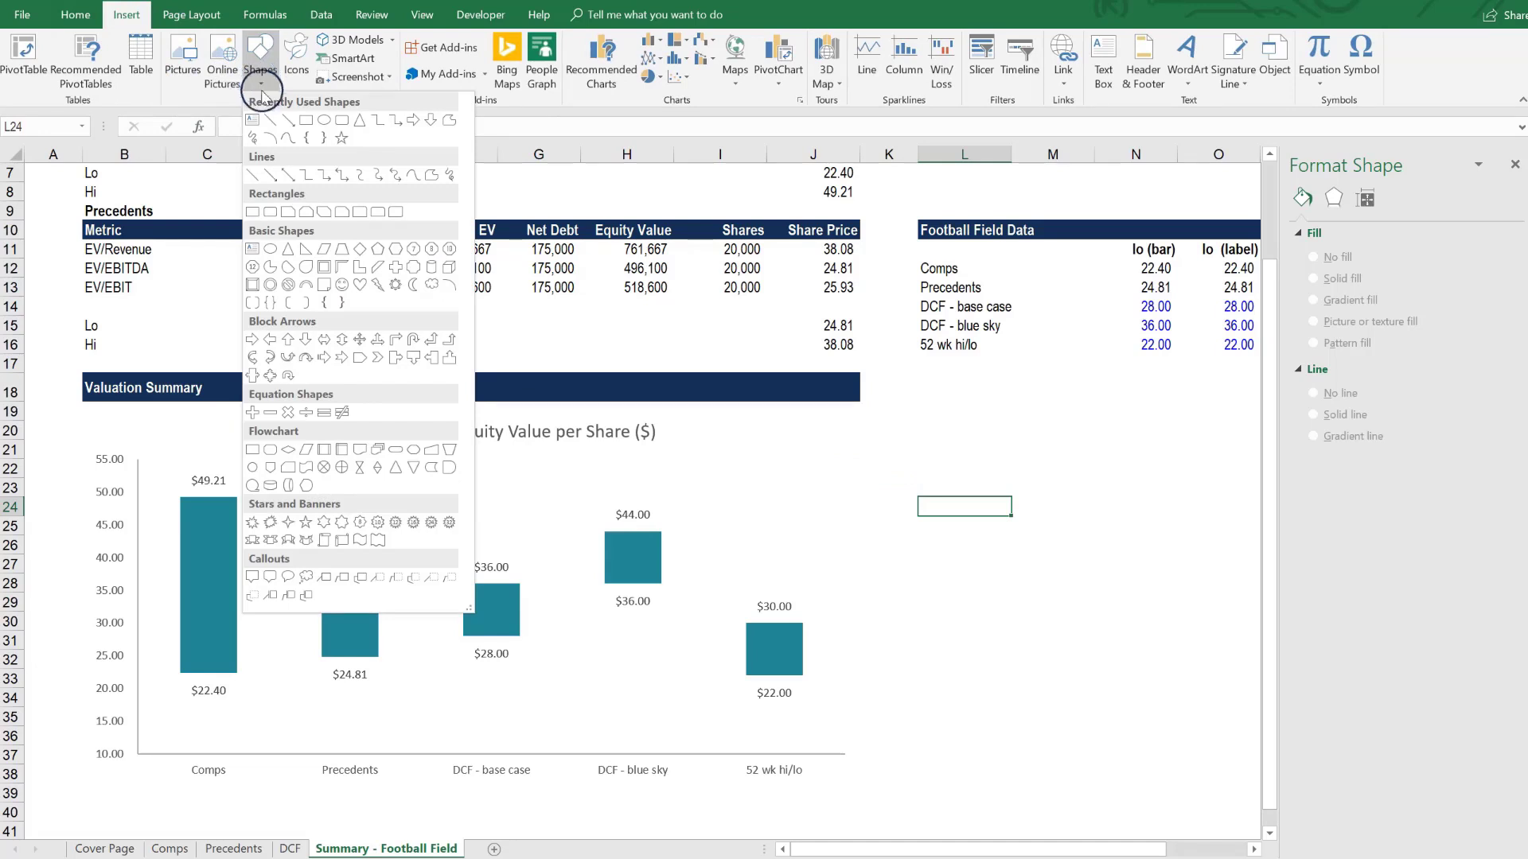
click(271, 121)
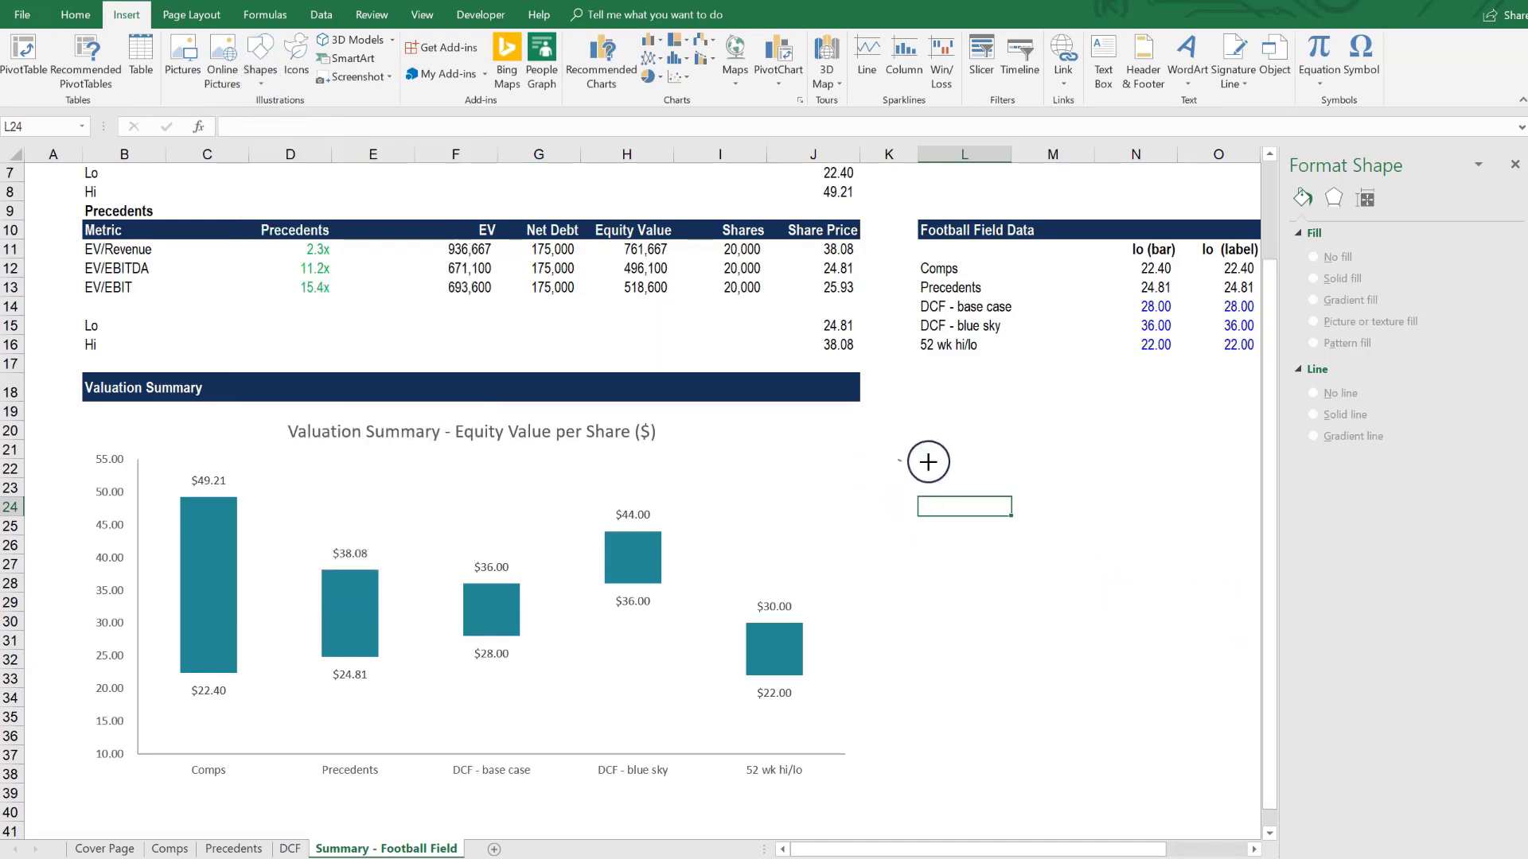
drag(928, 461, 1195, 460)
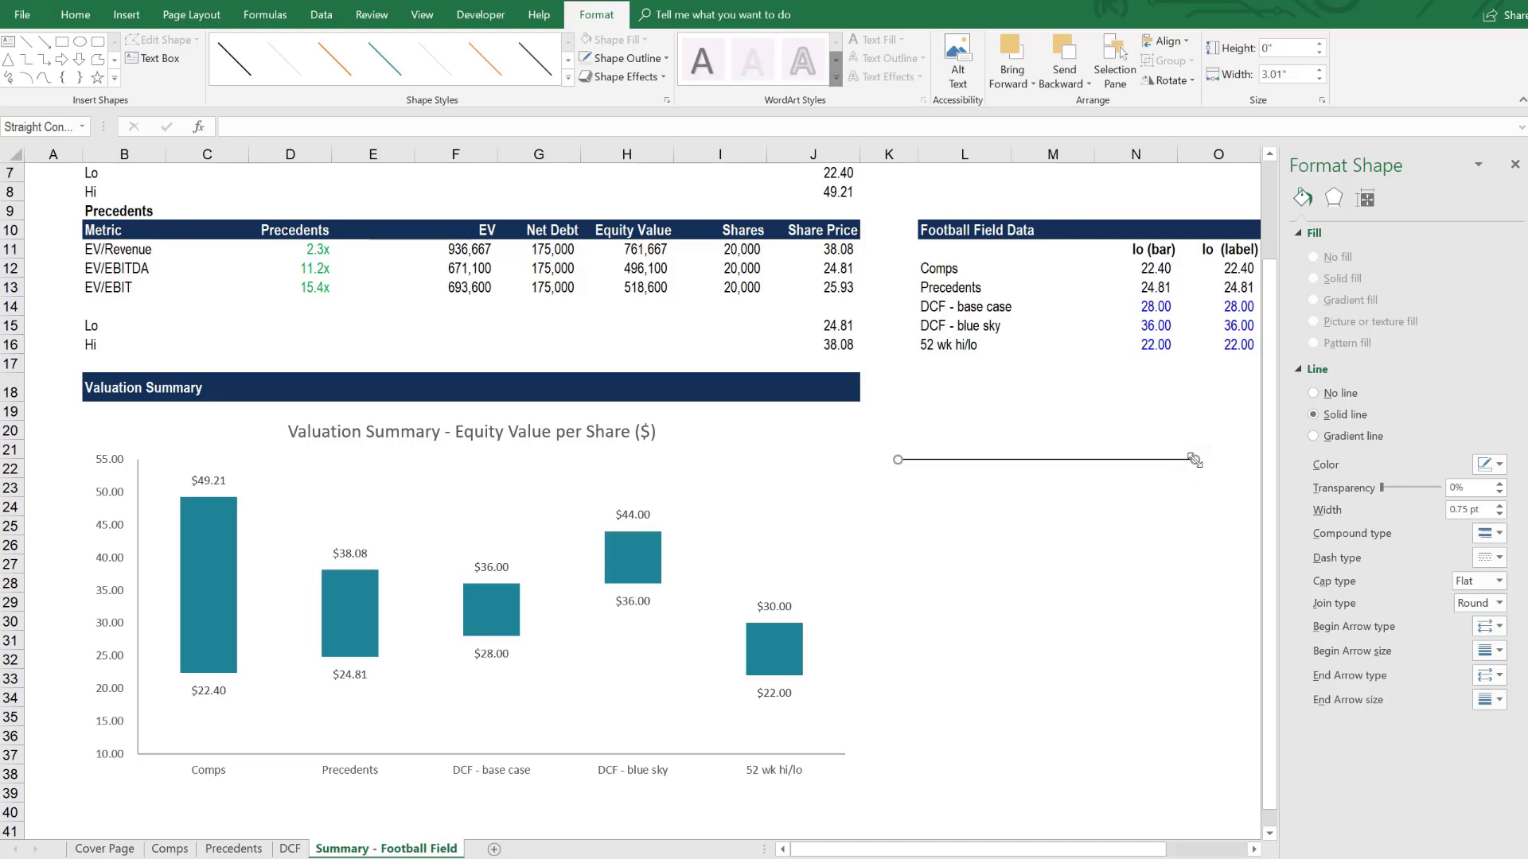
- Format the drawn line as a solid-color orange line, 1.25 pt wide, with a dashed style
right_click(1194, 460)
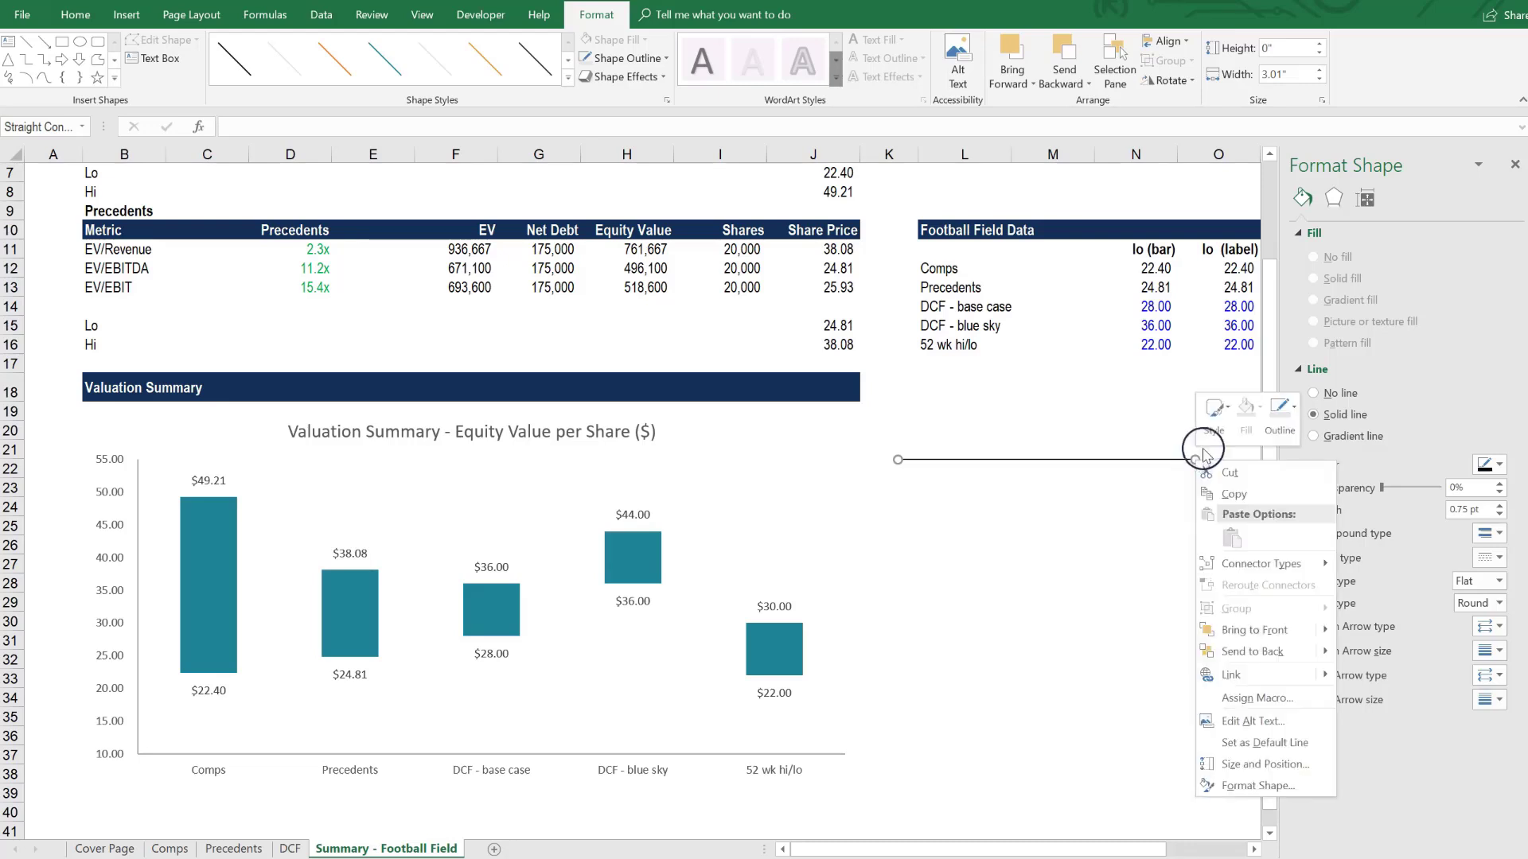
click(1233, 785)
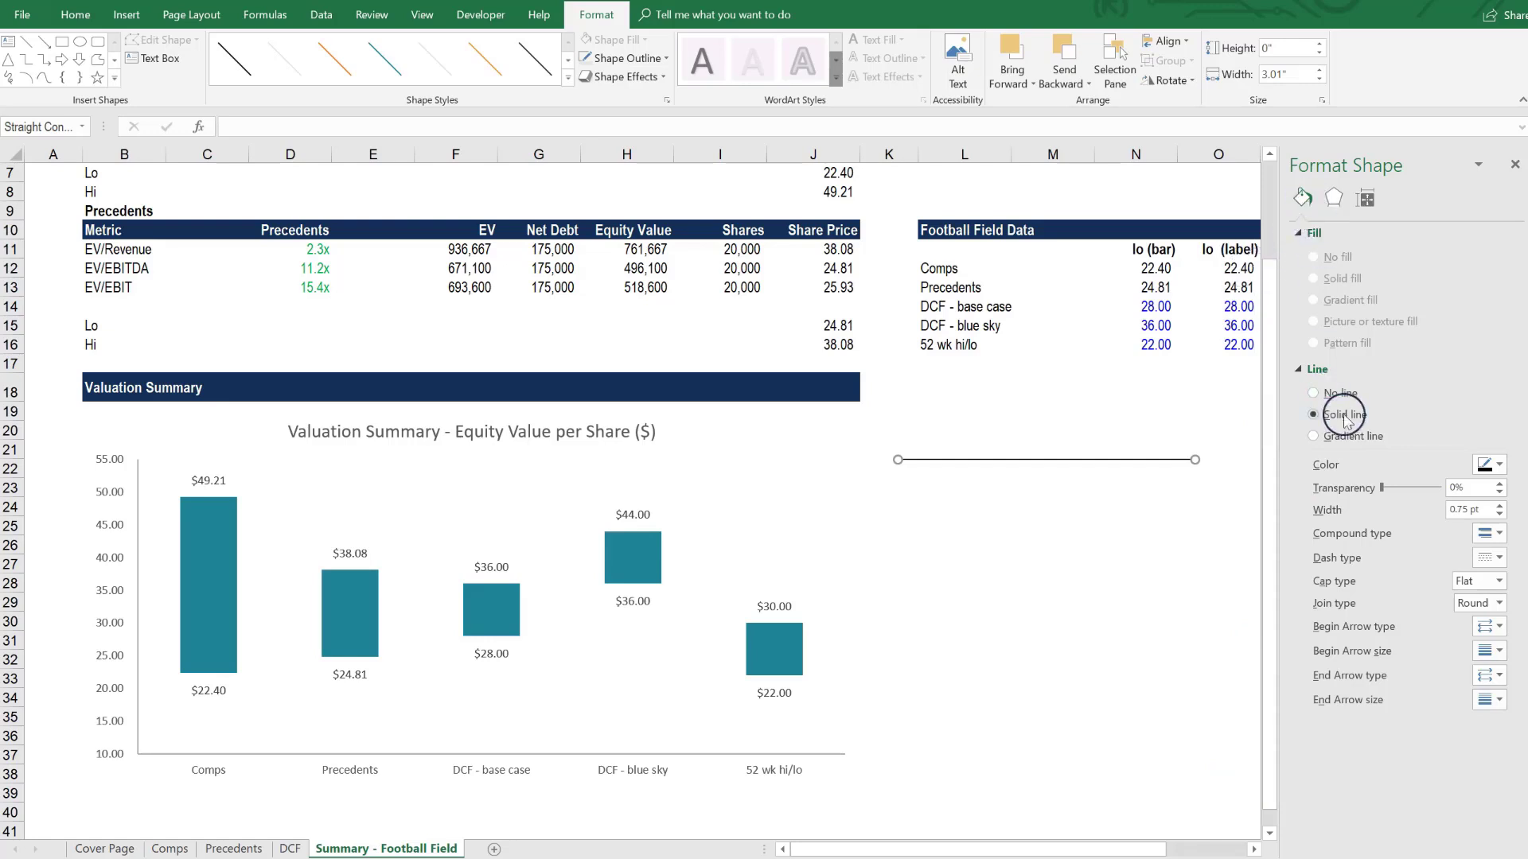
click(1499, 467)
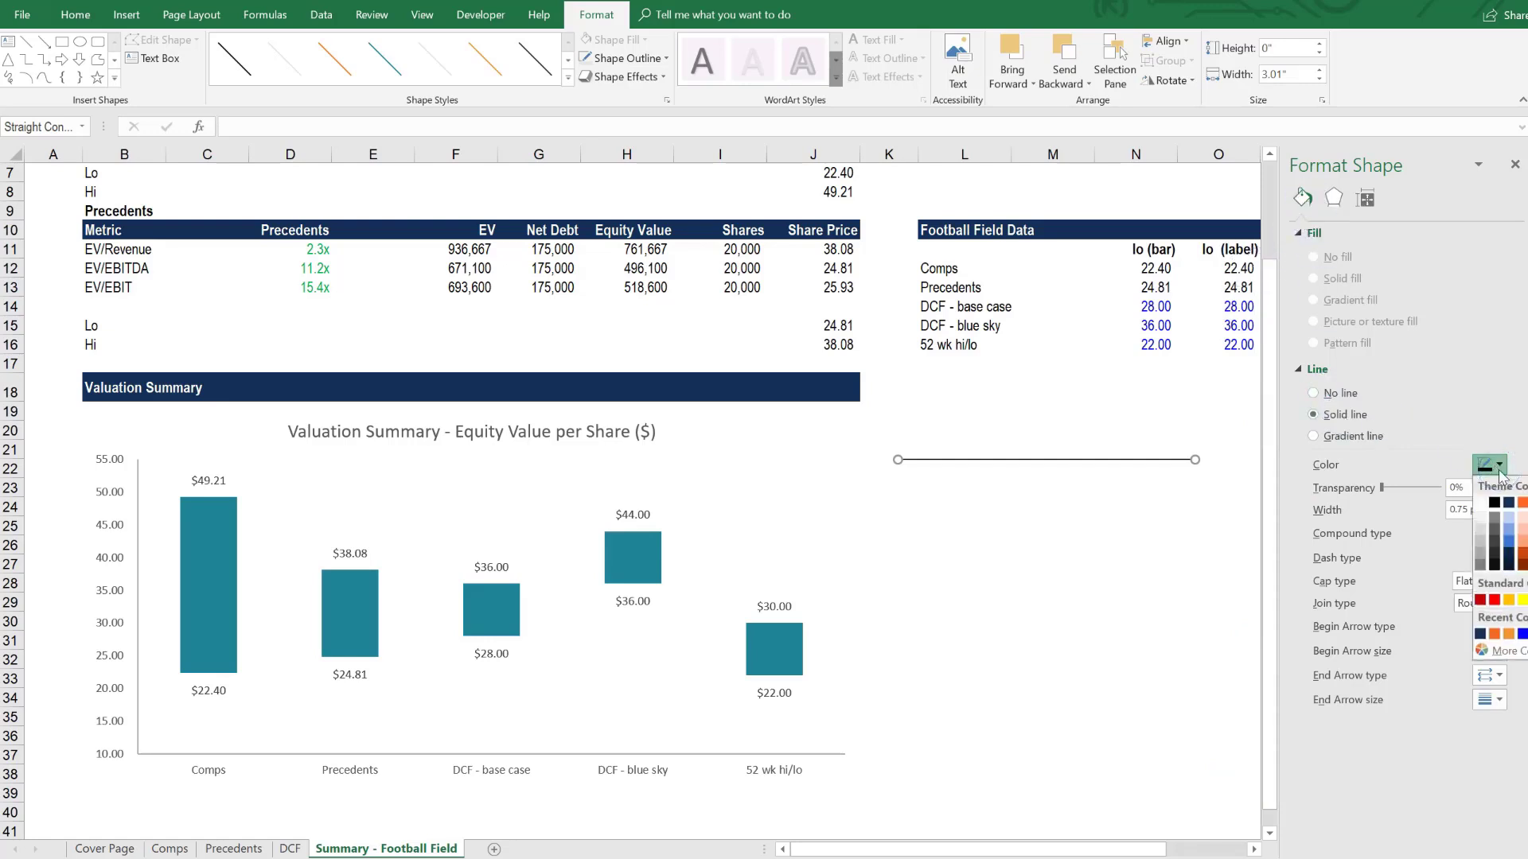
click(1494, 633)
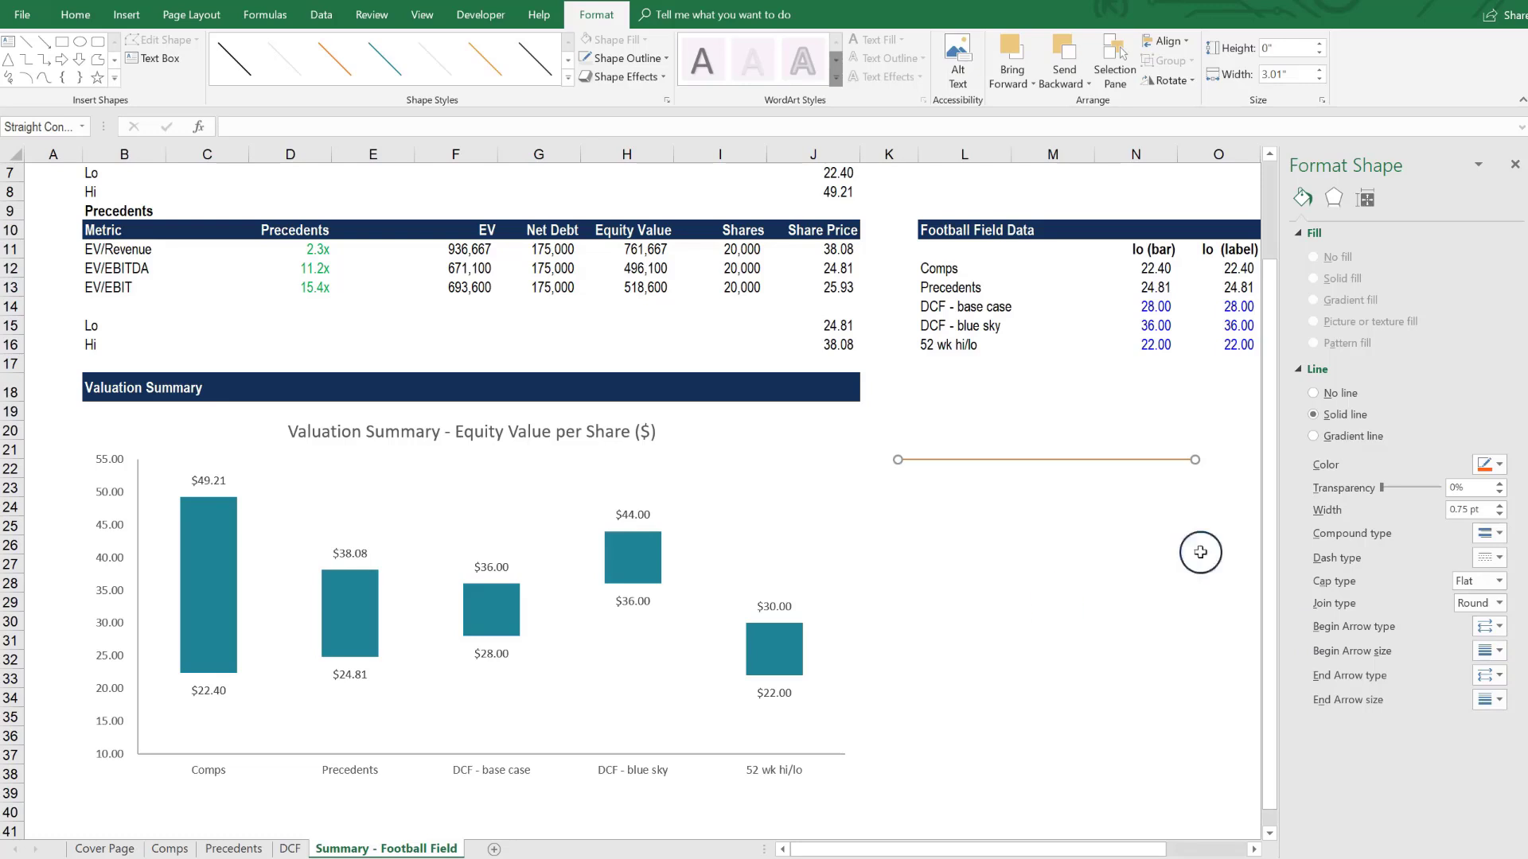
click(1499, 506)
click(1499, 506)
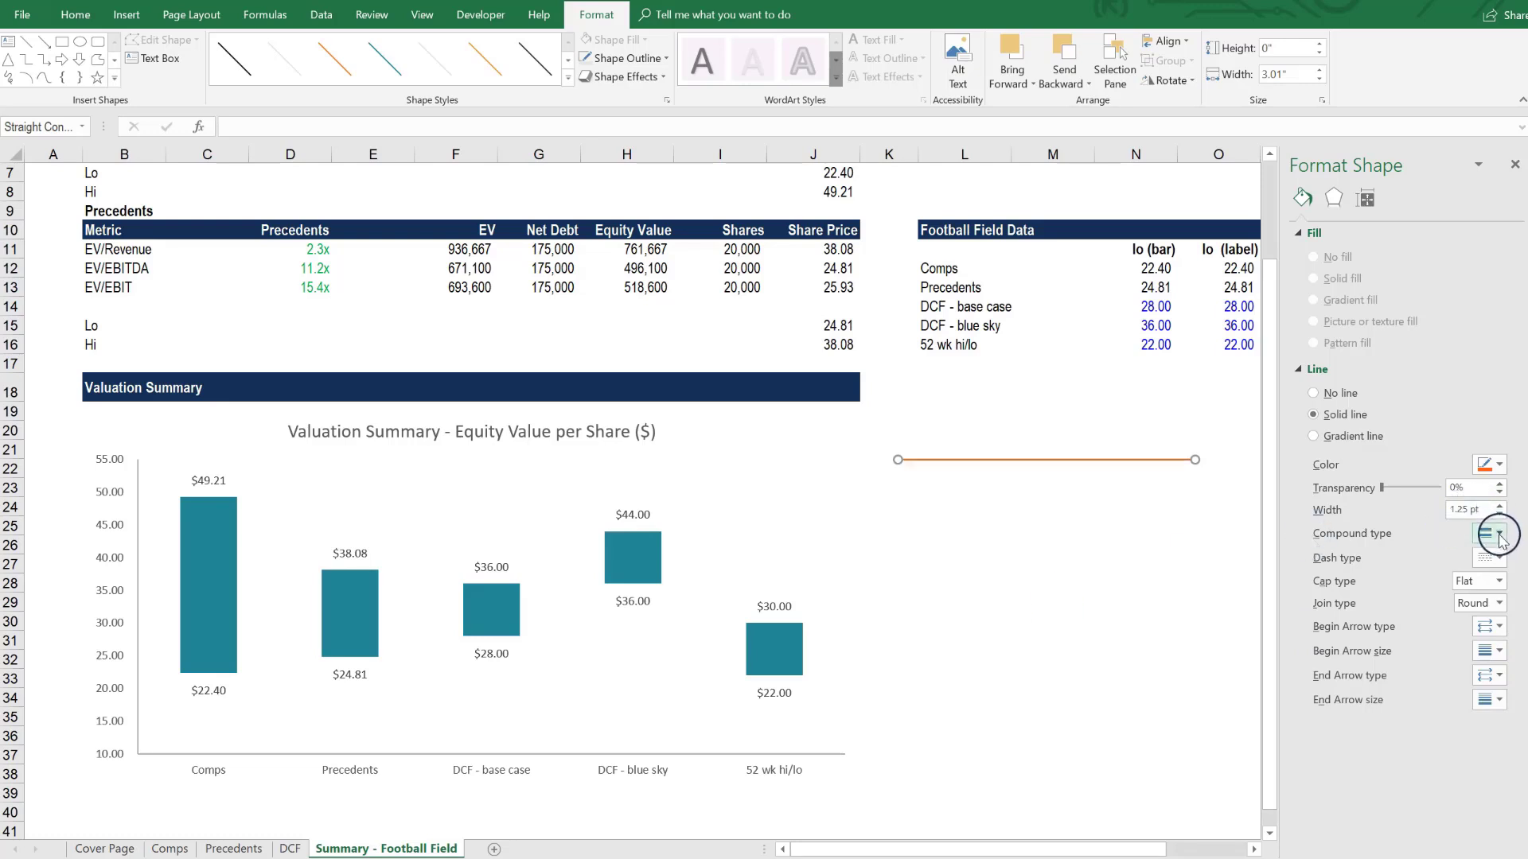
click(1498, 557)
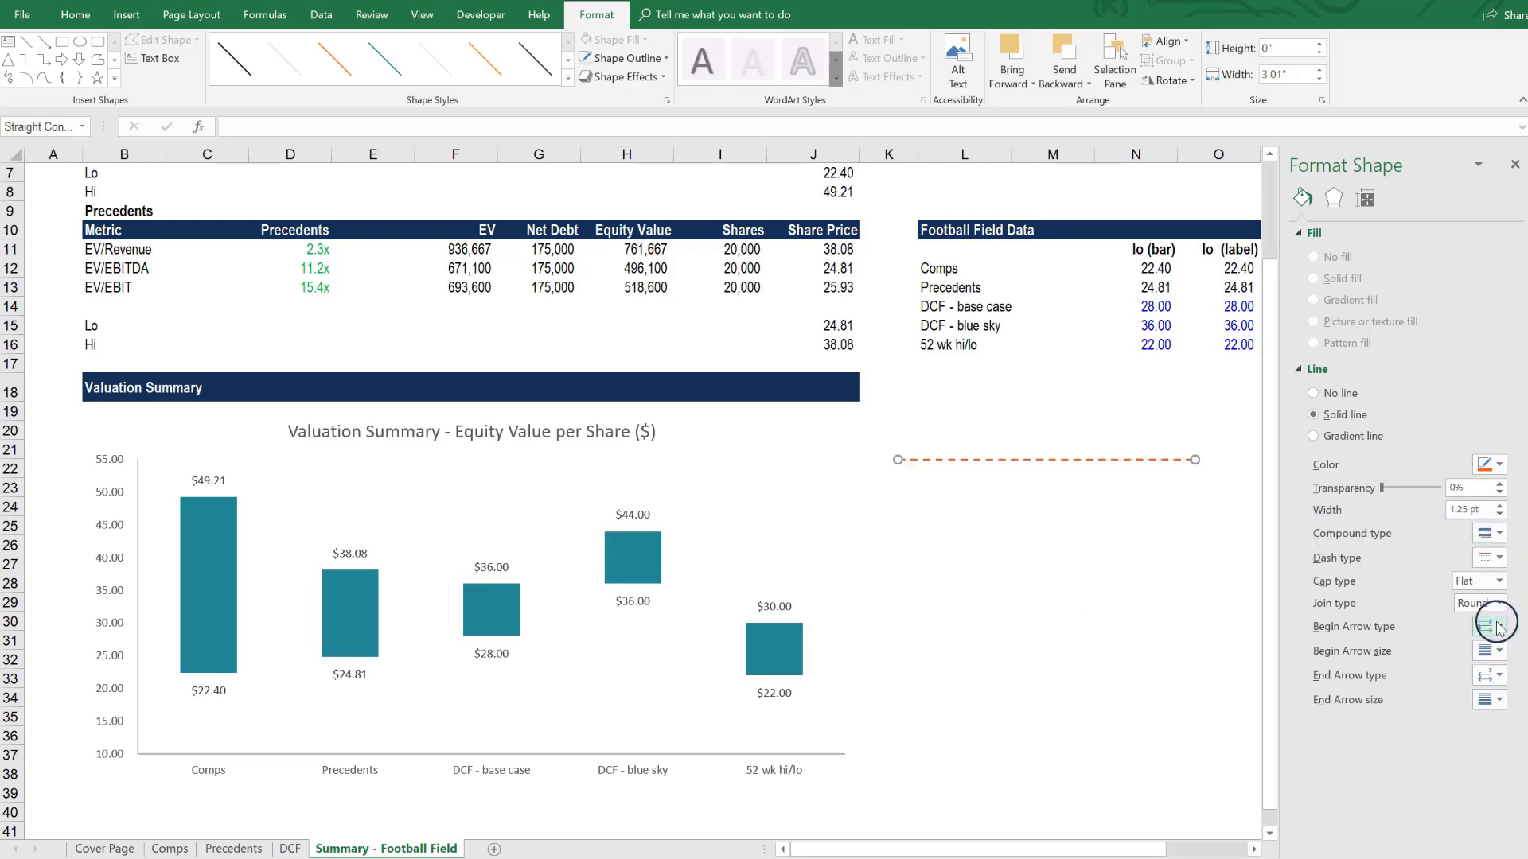
click(1498, 622)
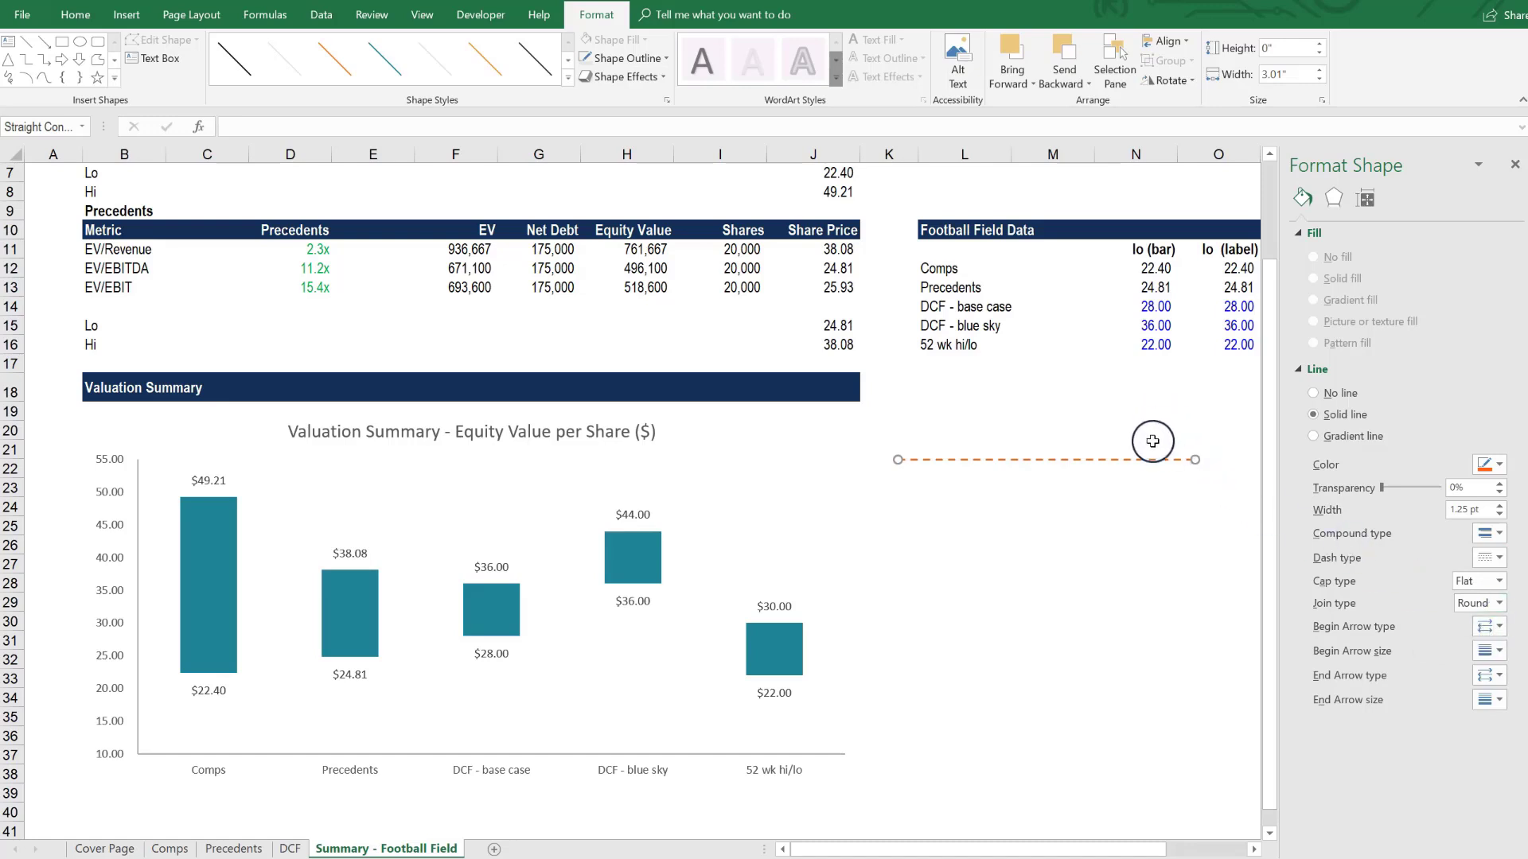
- Place the dashed line across the chart's full plot width, about 7.13" long, slightly below the 30.00 level, and deselect it
drag(1156, 458, 844, 623)
click(512, 624)
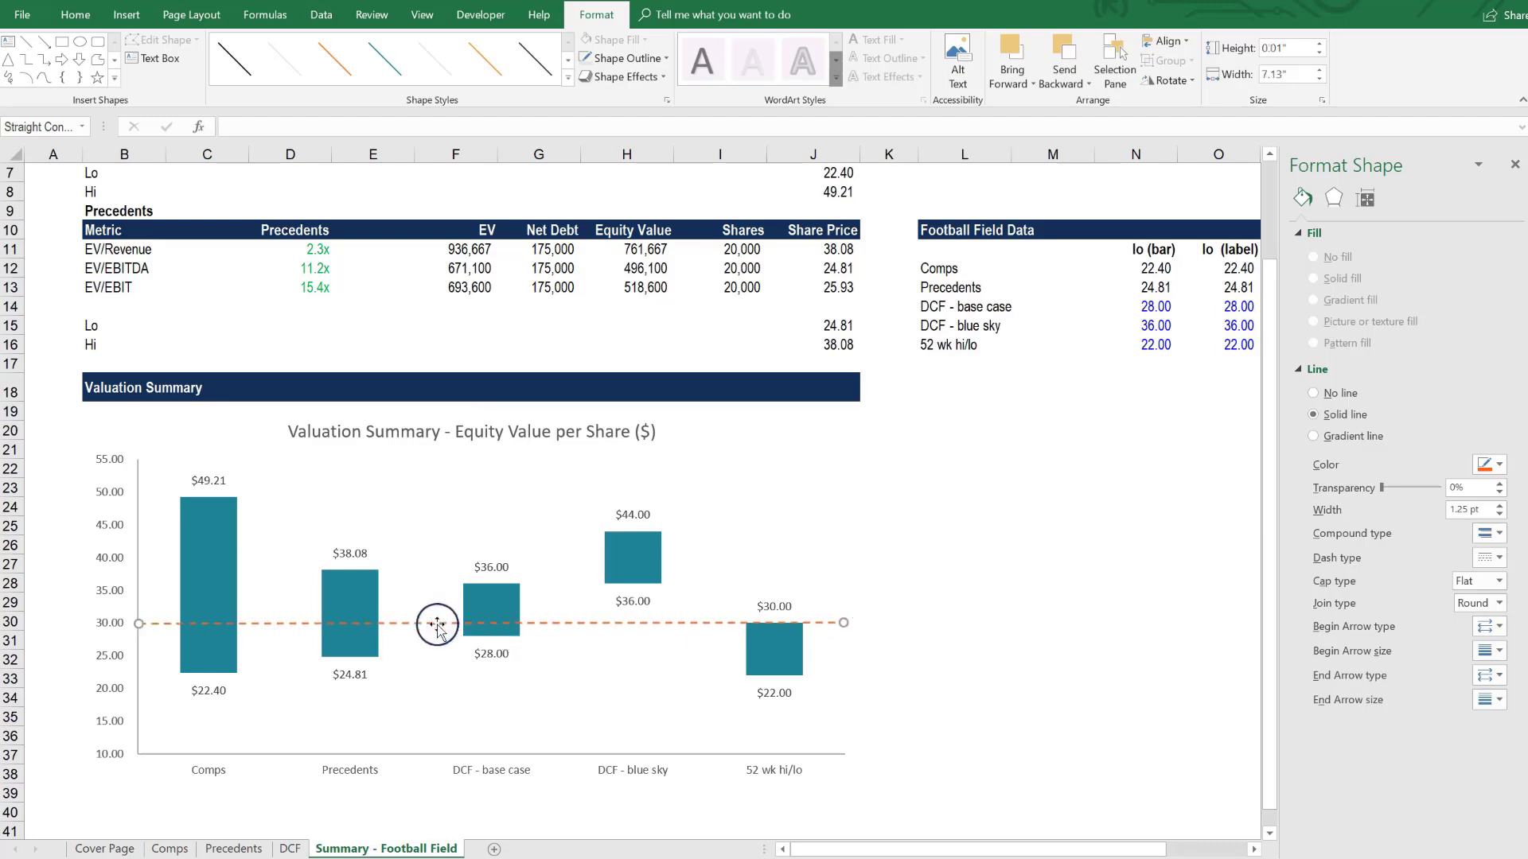
drag(434, 623, 433, 631)
click(886, 730)
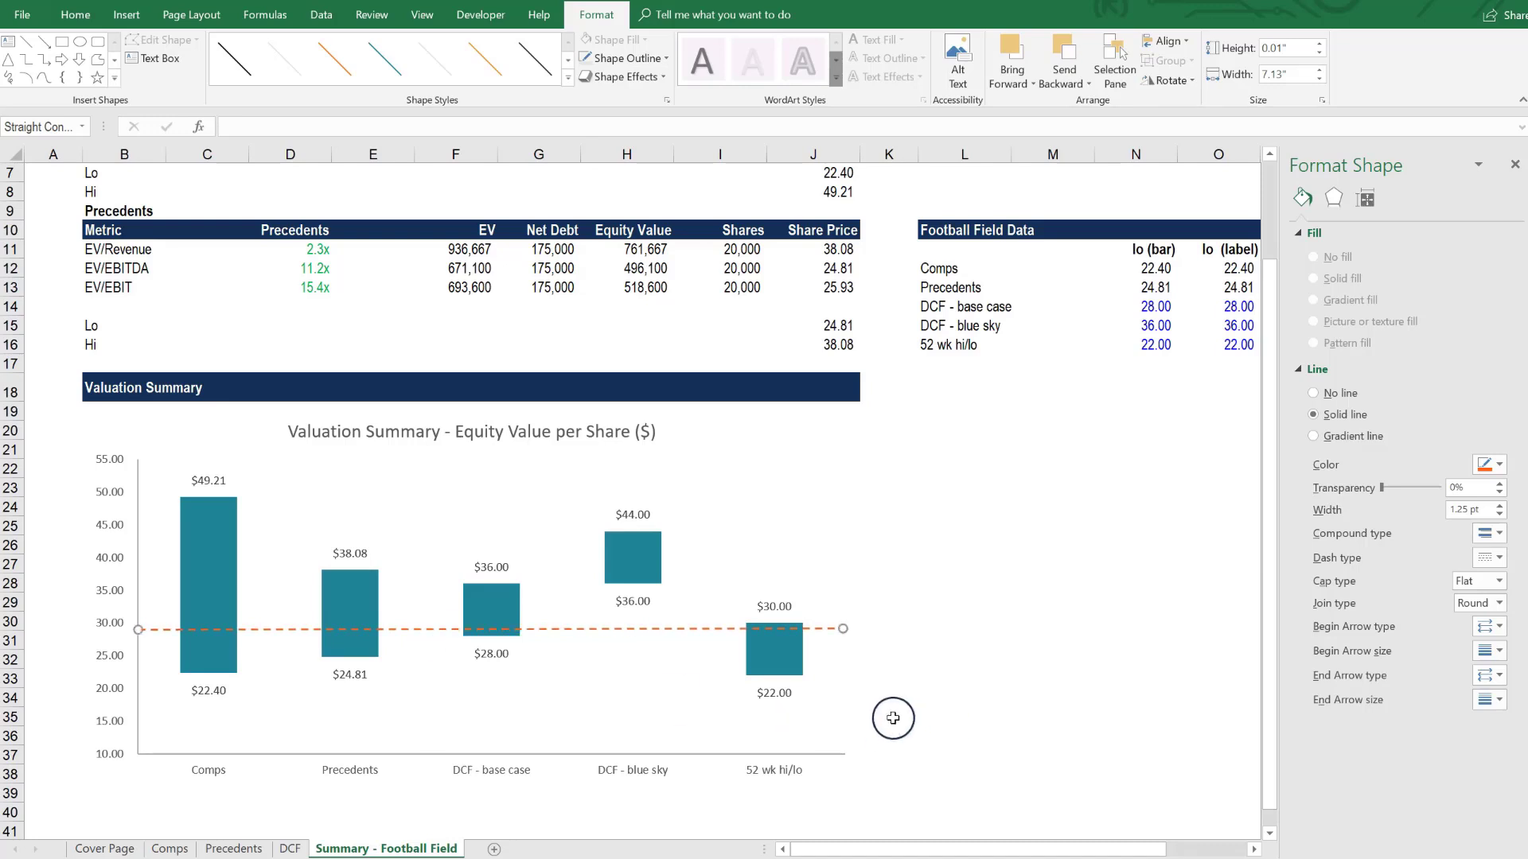
click(893, 718)
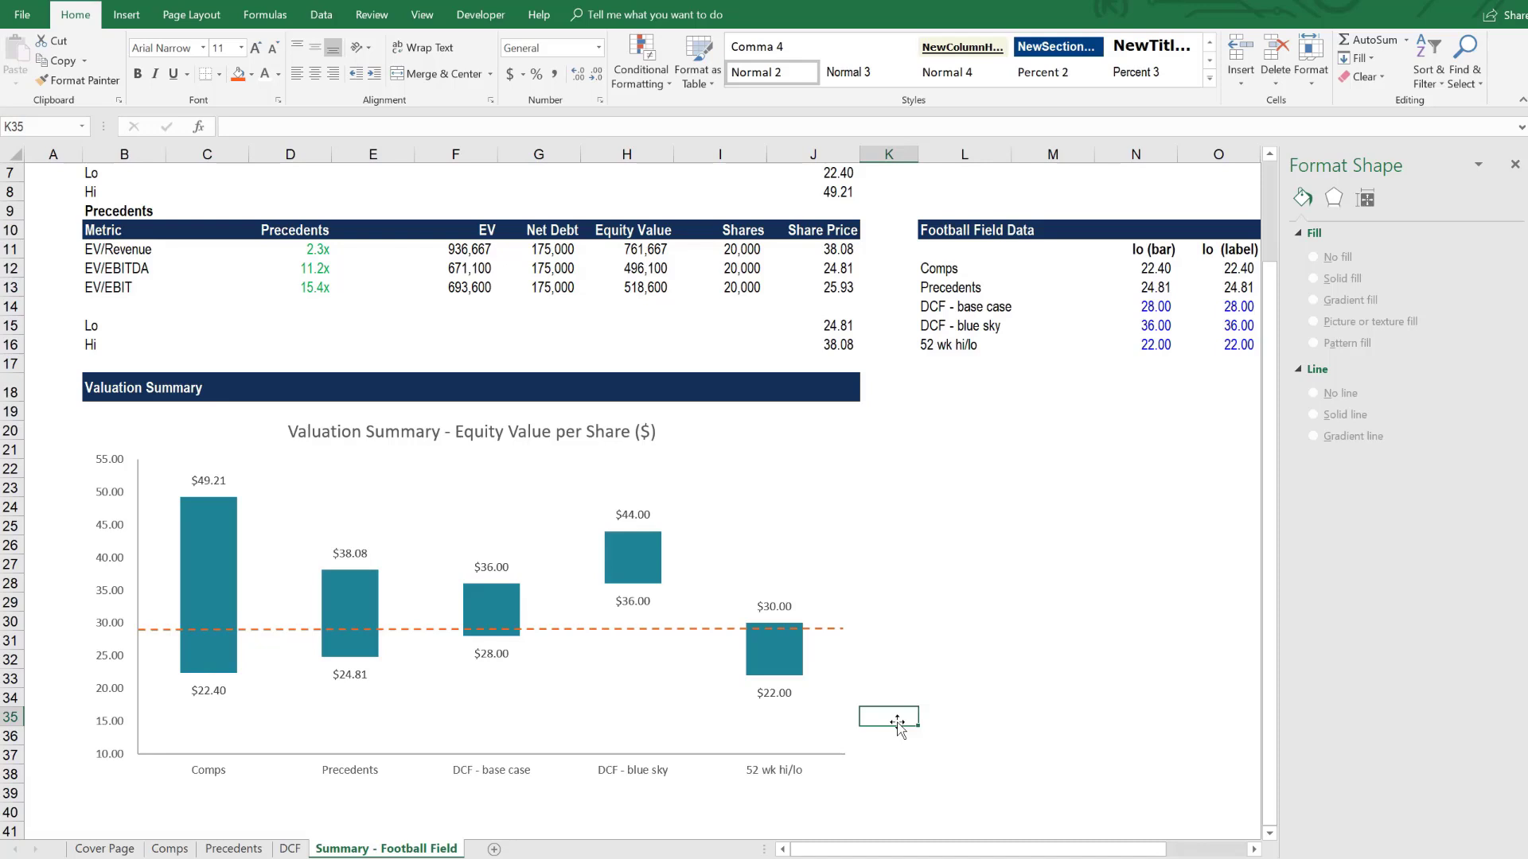
key(Up)
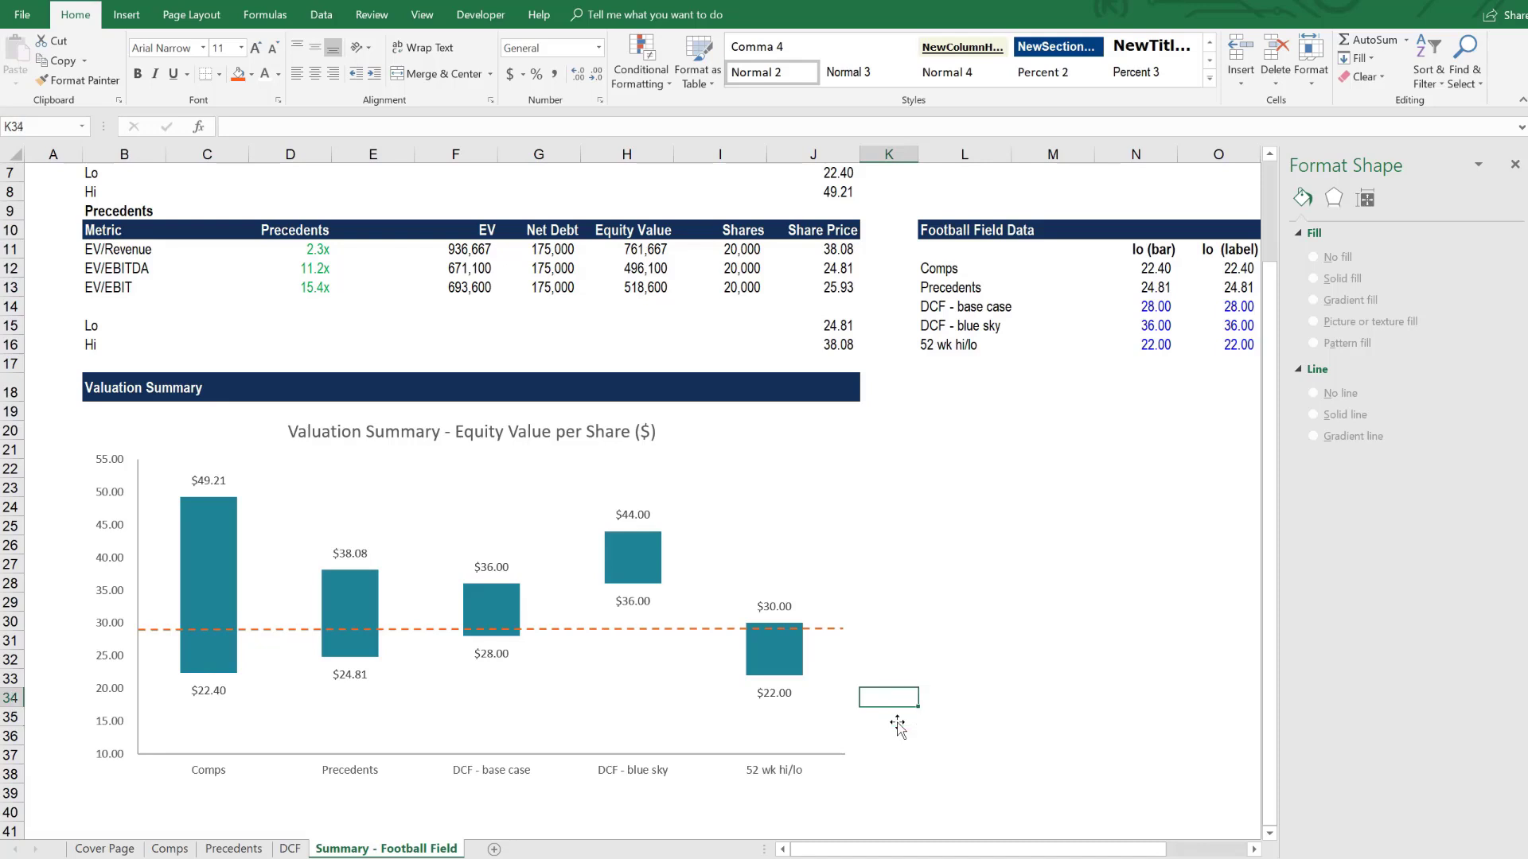